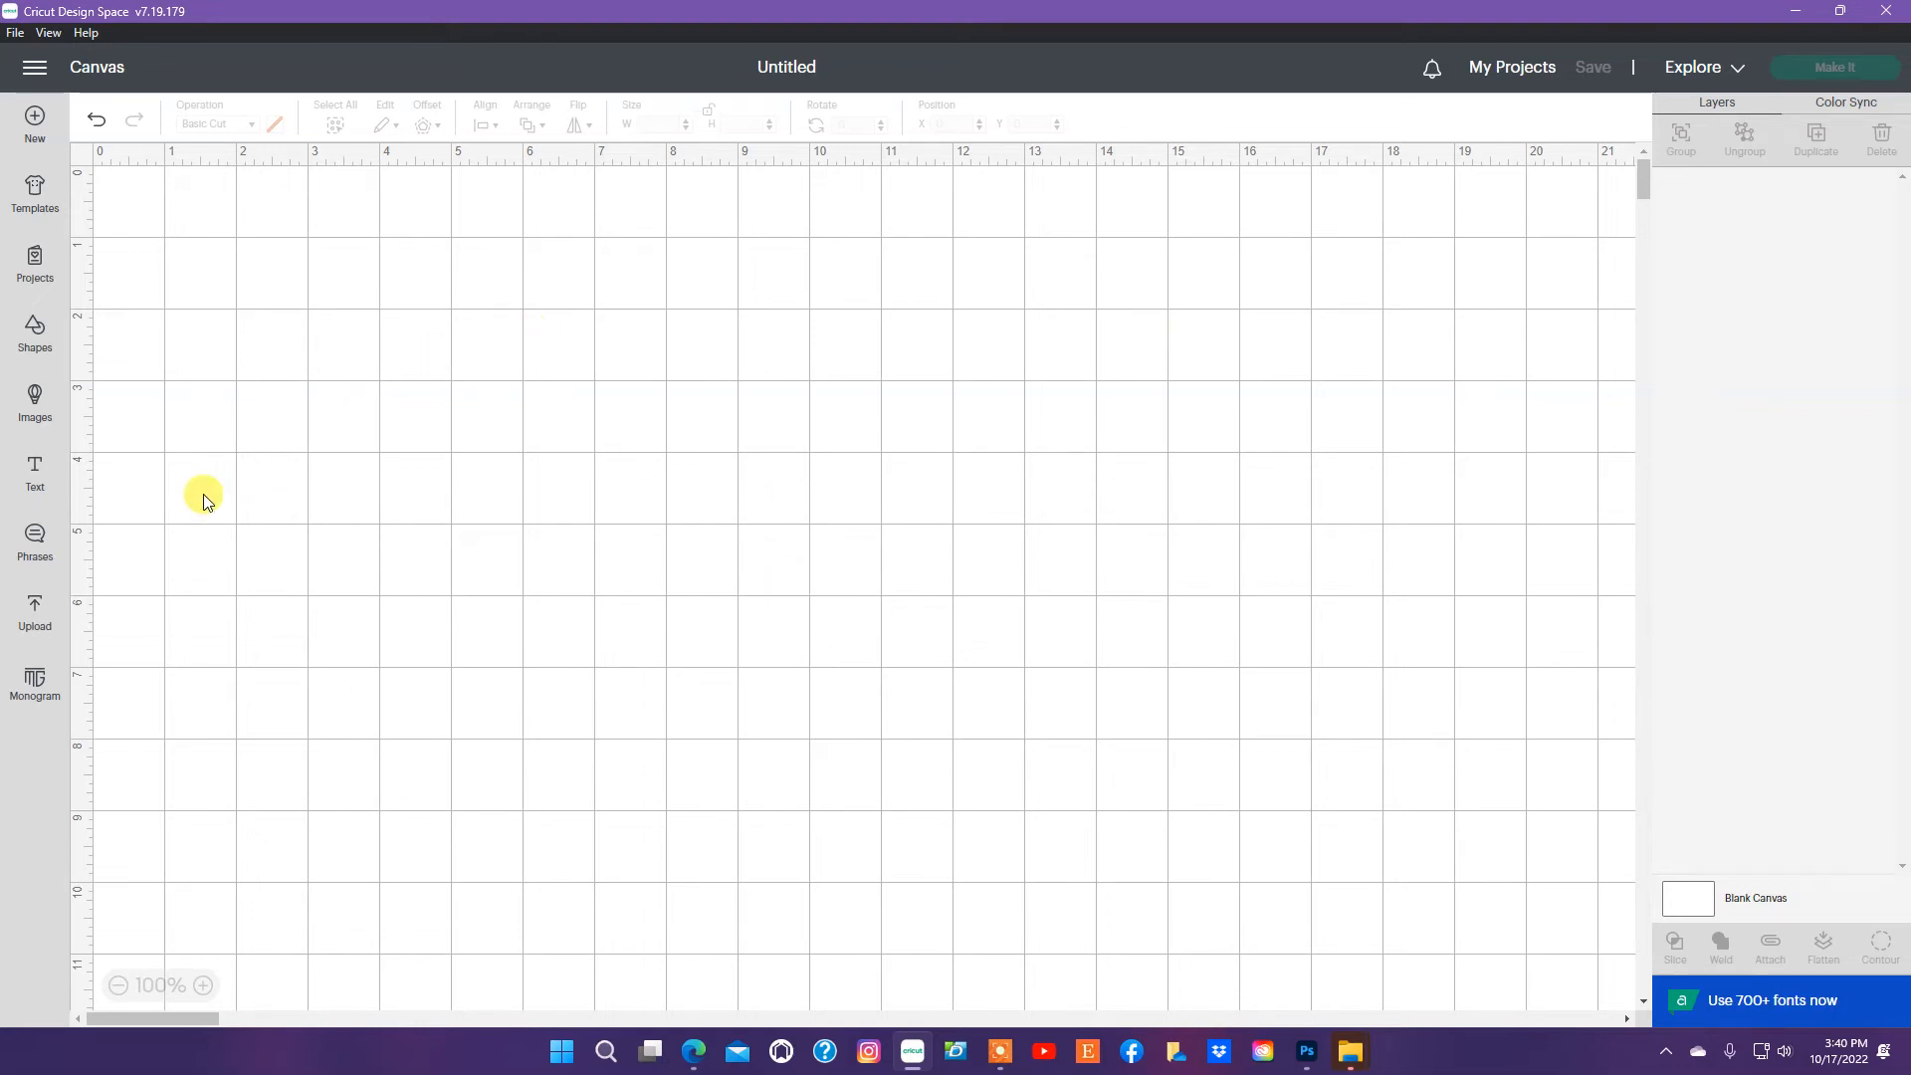
- Insert the uploaded pink tufted pearl pattern onto the canvas
left_click(38, 628)
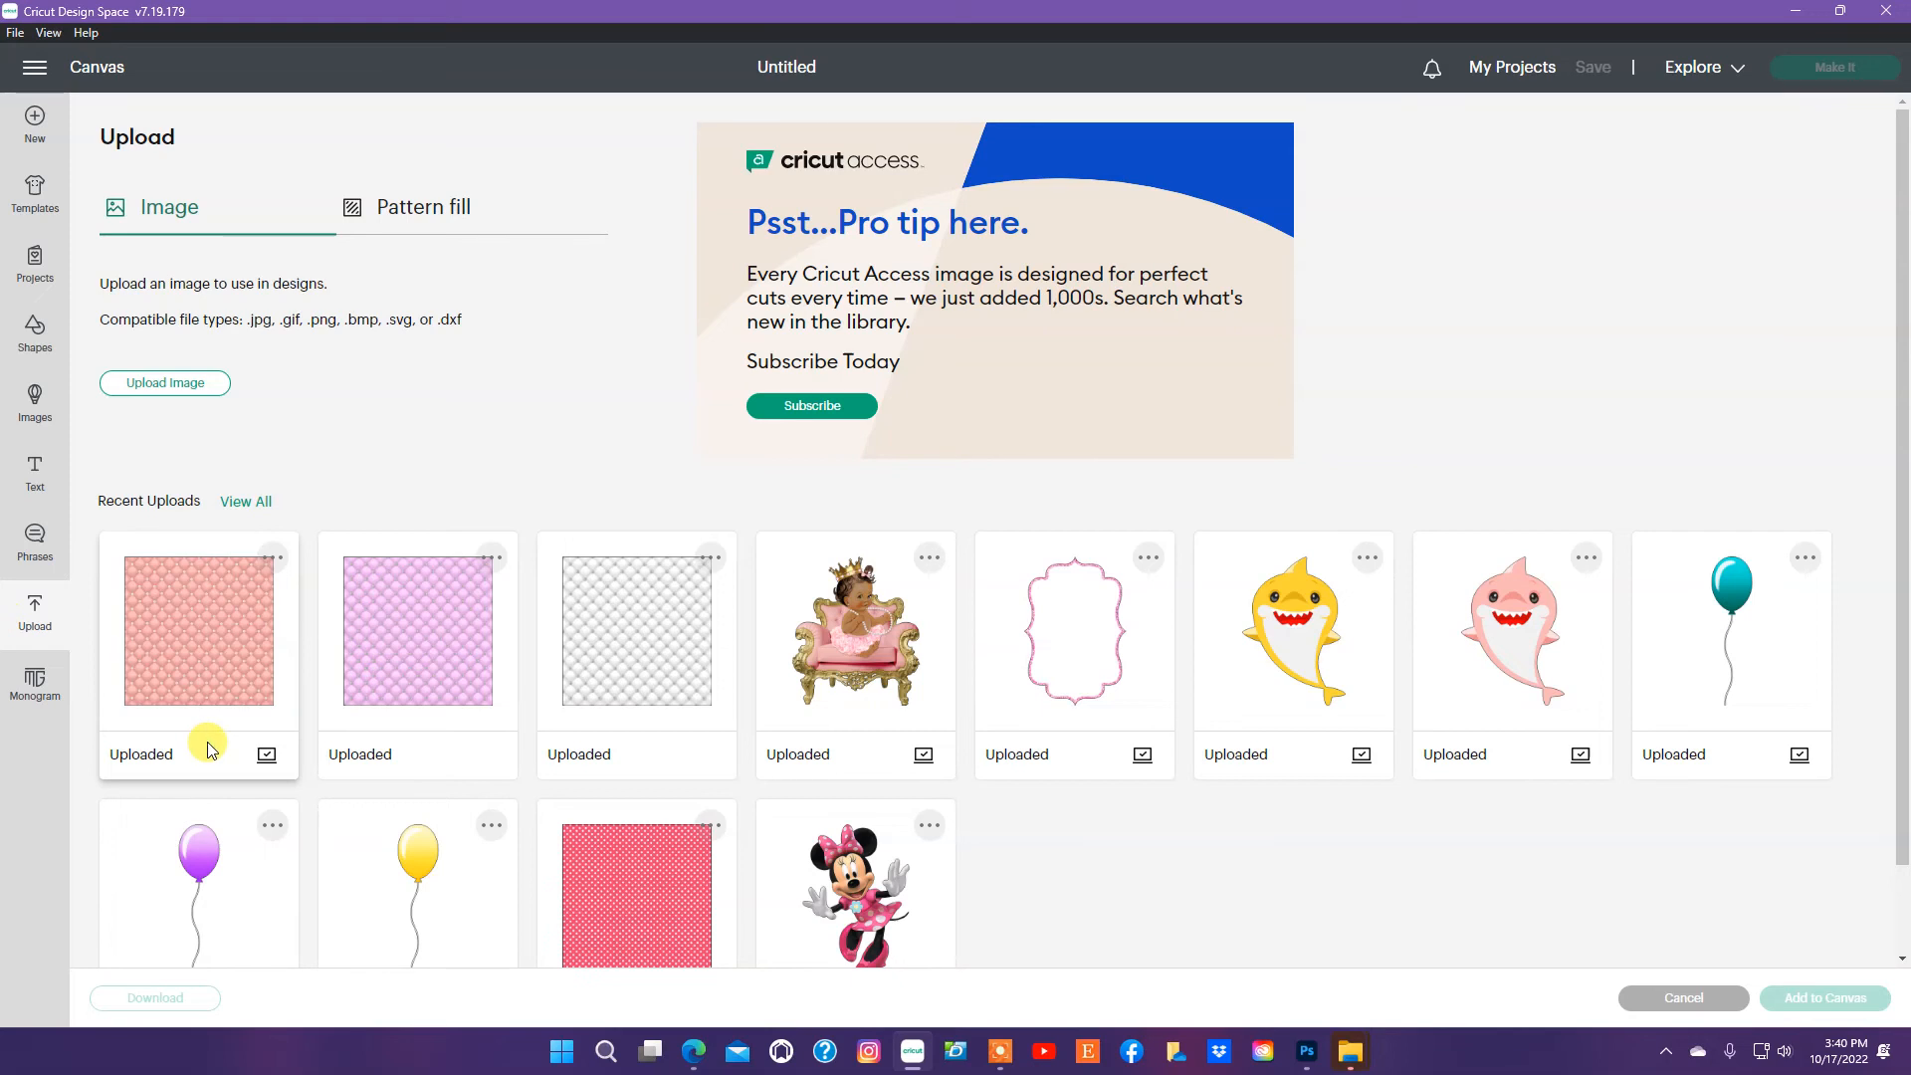
left_click(247, 651)
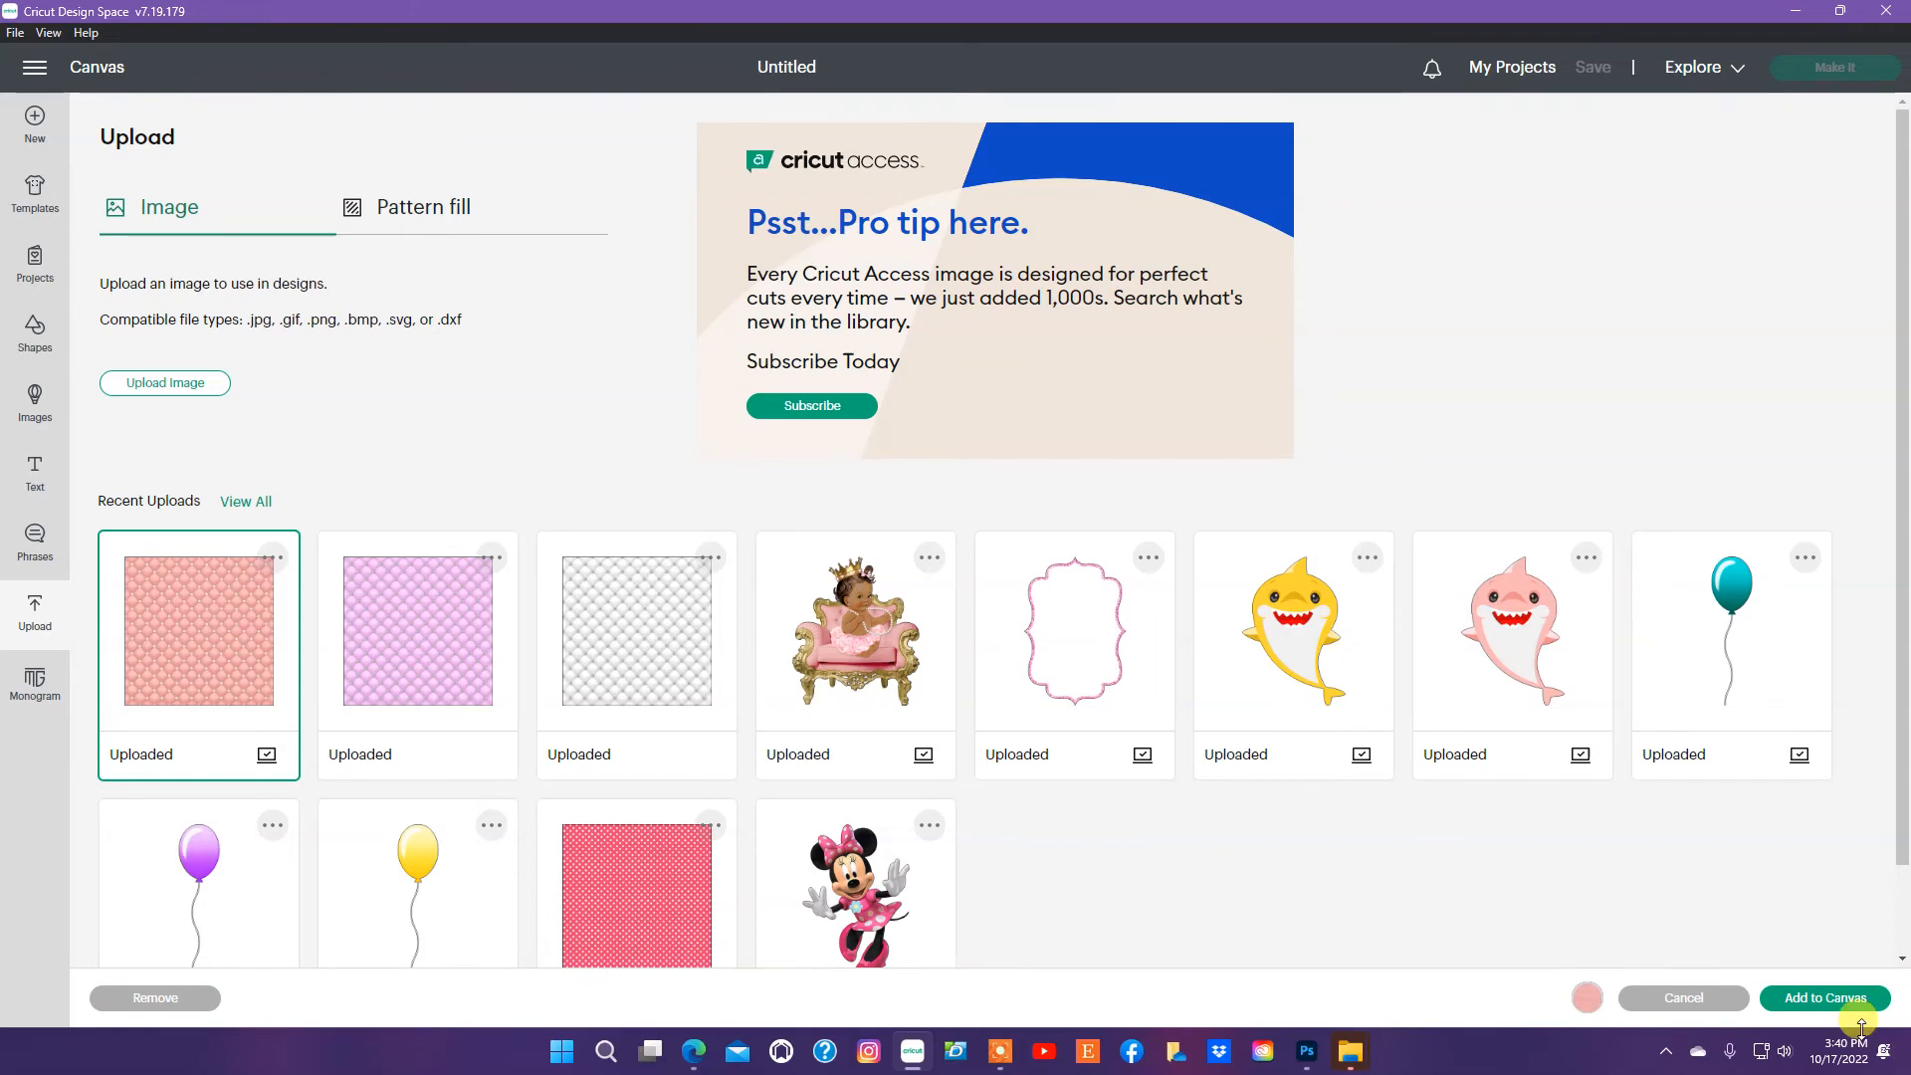
left_click(1824, 999)
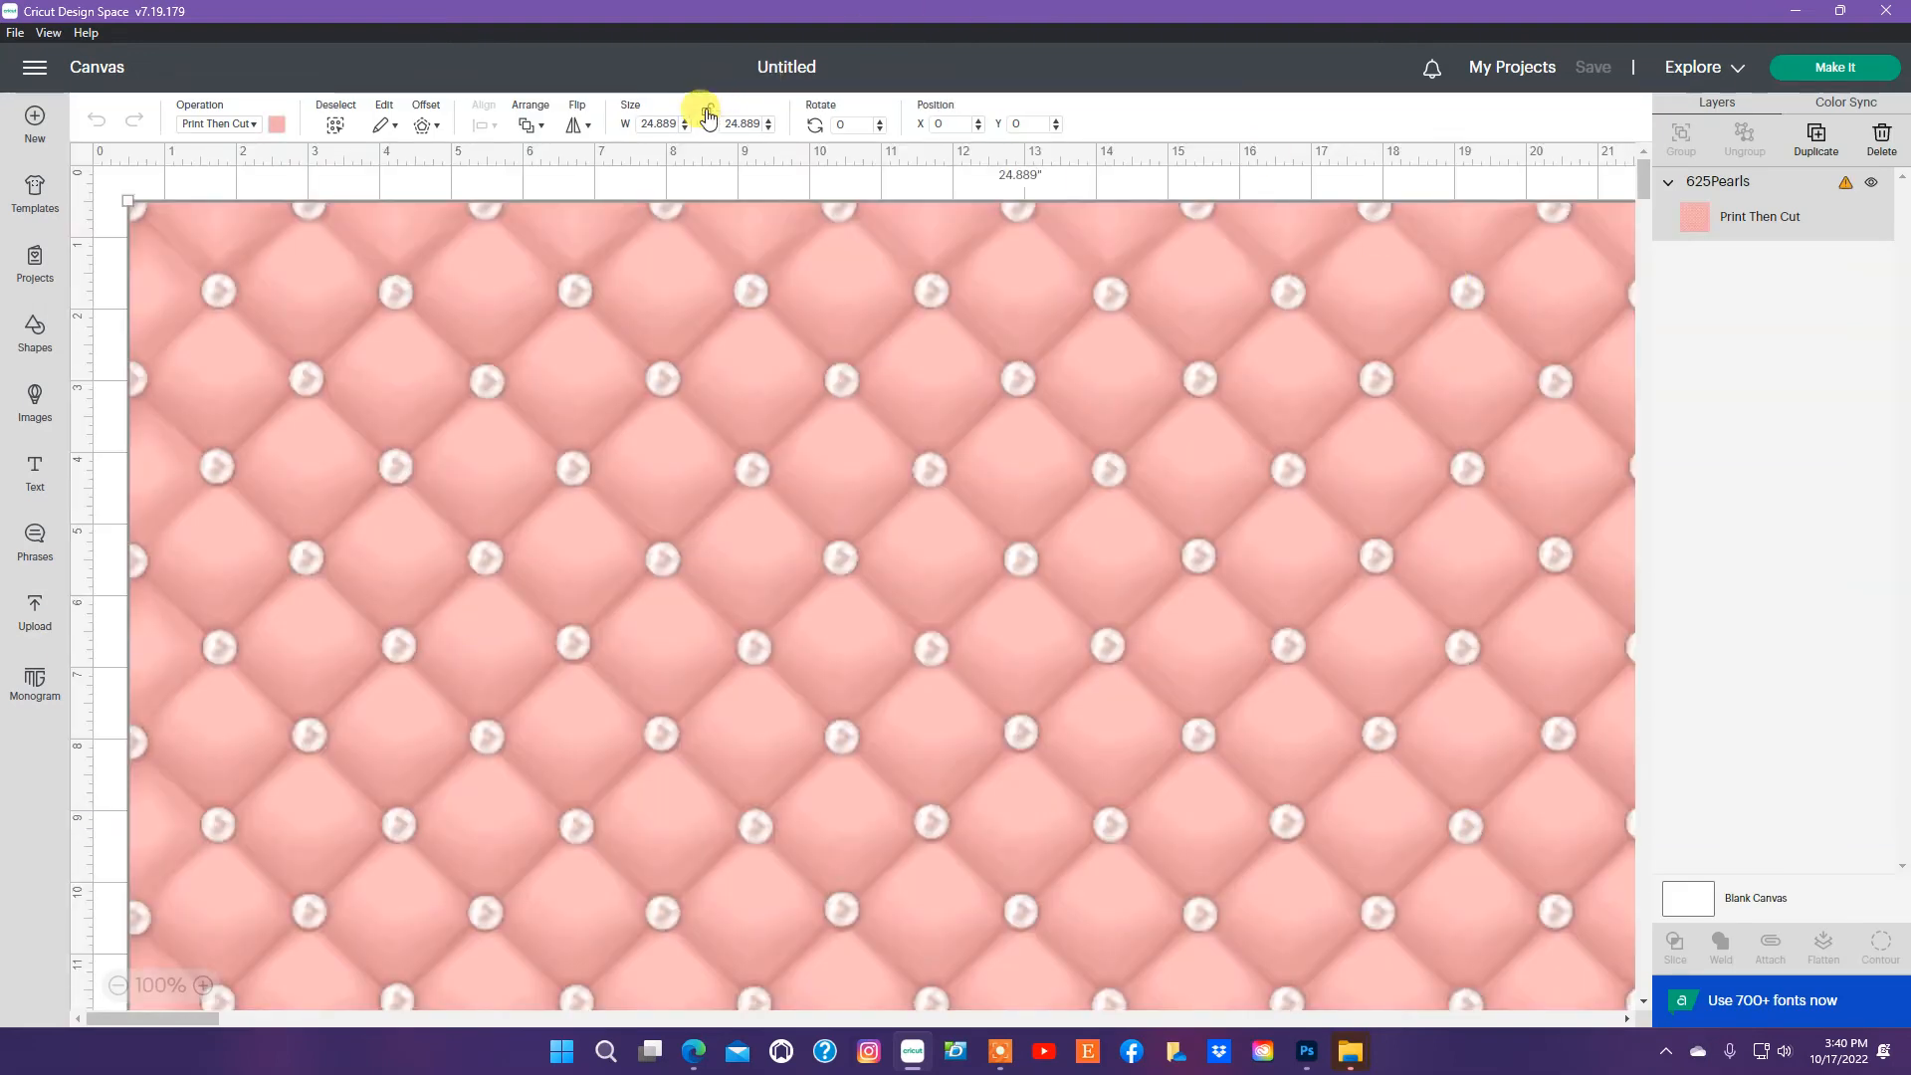
- Unlock the pattern's proportions, resize it to 4.5 by 2.5 inches, and move it to the middle of the canvas
left_click(705, 112)
double_click(637, 121)
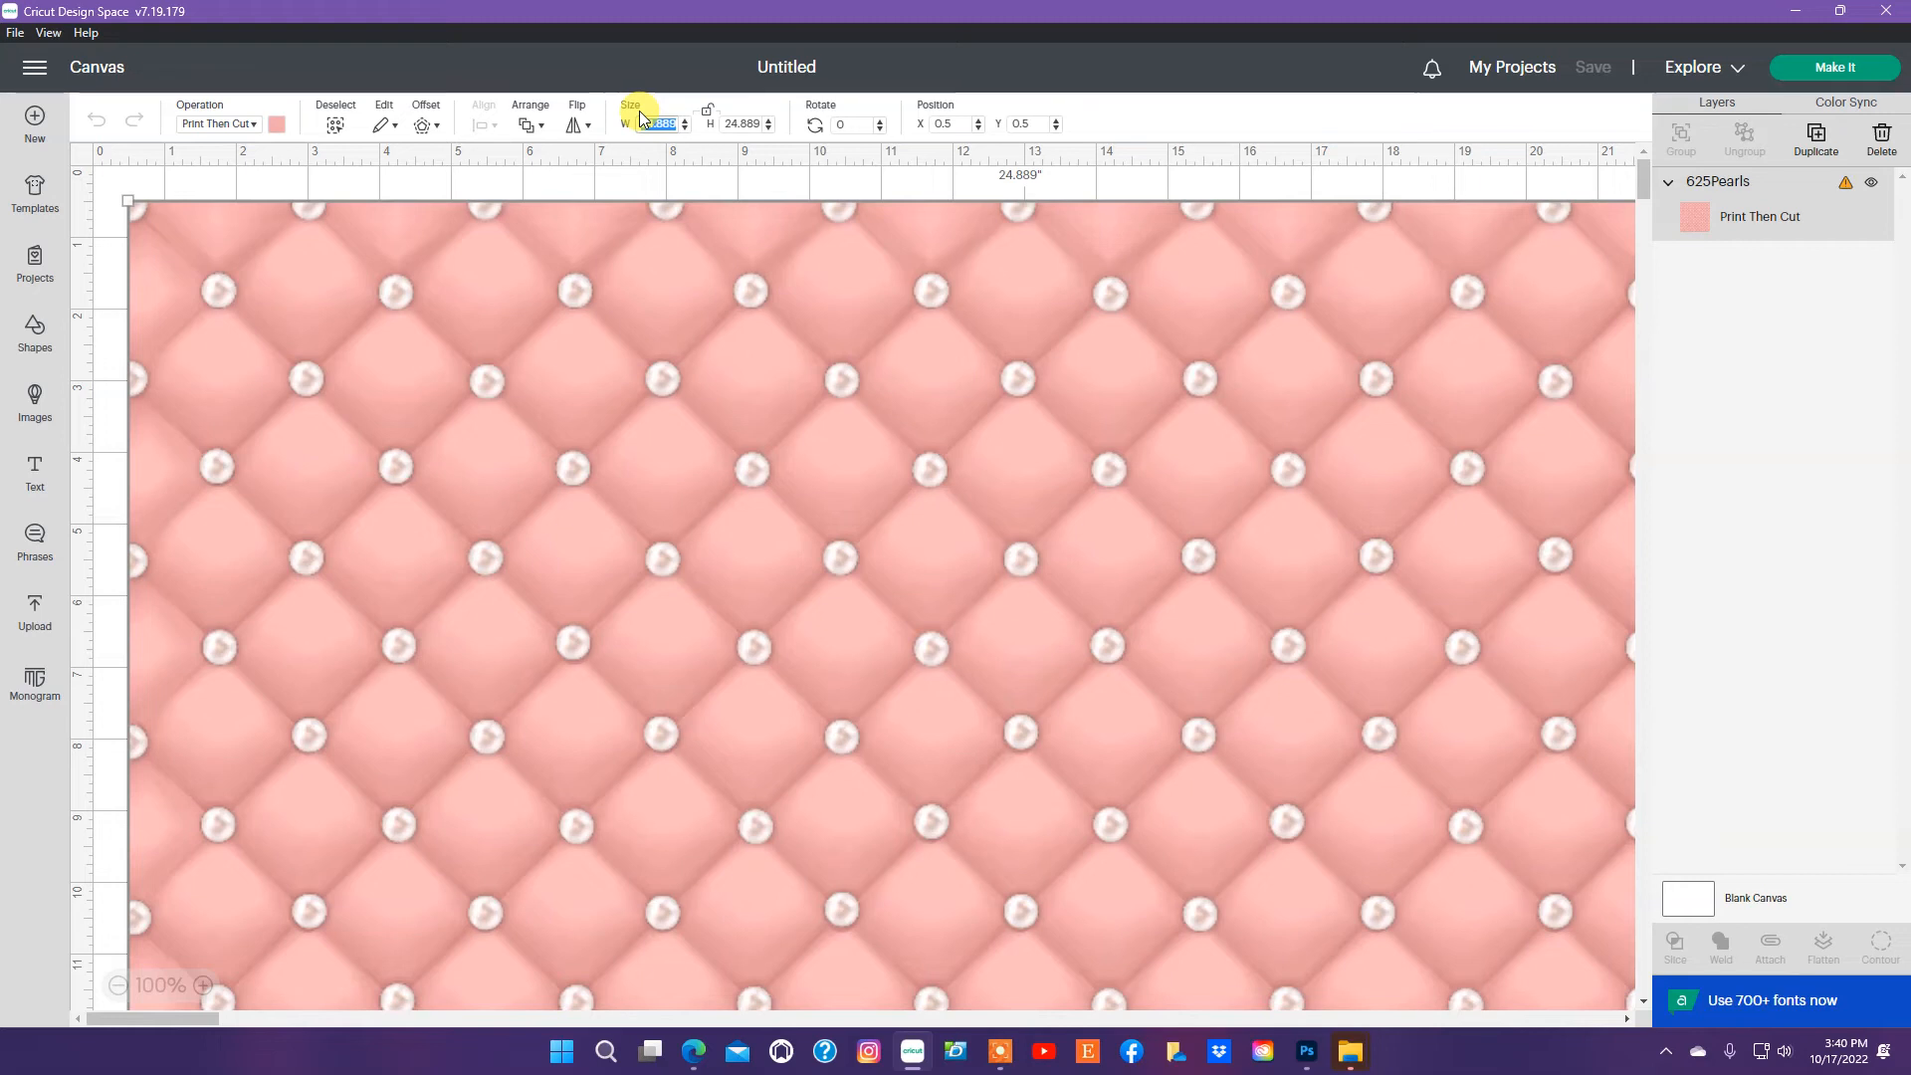
type("4.5")
key("Tab")
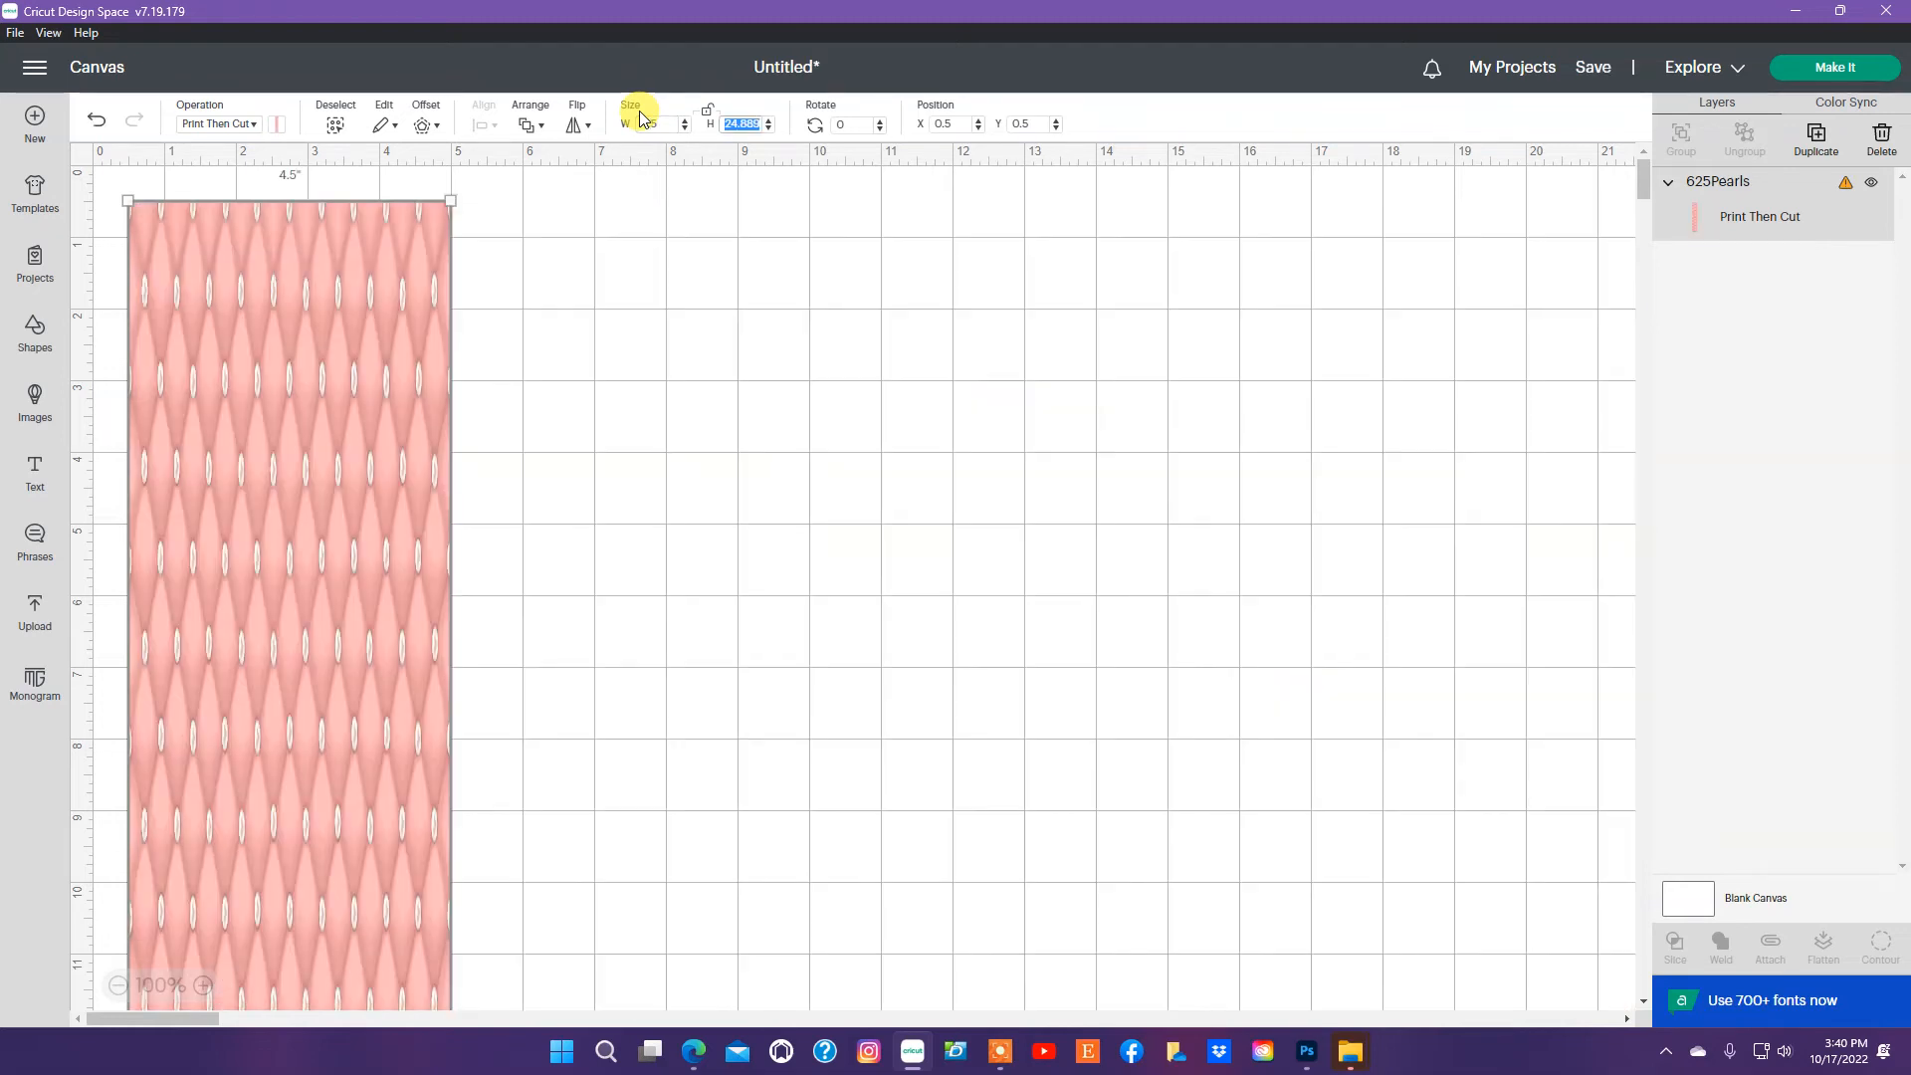
type("2.5")
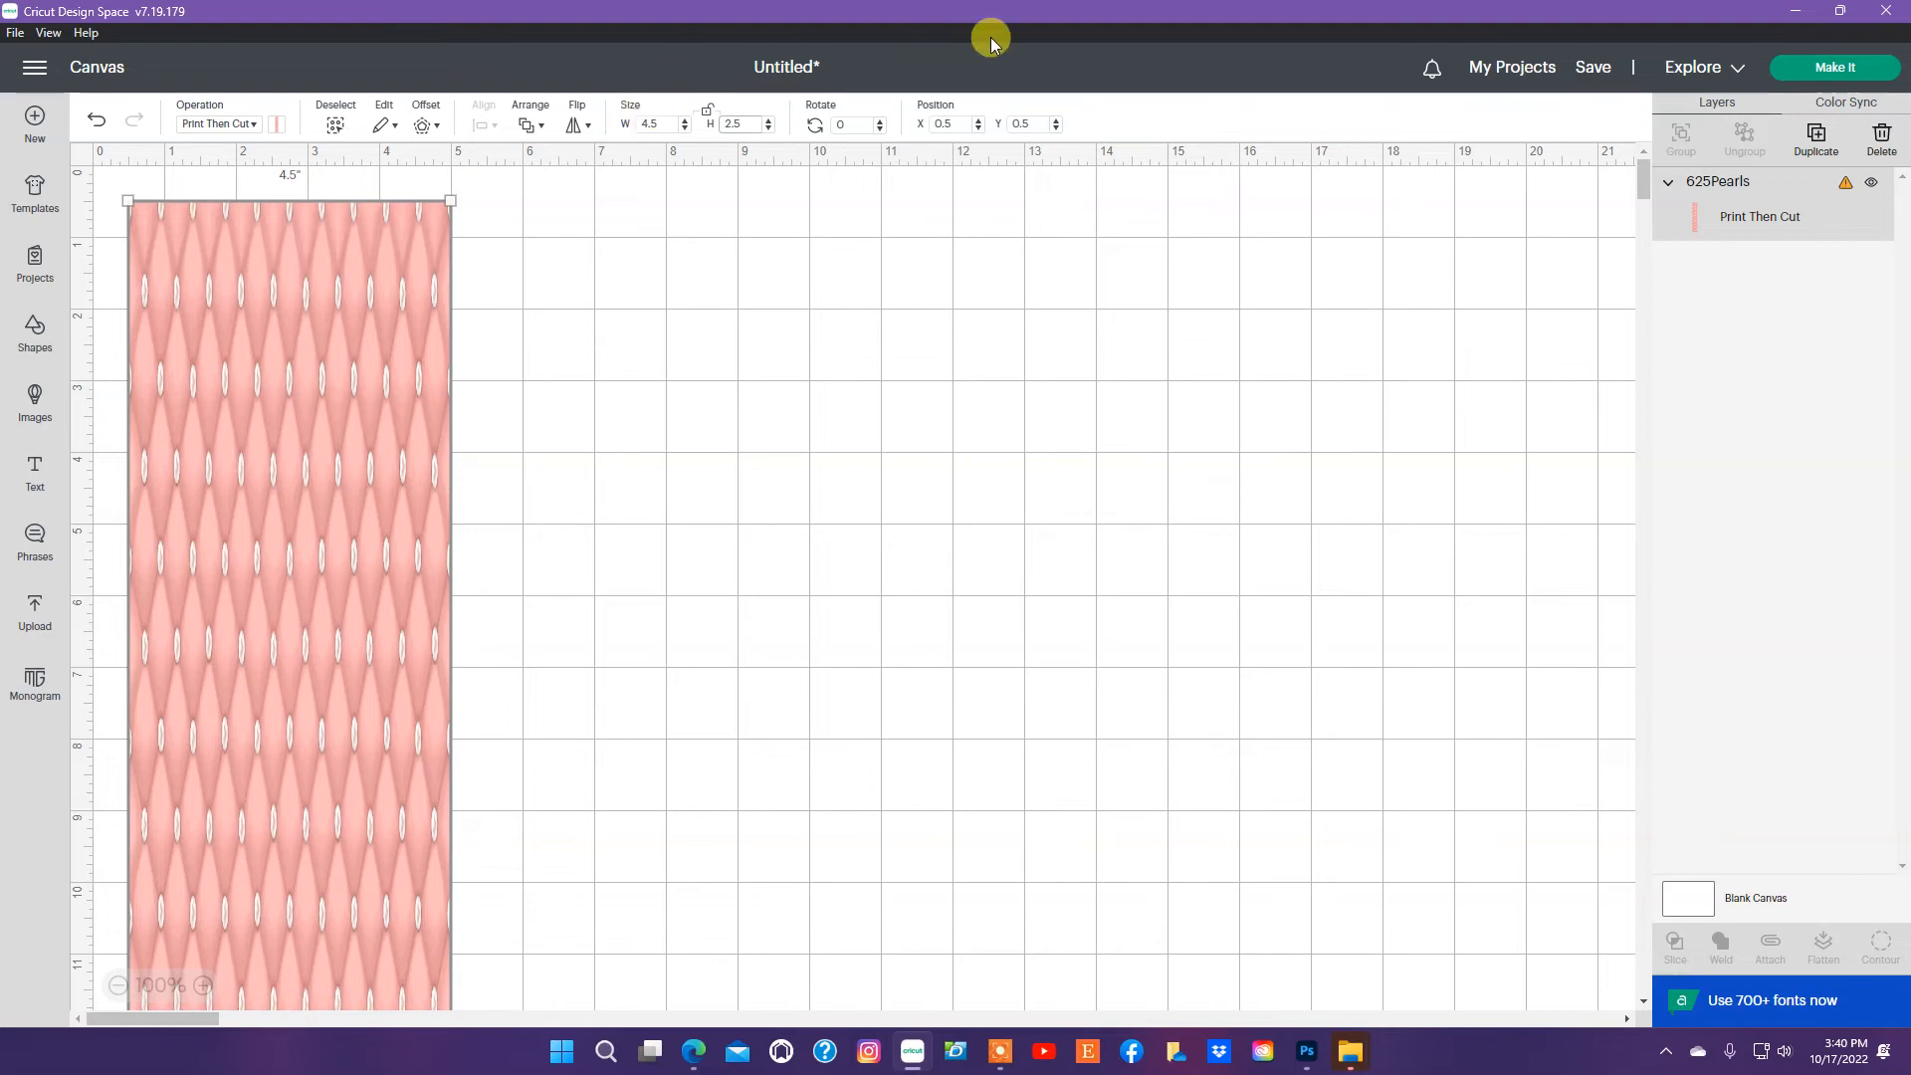
key("Return")
left_click_drag(342, 290, 947, 464)
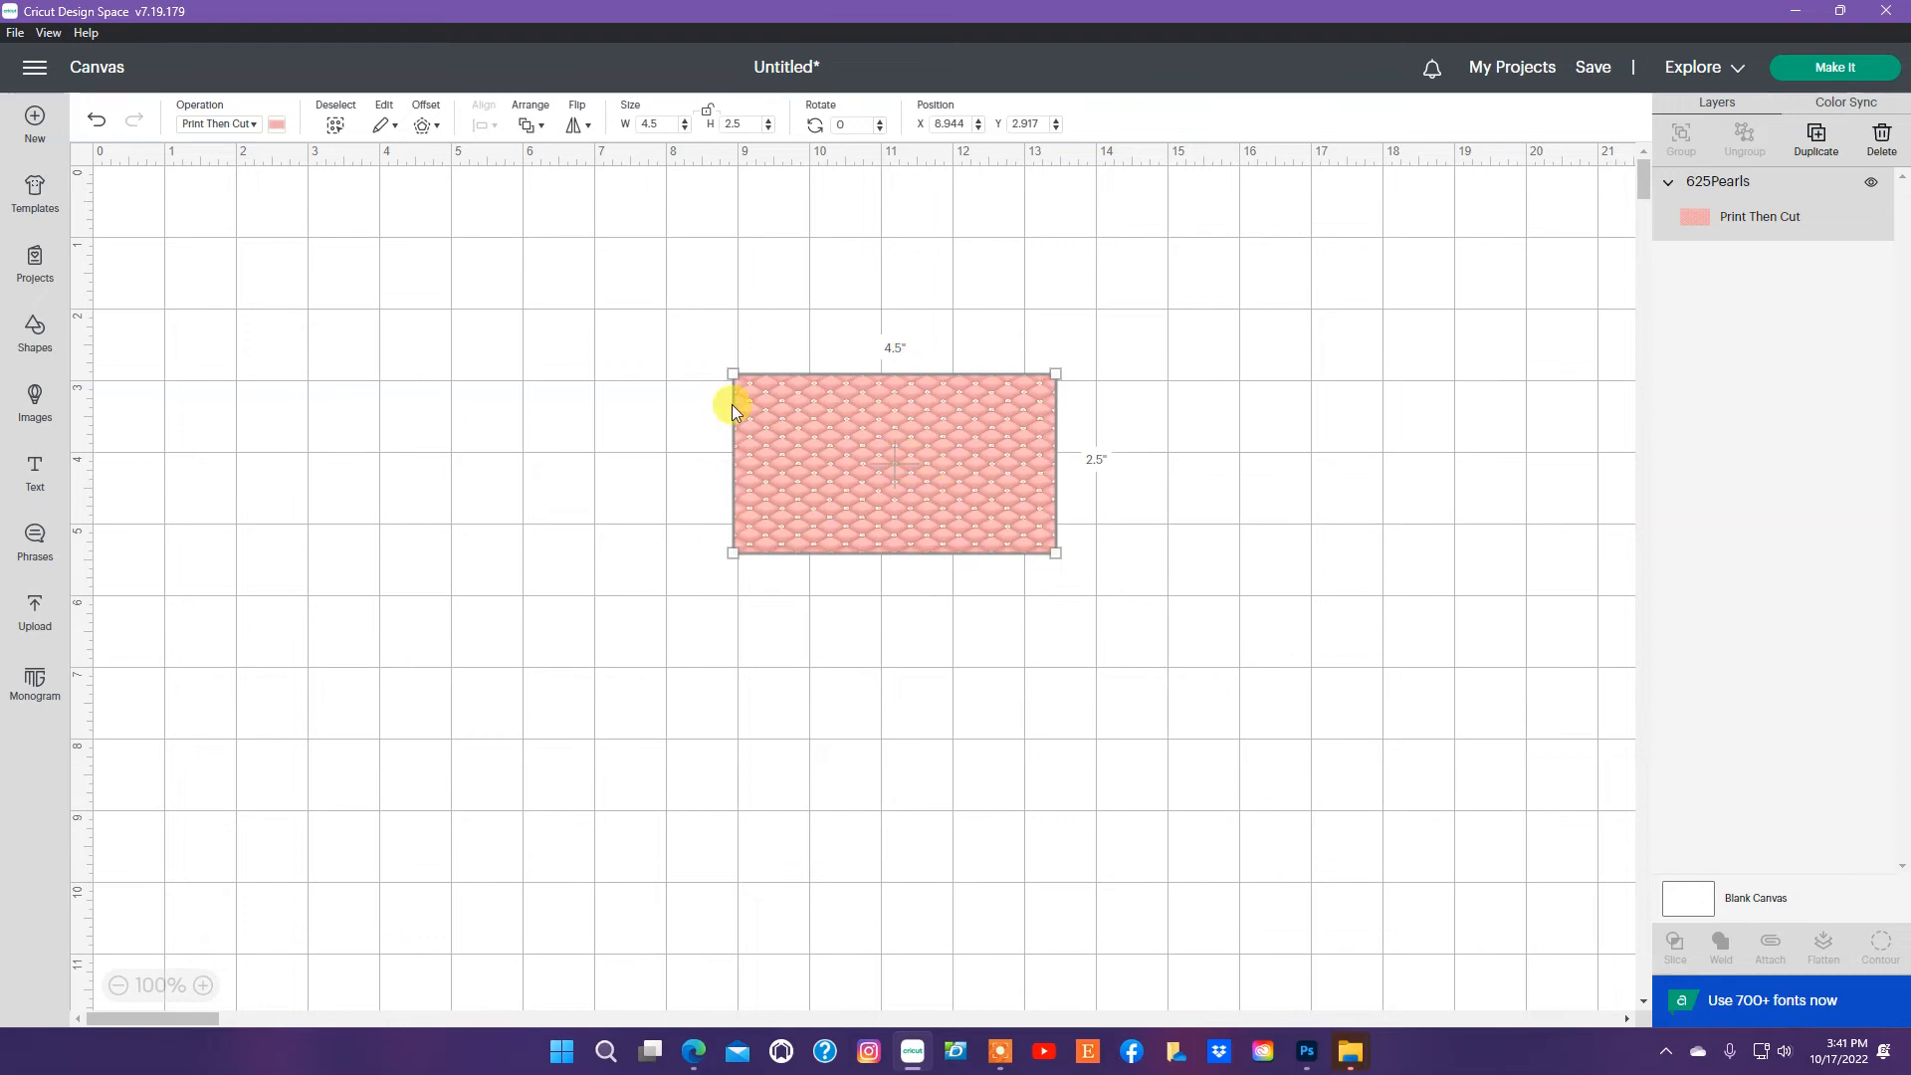
- Insert the uploaded pink glitter frame with the white fill onto the canvas
left_click(192, 618)
left_click(38, 615)
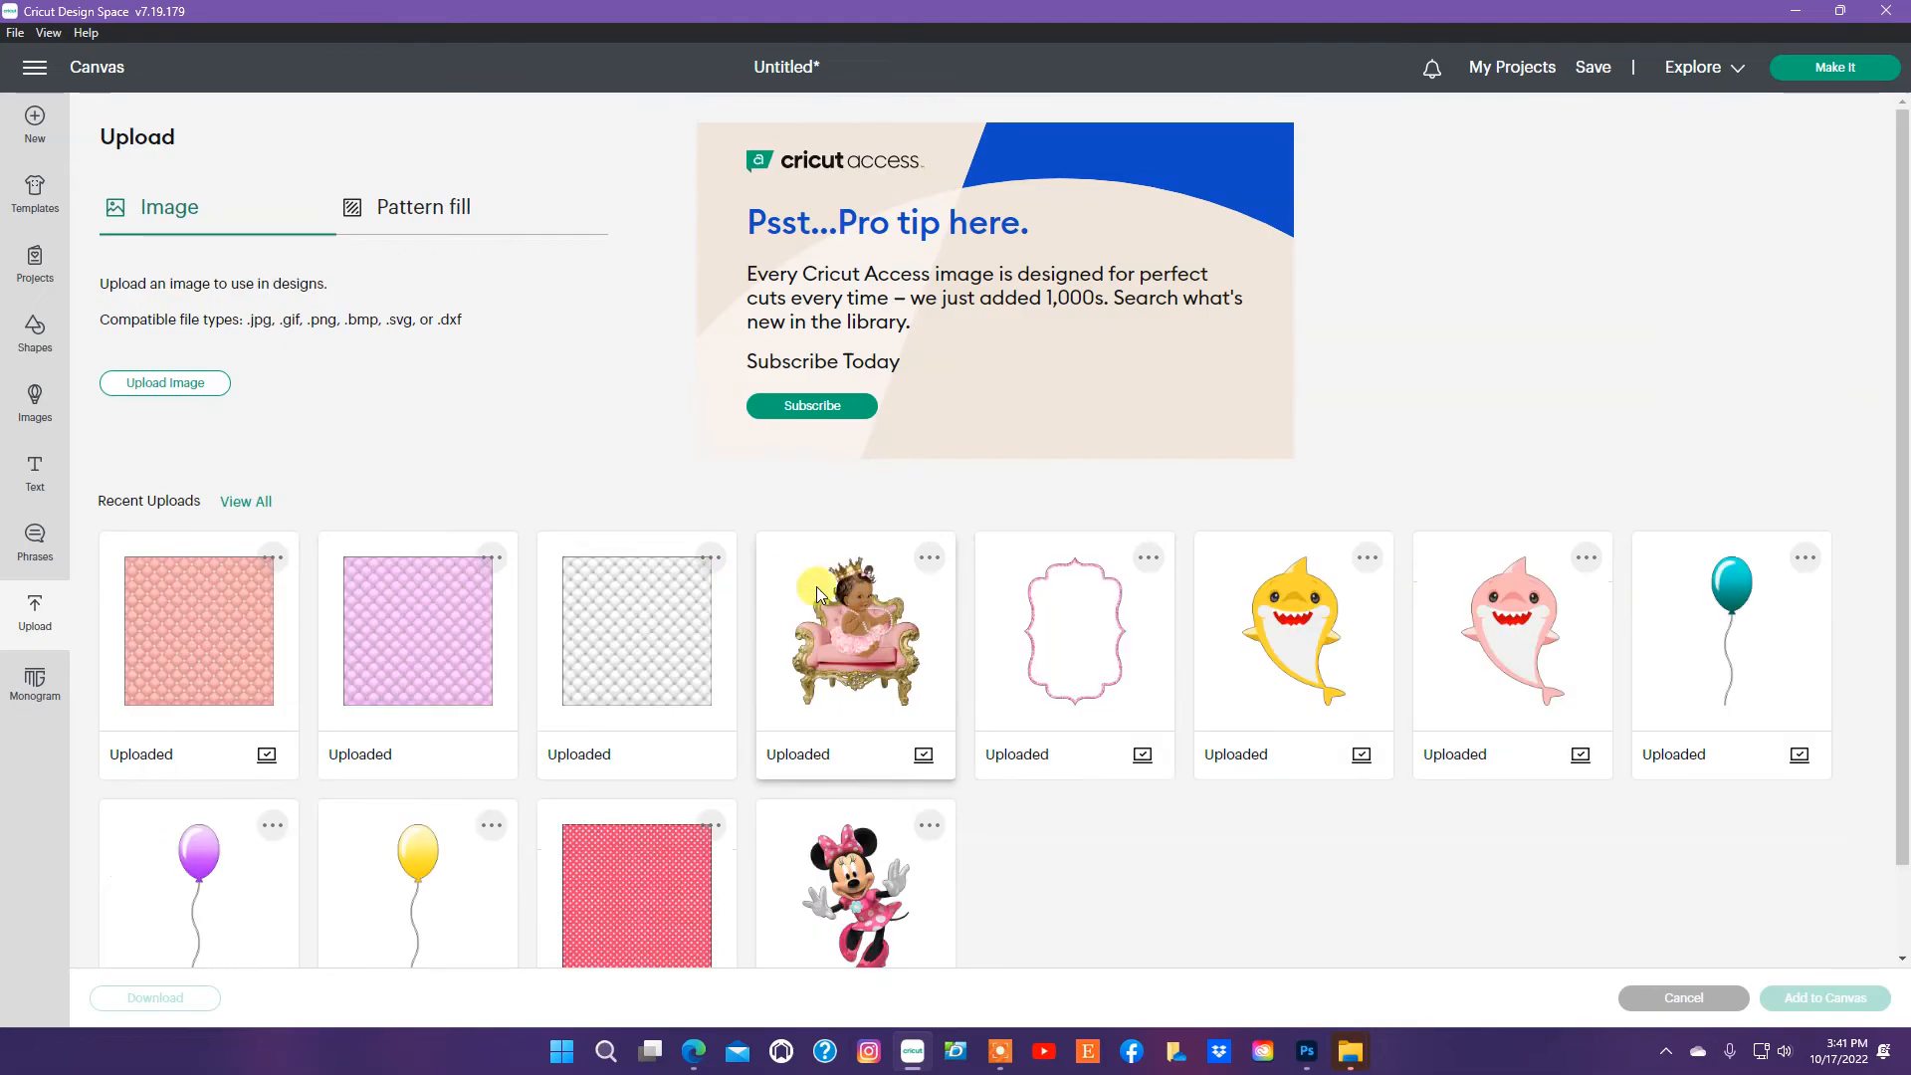
left_click(1085, 655)
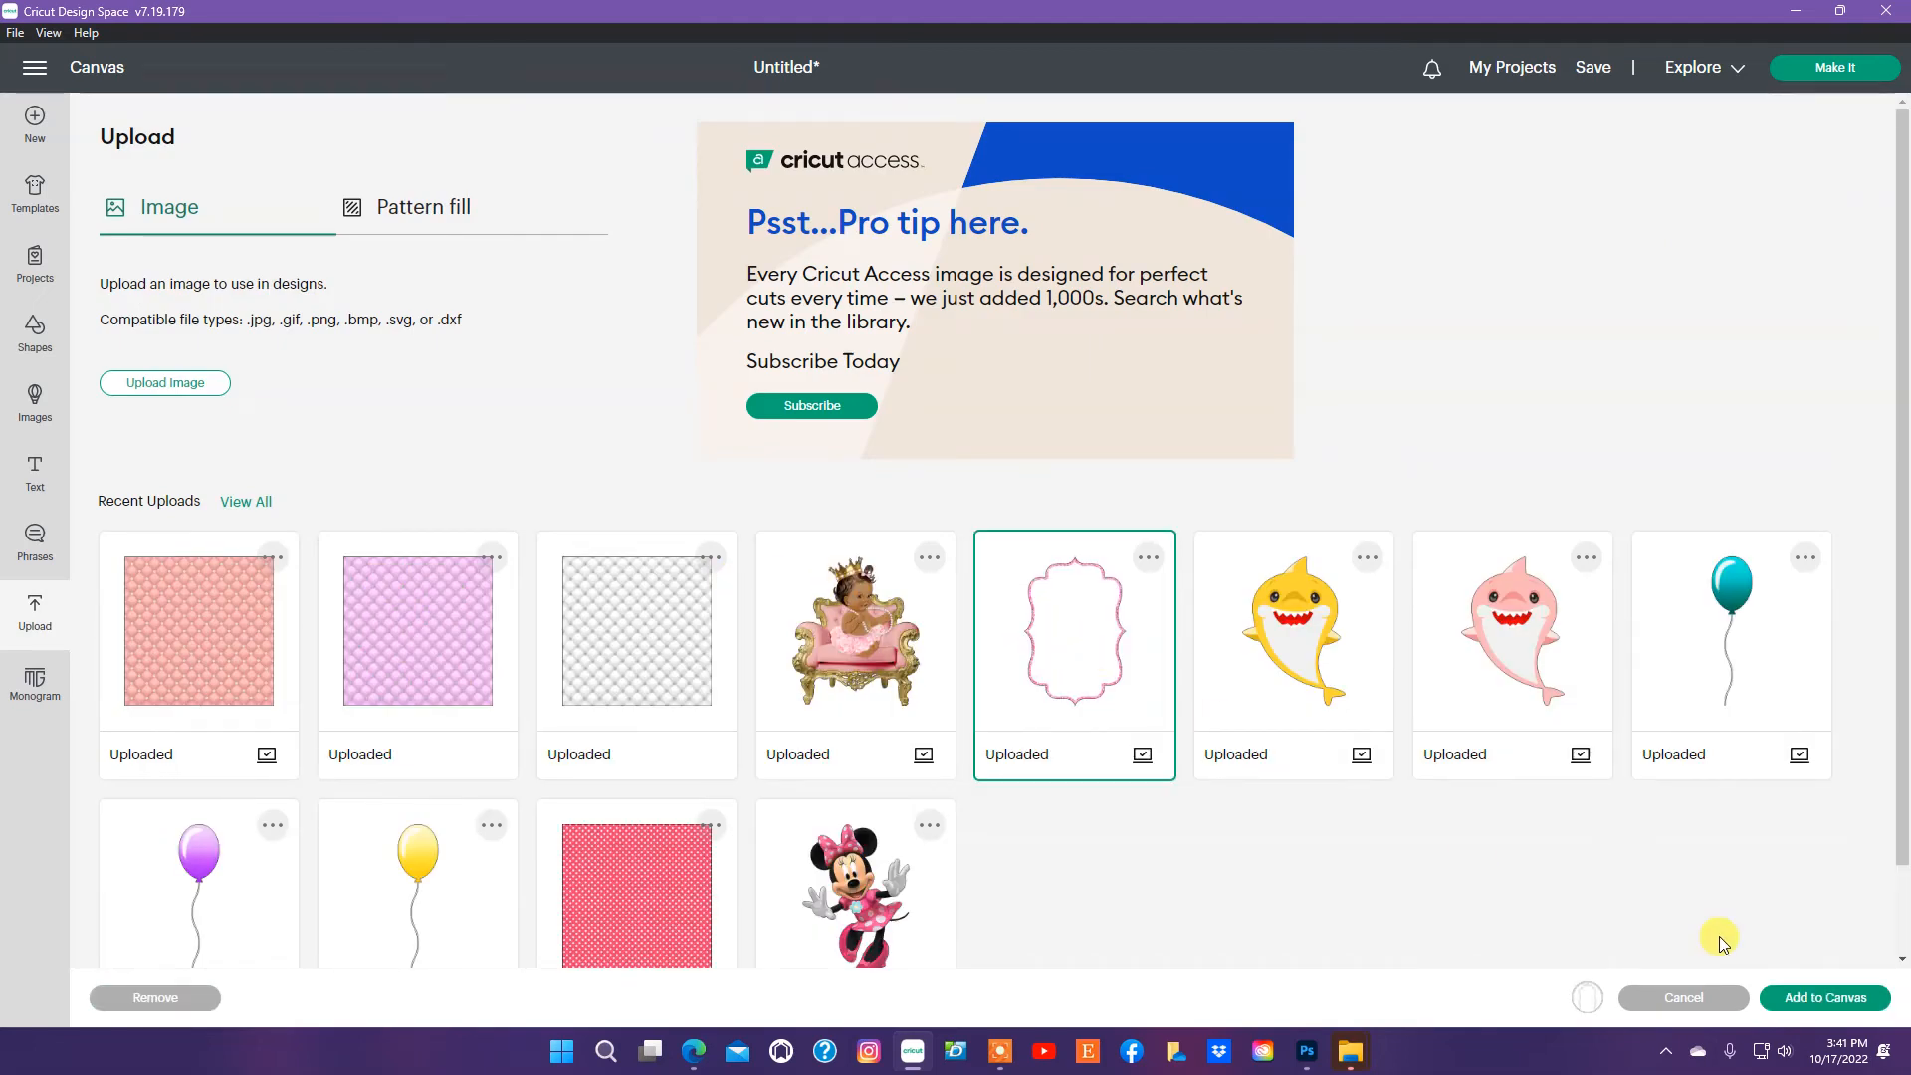
left_click(1834, 1003)
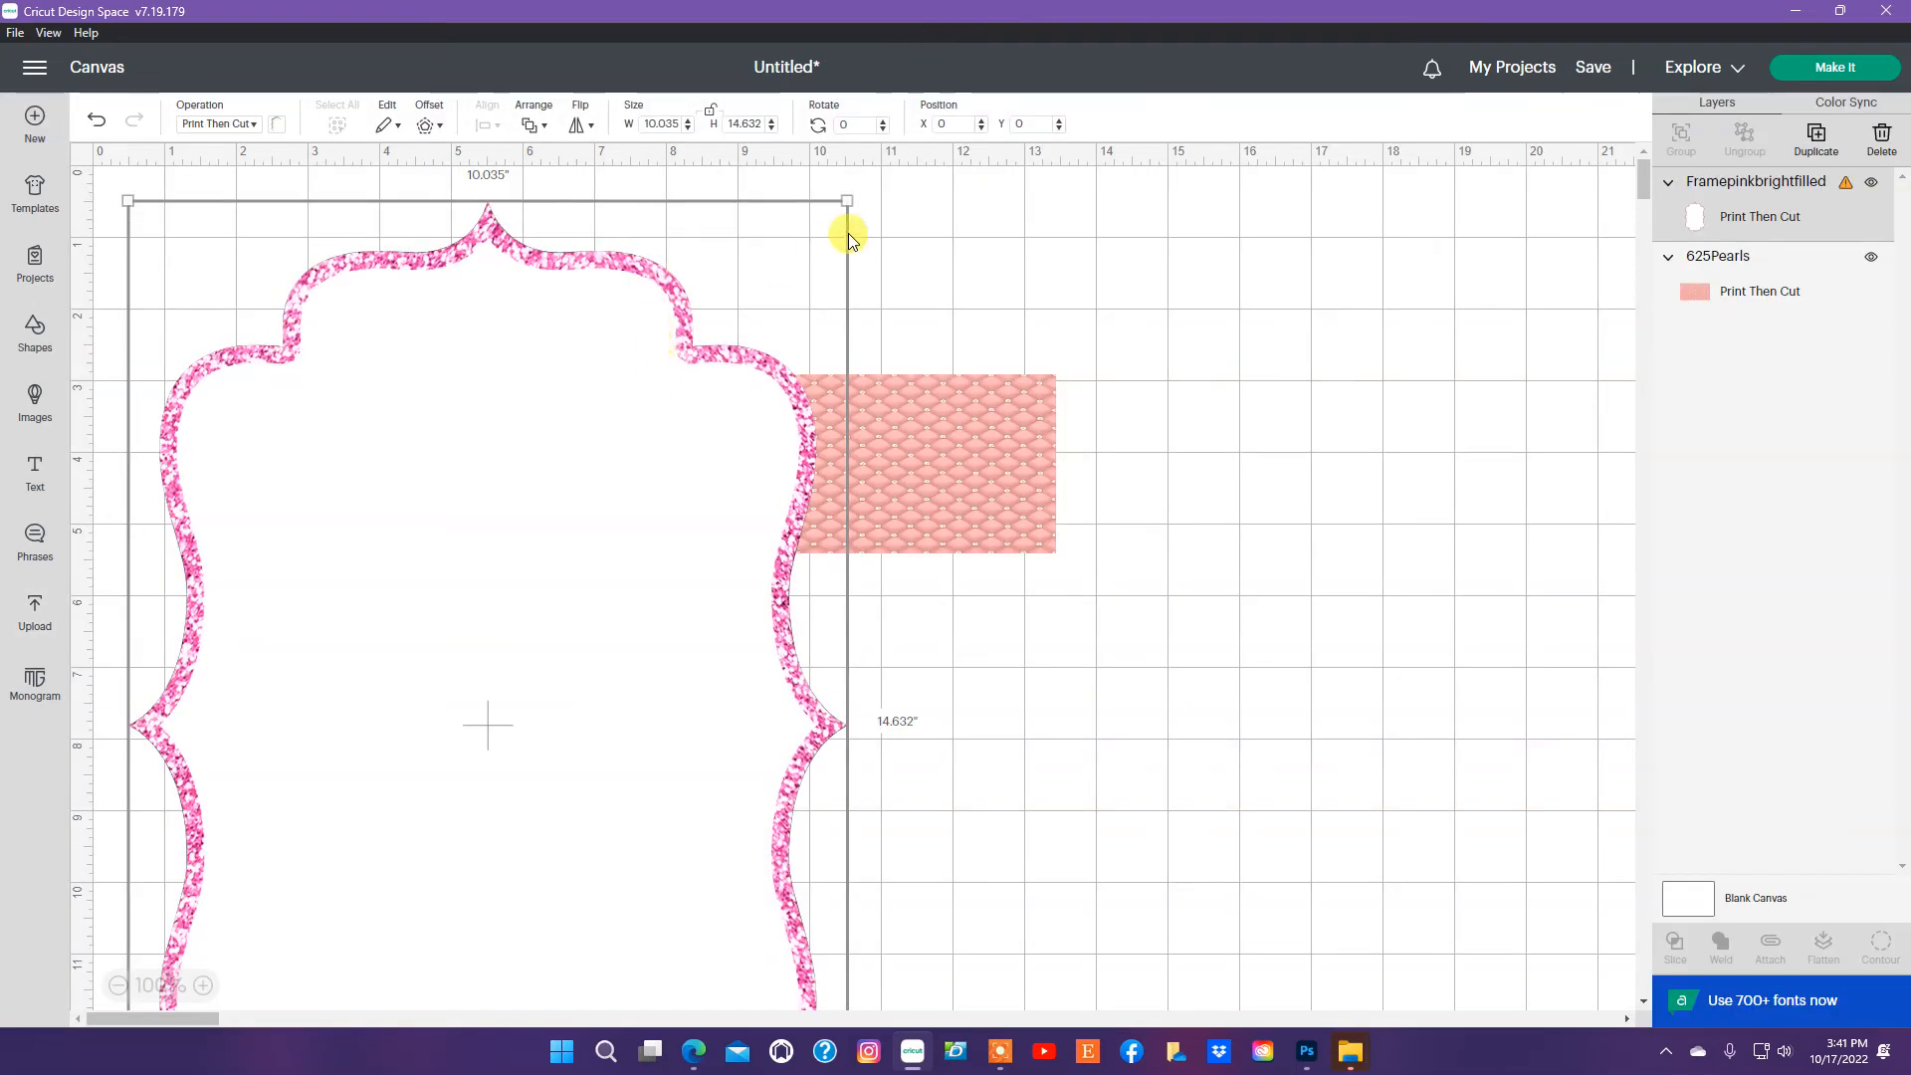
- Shrink the pink frame to about 1.57 by 2.29 inches and centre it on the pearl pattern
left_click_drag(839, 200, 547, 403)
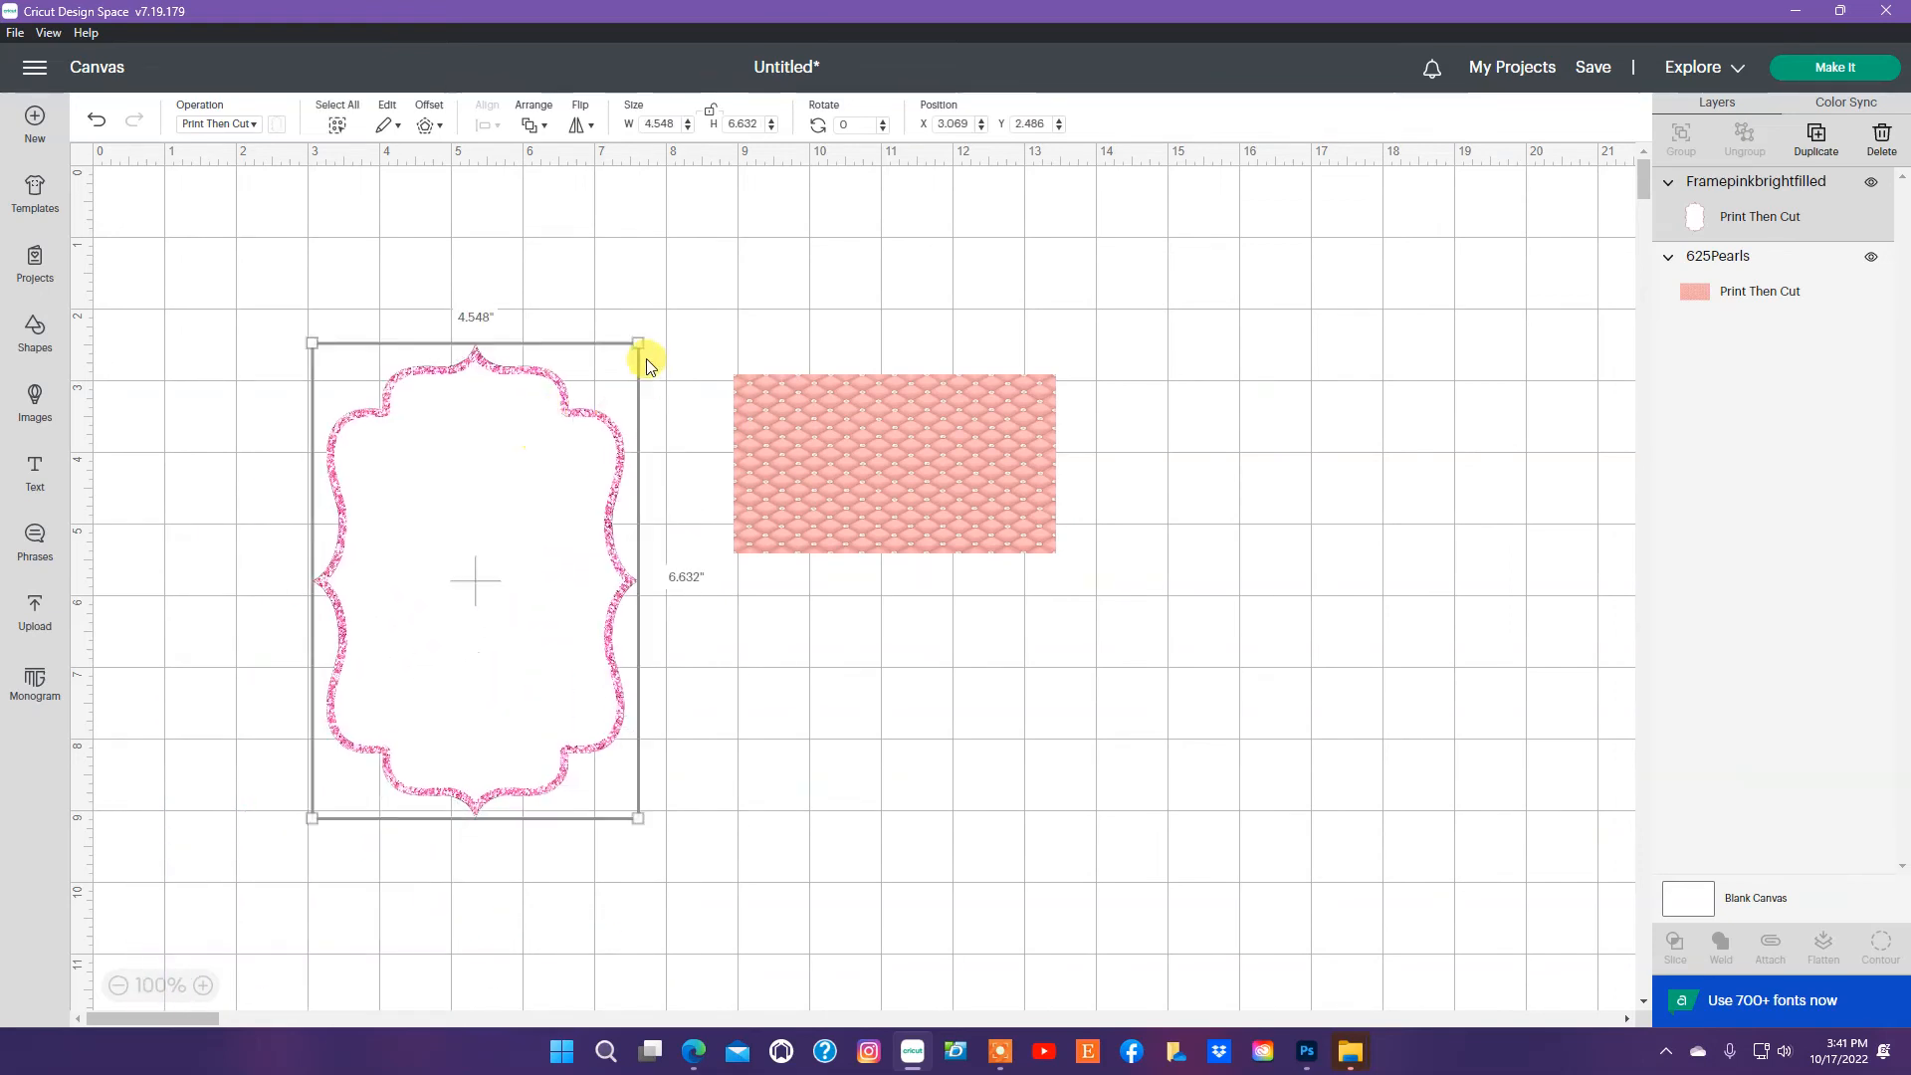
left_click_drag(640, 344, 946, 384)
left_click_drag(909, 457, 916, 468)
left_click_drag(949, 384, 951, 381)
left_click_drag(909, 457, 900, 482)
left_click(1150, 485)
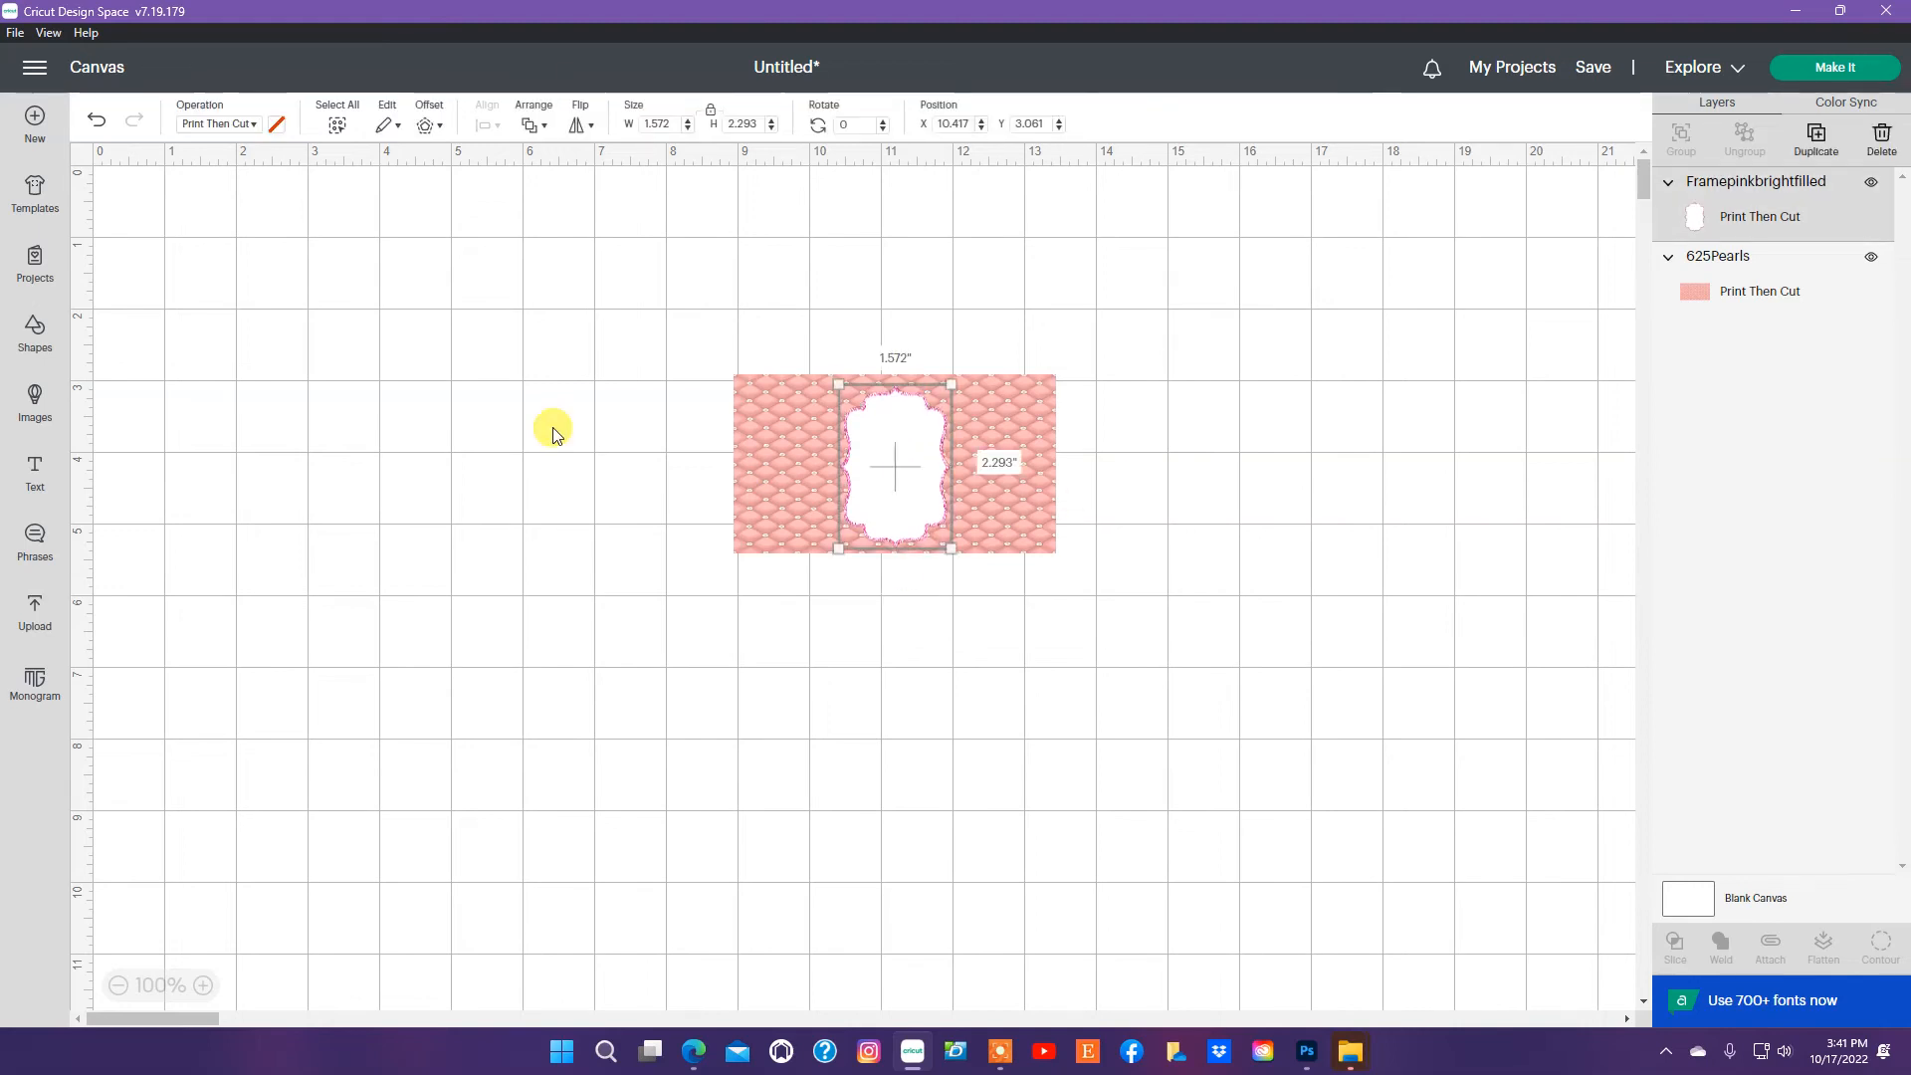
- Insert the uploaded image of the crowned baby on the pink throne onto the canvas
left_click(521, 422)
left_click(34, 606)
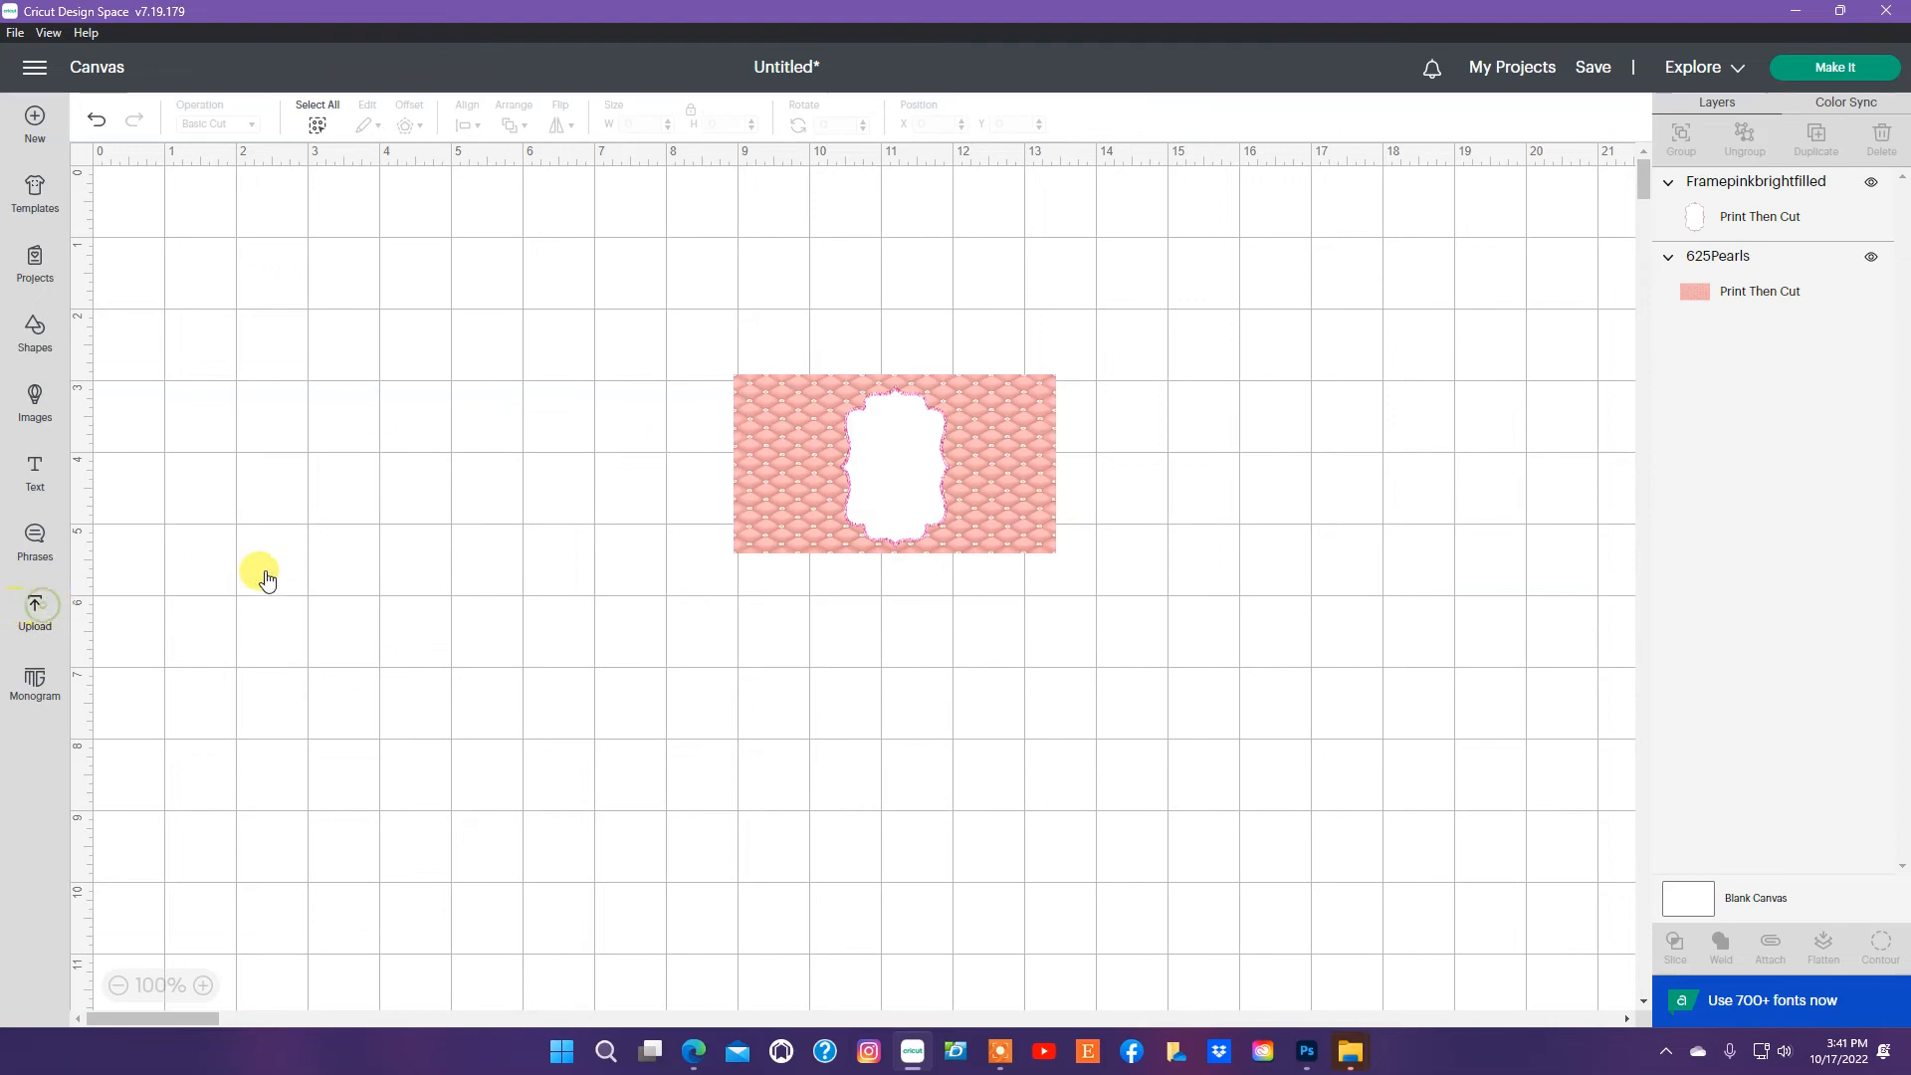
left_click(856, 667)
left_click(1776, 1012)
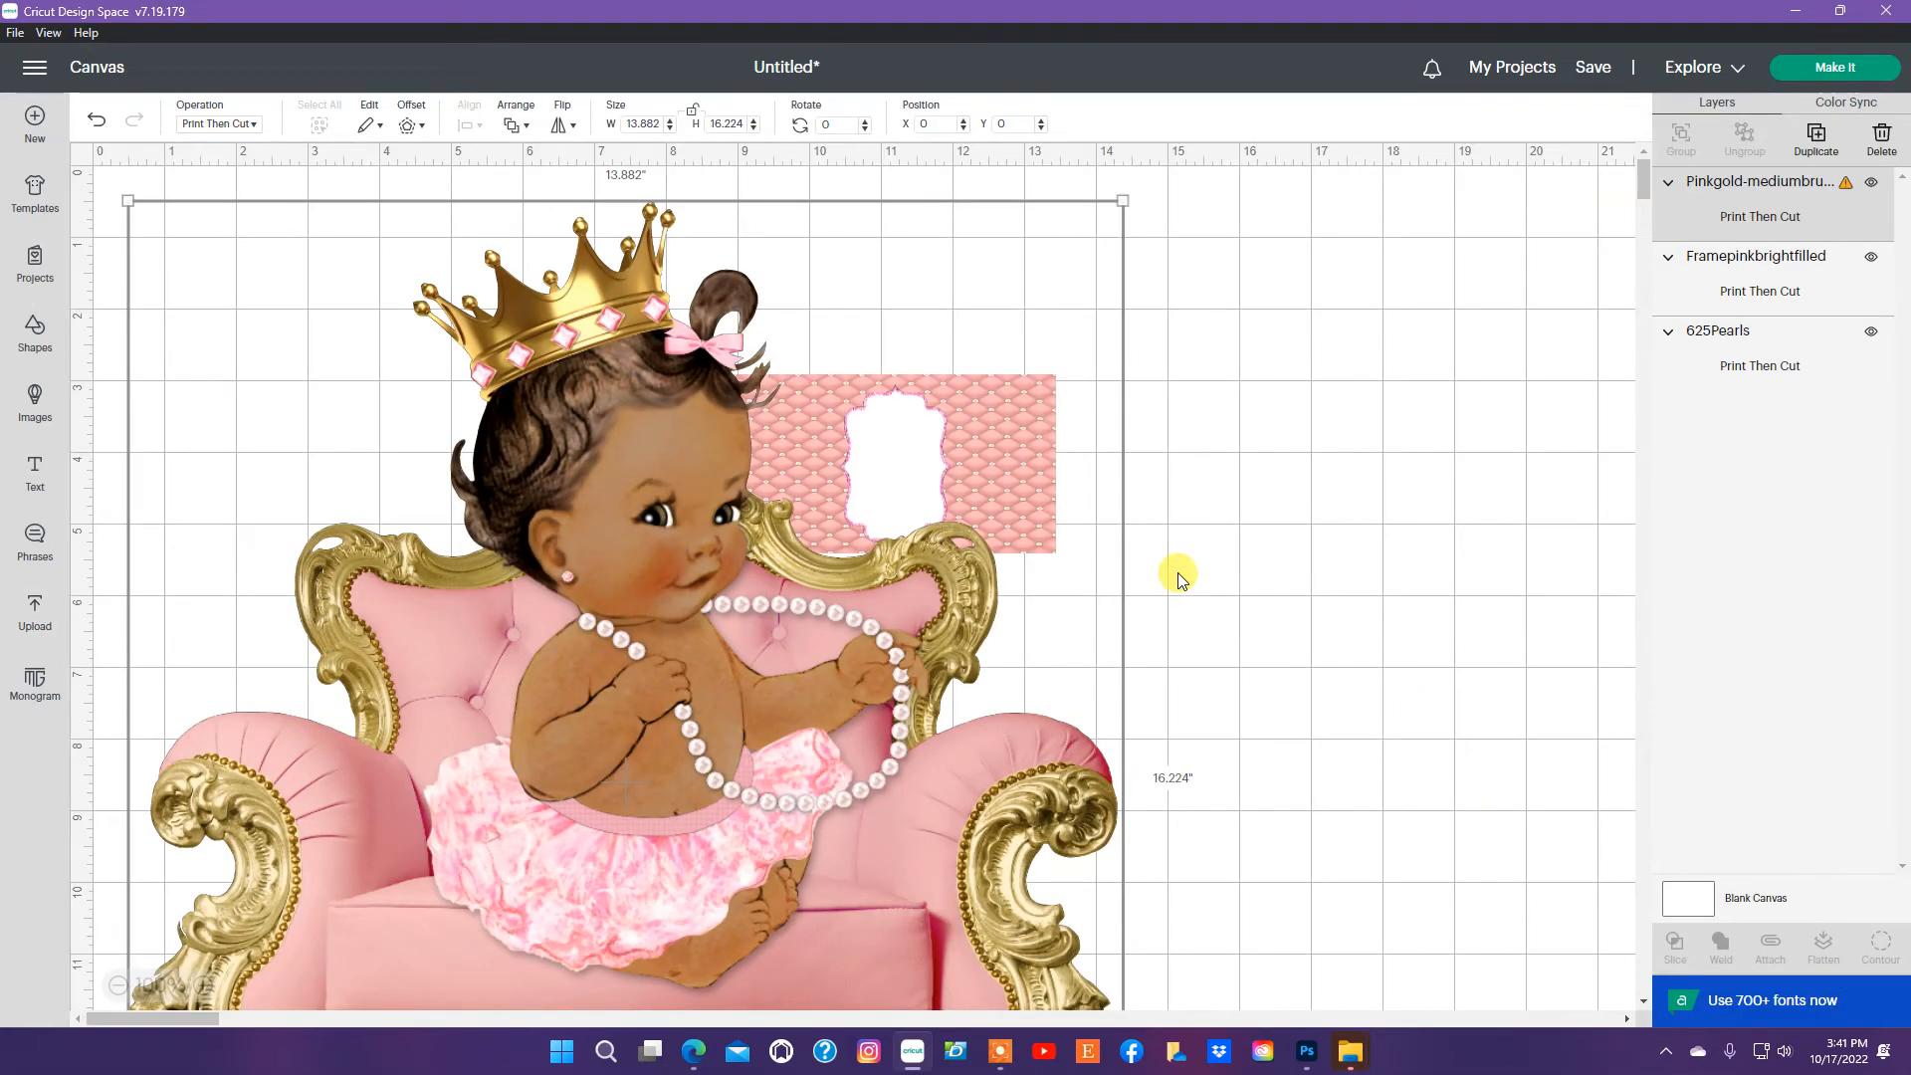
- Shrink the baby image to about 0.88 by 1.03 inches and place it in the lower half of the frame
left_click_drag(1122, 201, 667, 660)
left_click_drag(538, 719, 1115, 262)
left_click_drag(1266, 189, 911, 505)
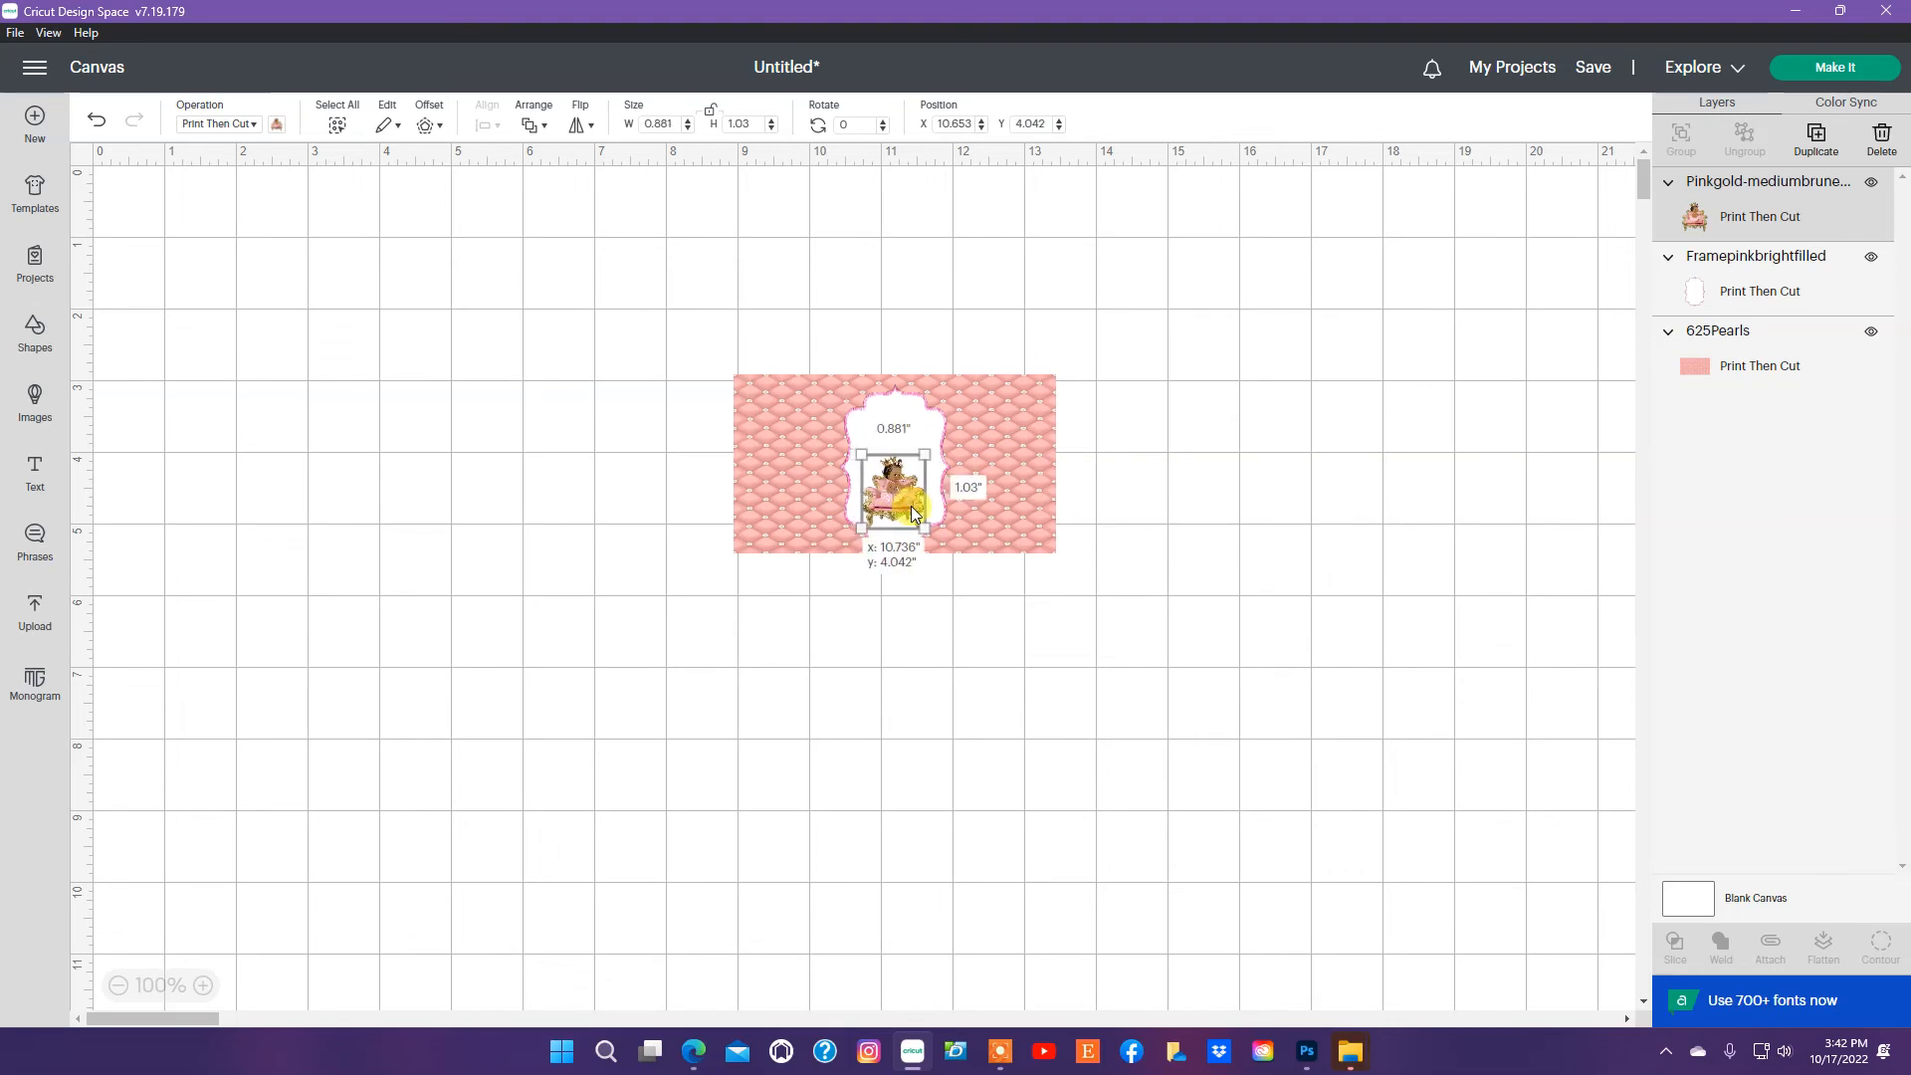
left_click(1145, 505)
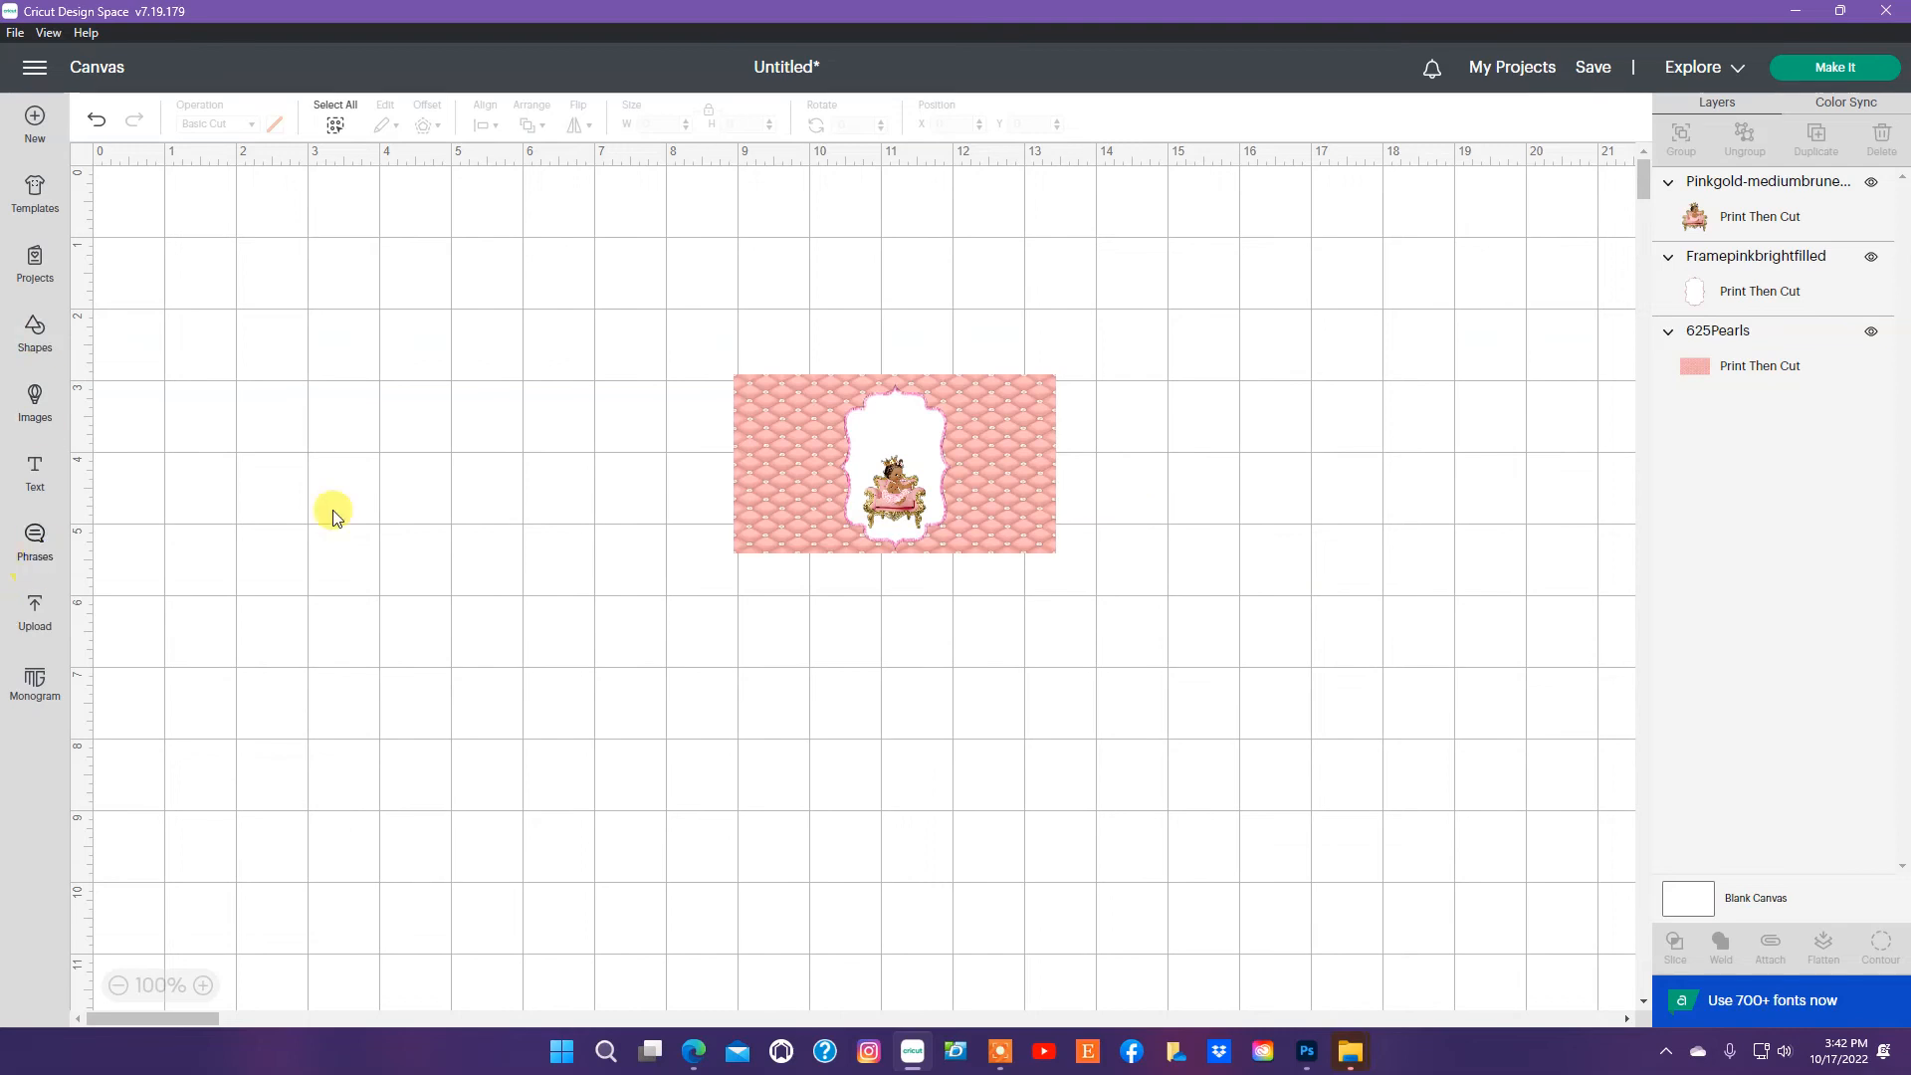
- Add a three-line text with the honoree's first name in possessive form, then "Baby" and "Shower"
left_click(34, 472)
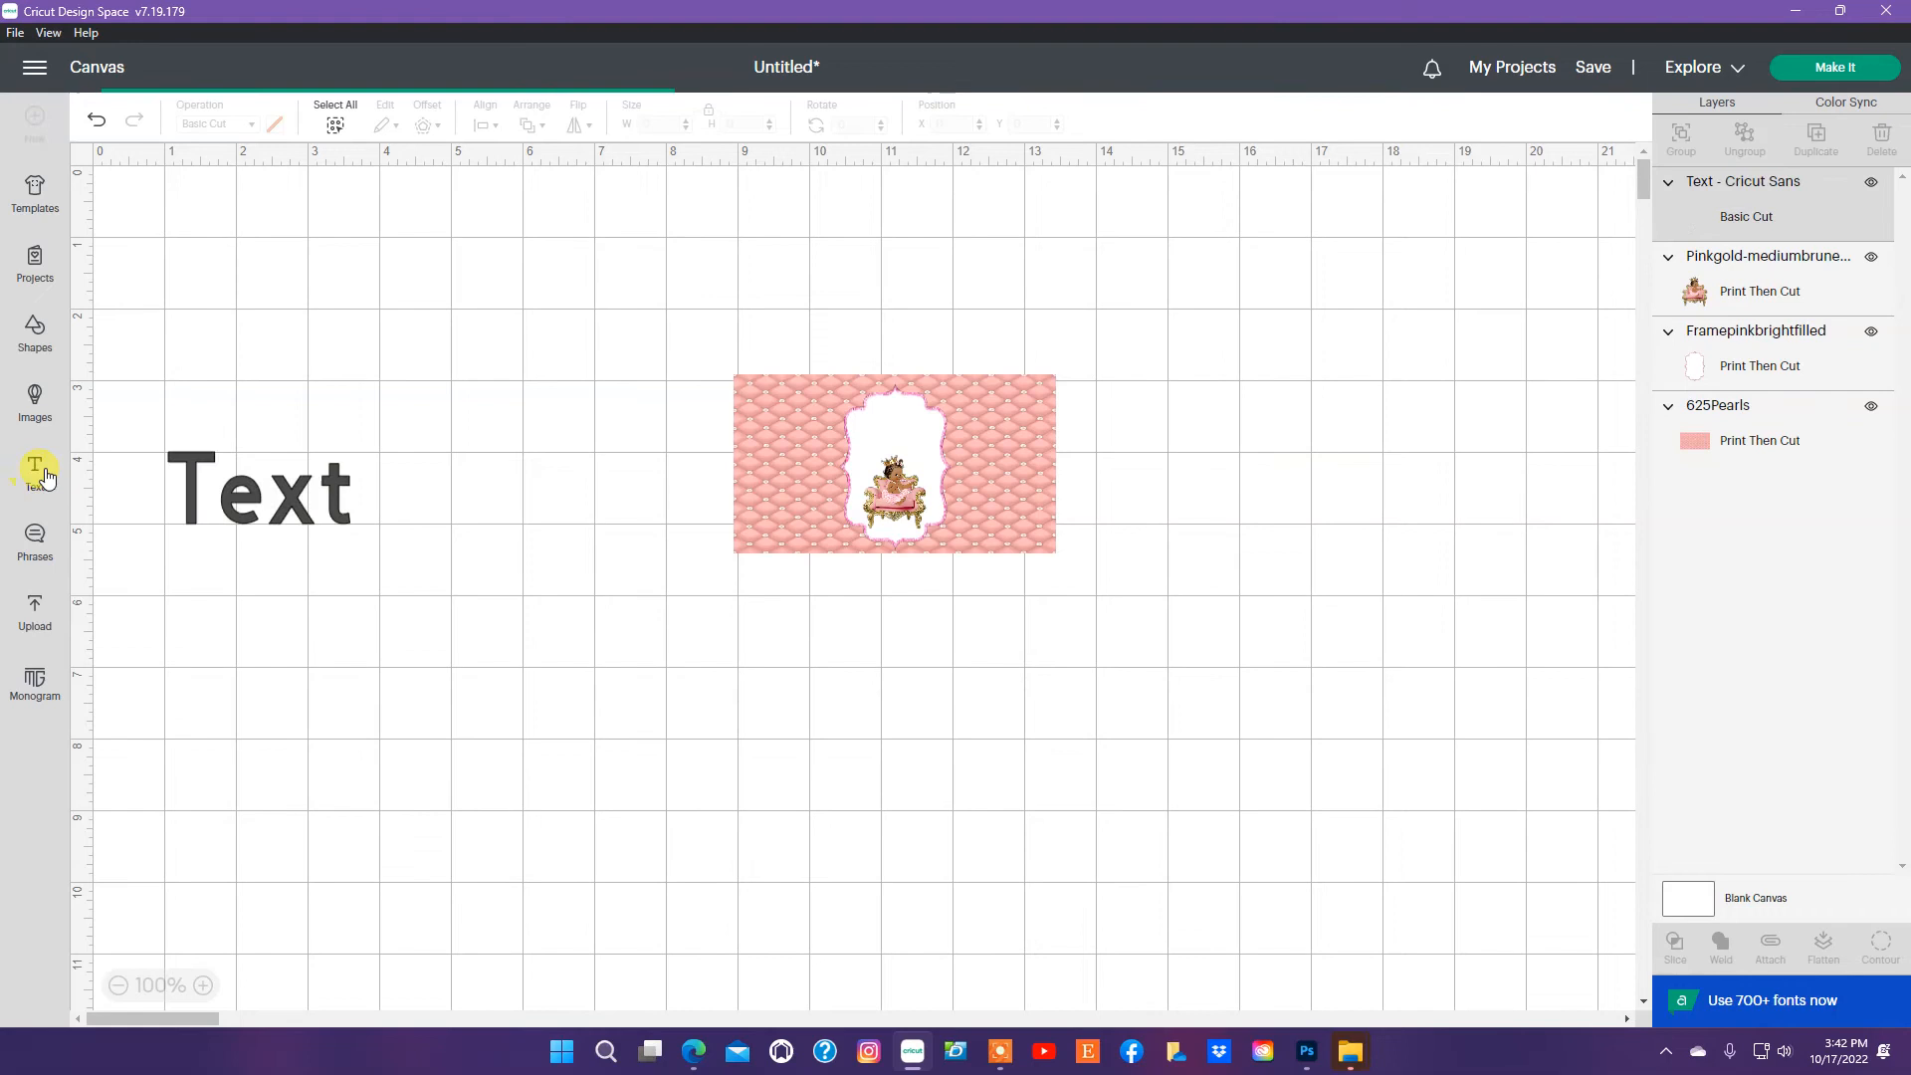
left_click_drag(170, 480, 387, 498)
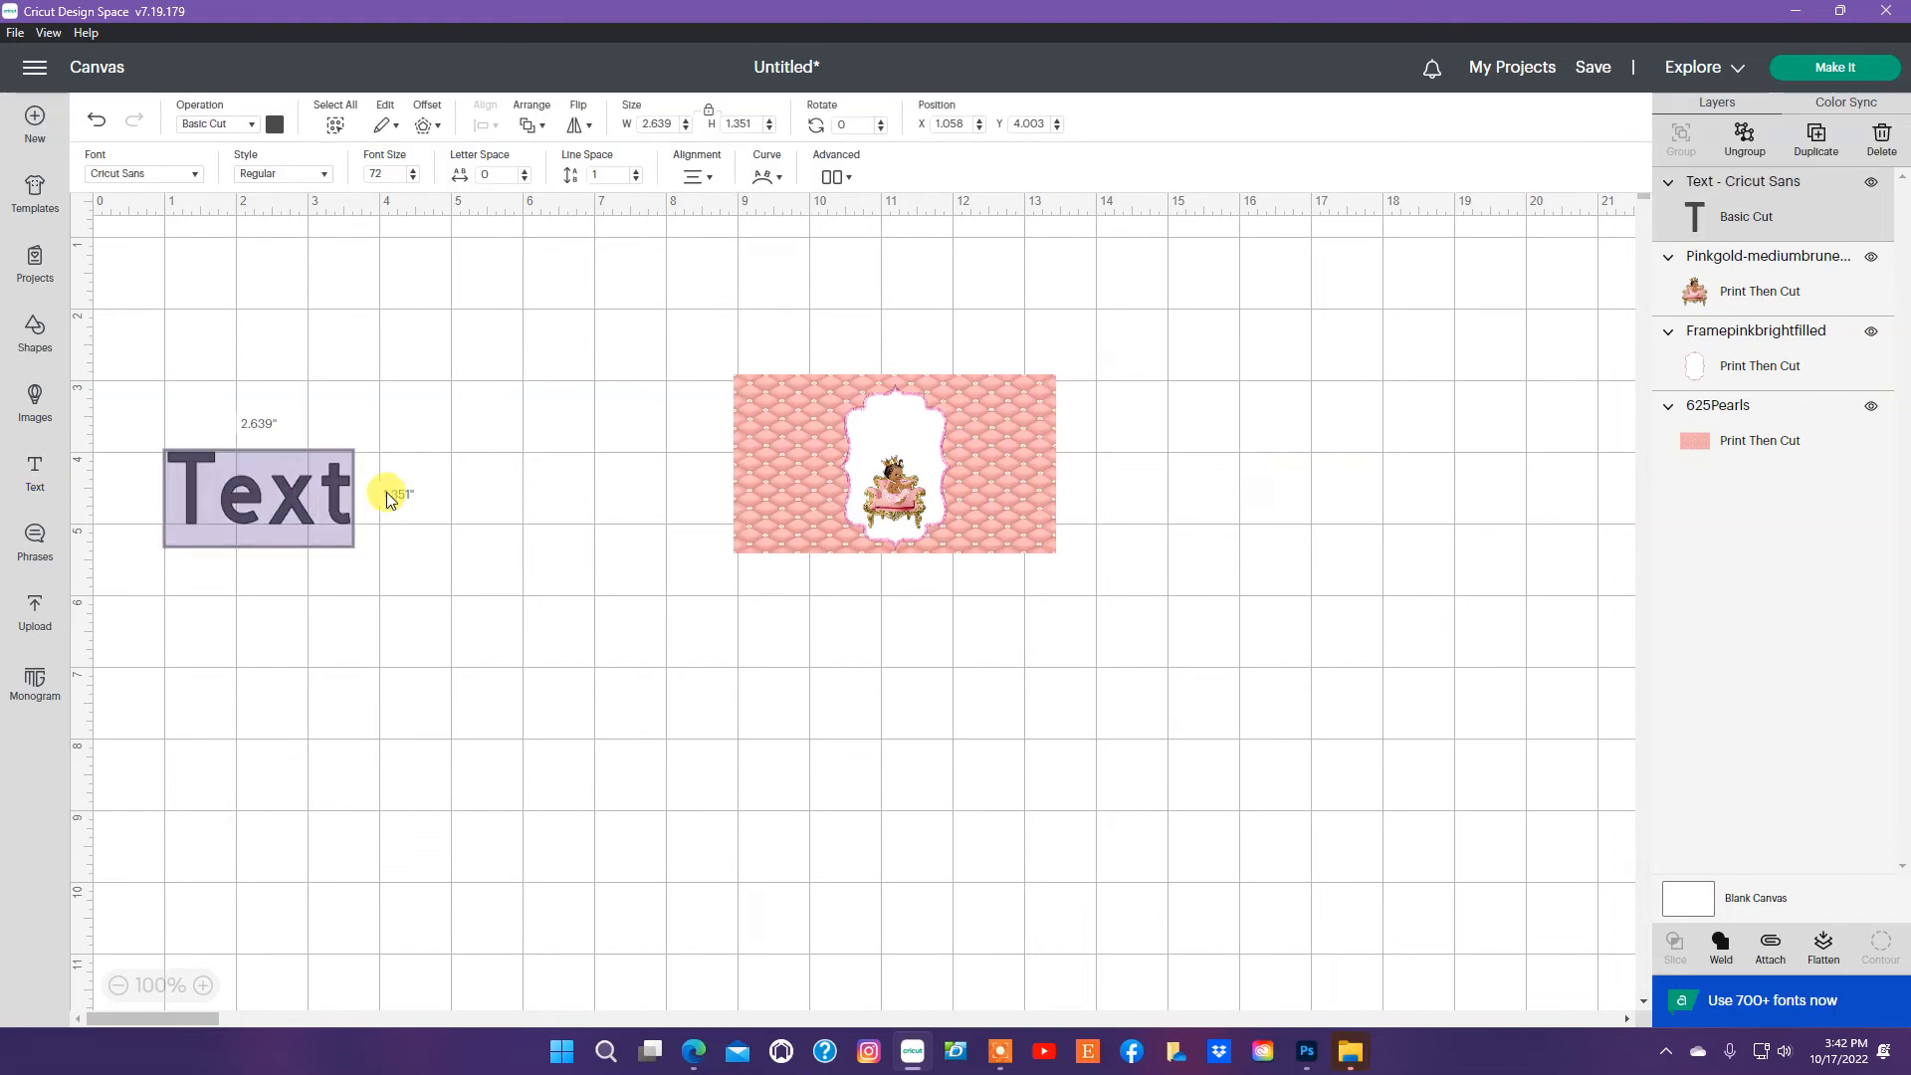
type("Diao")
key("BackSpace")
type("mo")
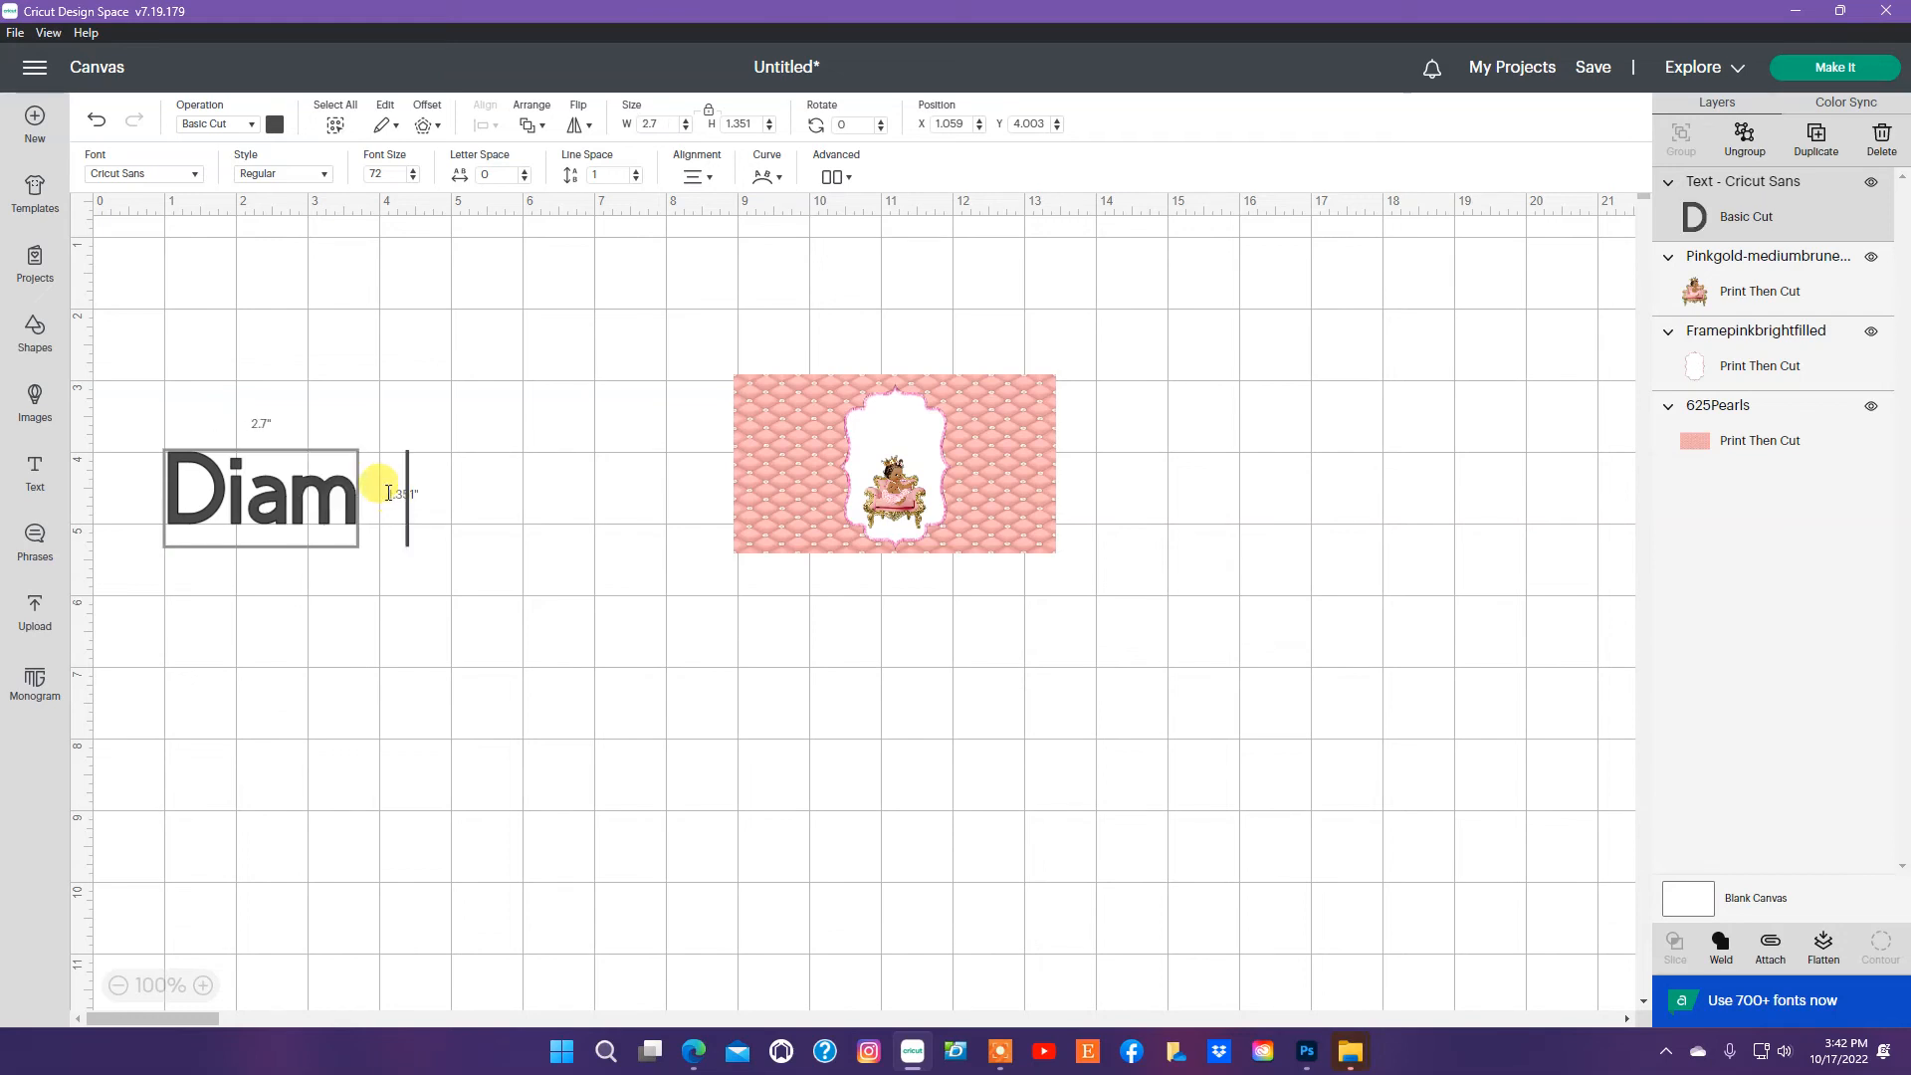
type("nds")
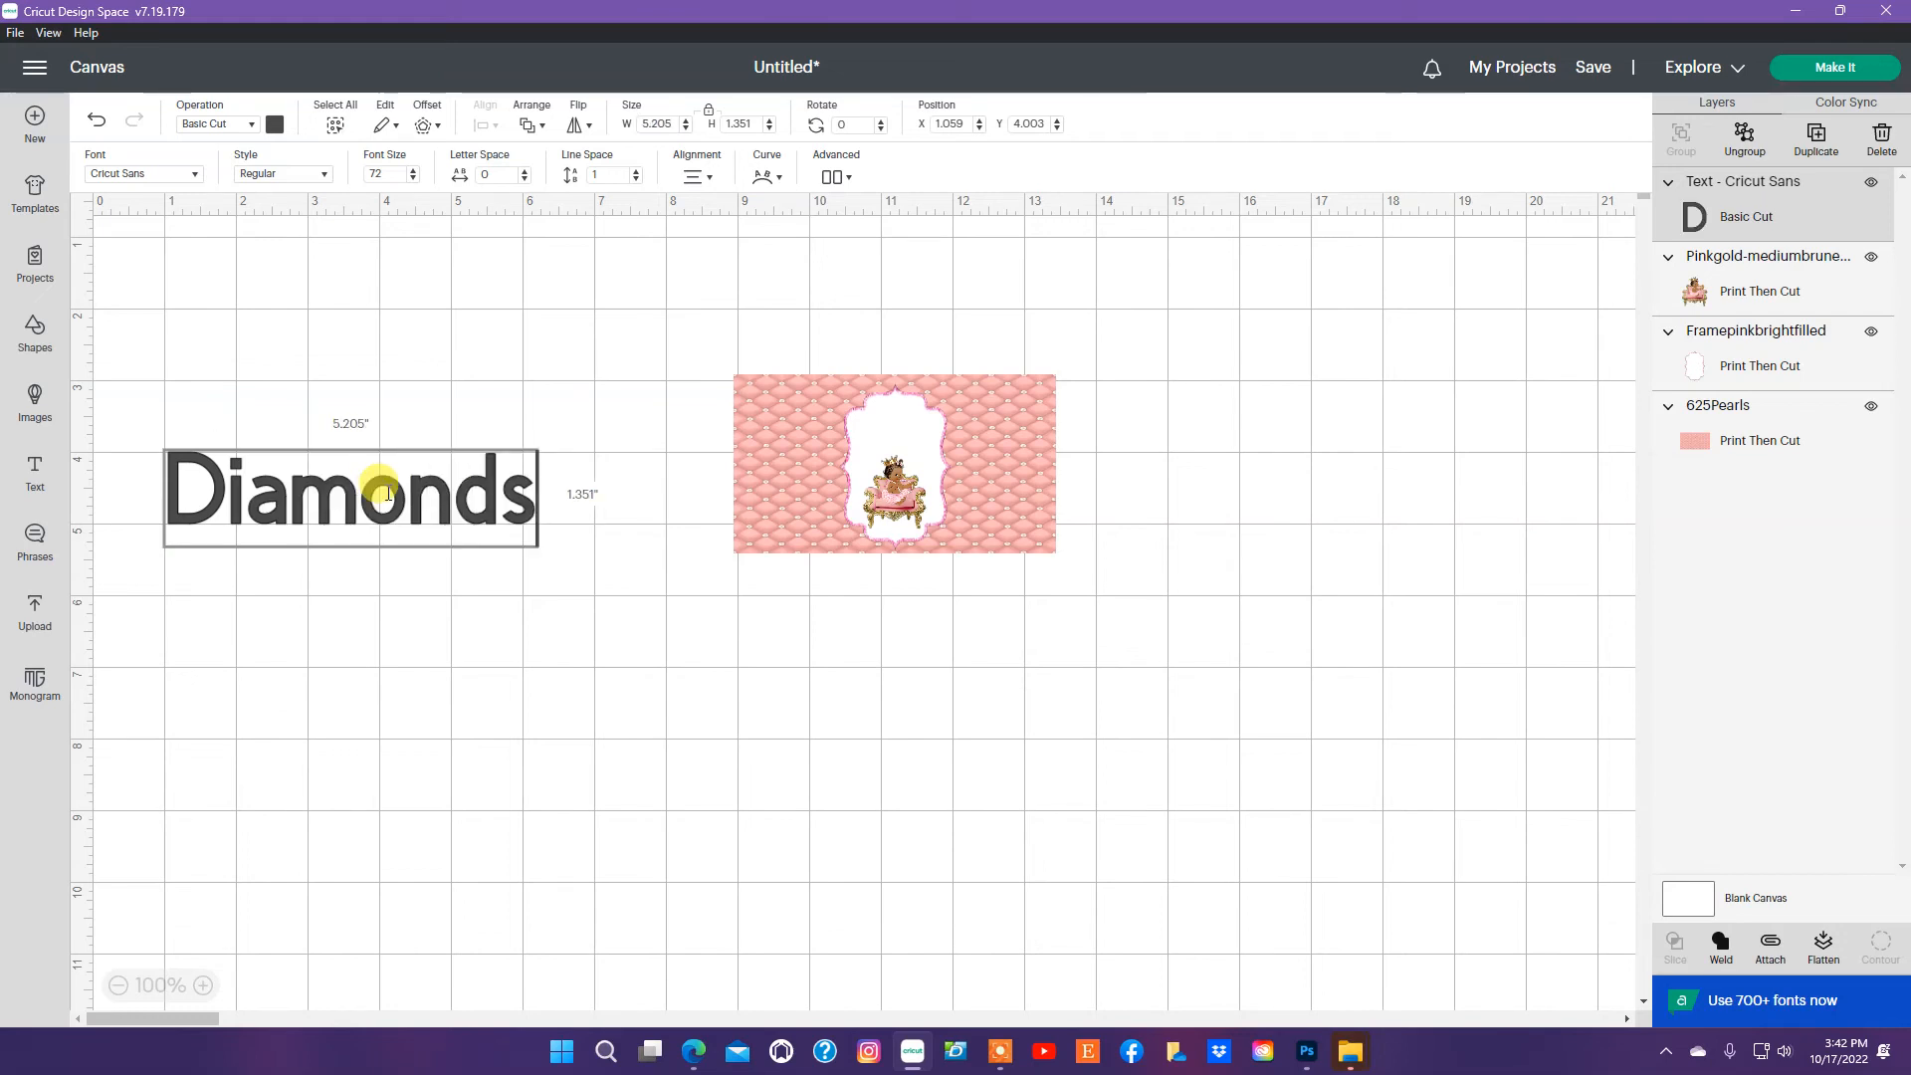
key("BackSpace")
type("'s")
key("Return")
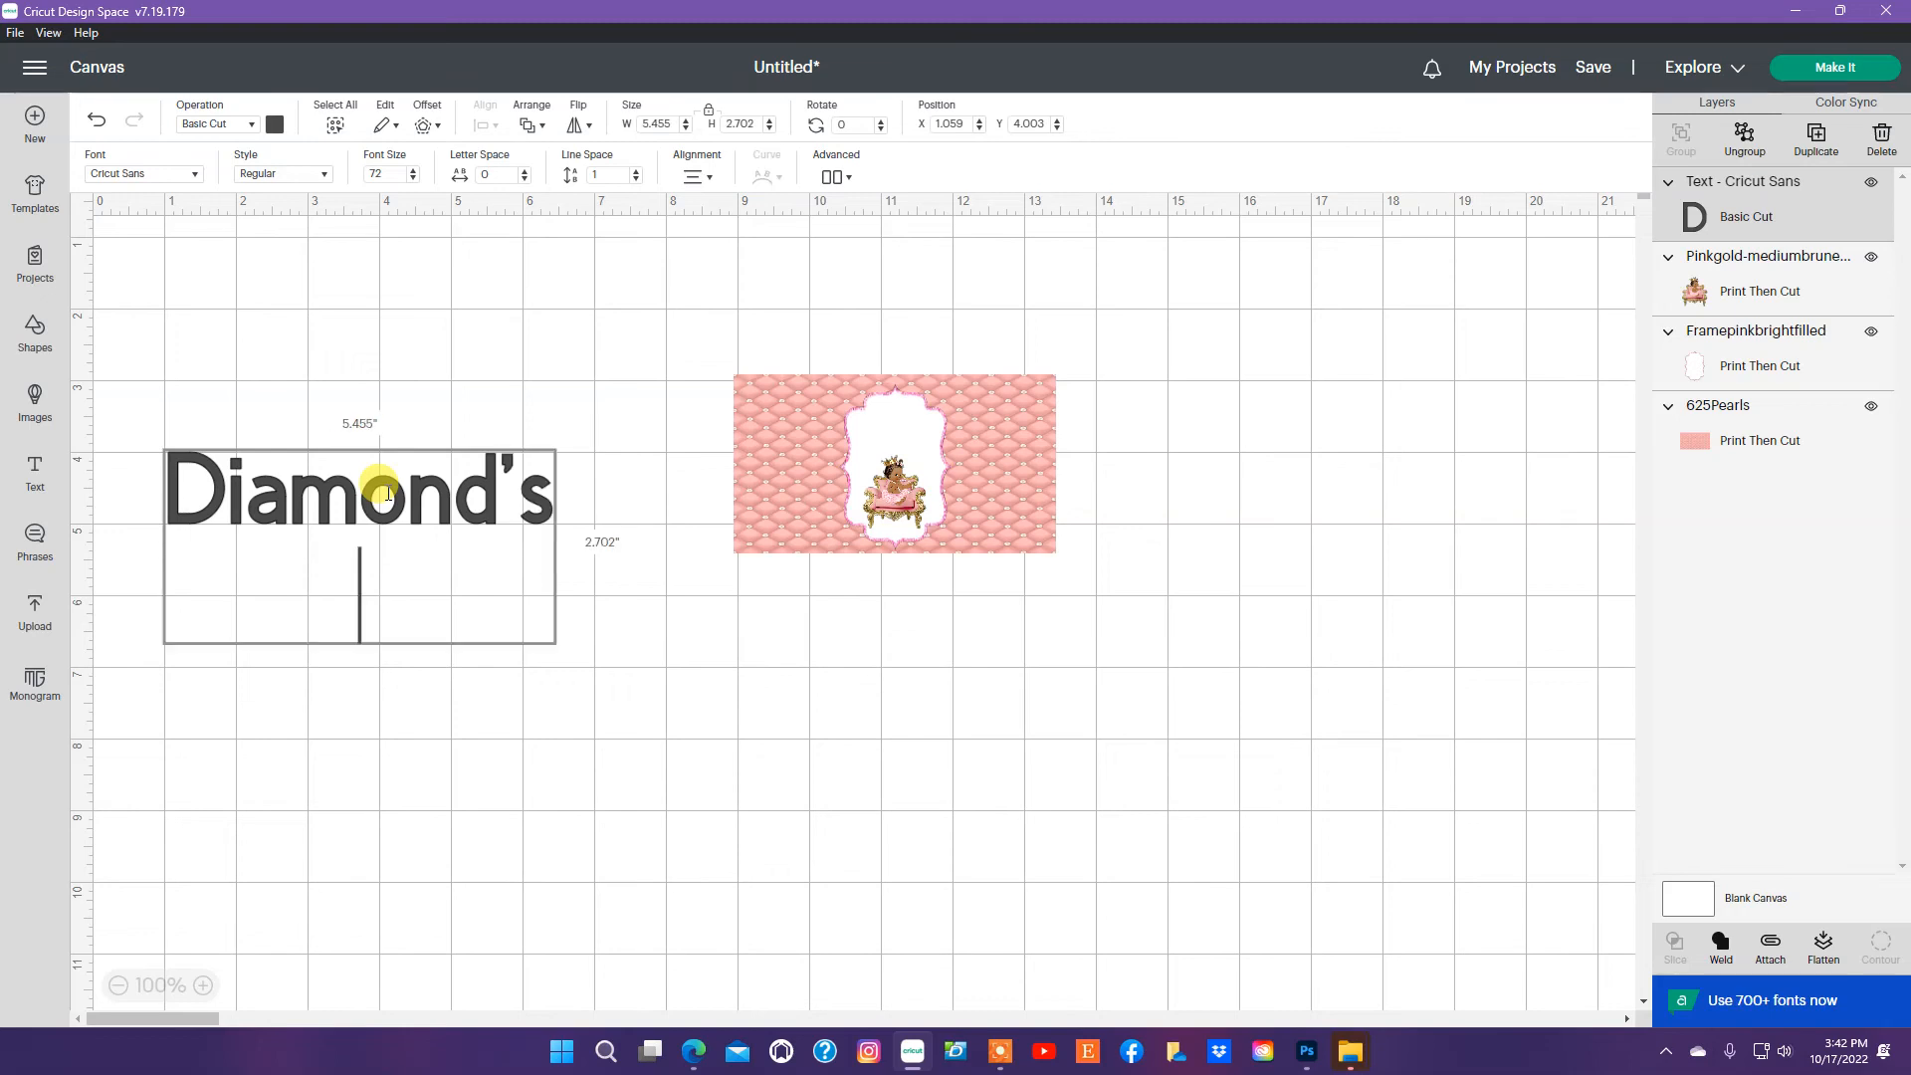
type("Baby")
key("Return")
type("Sh ower")
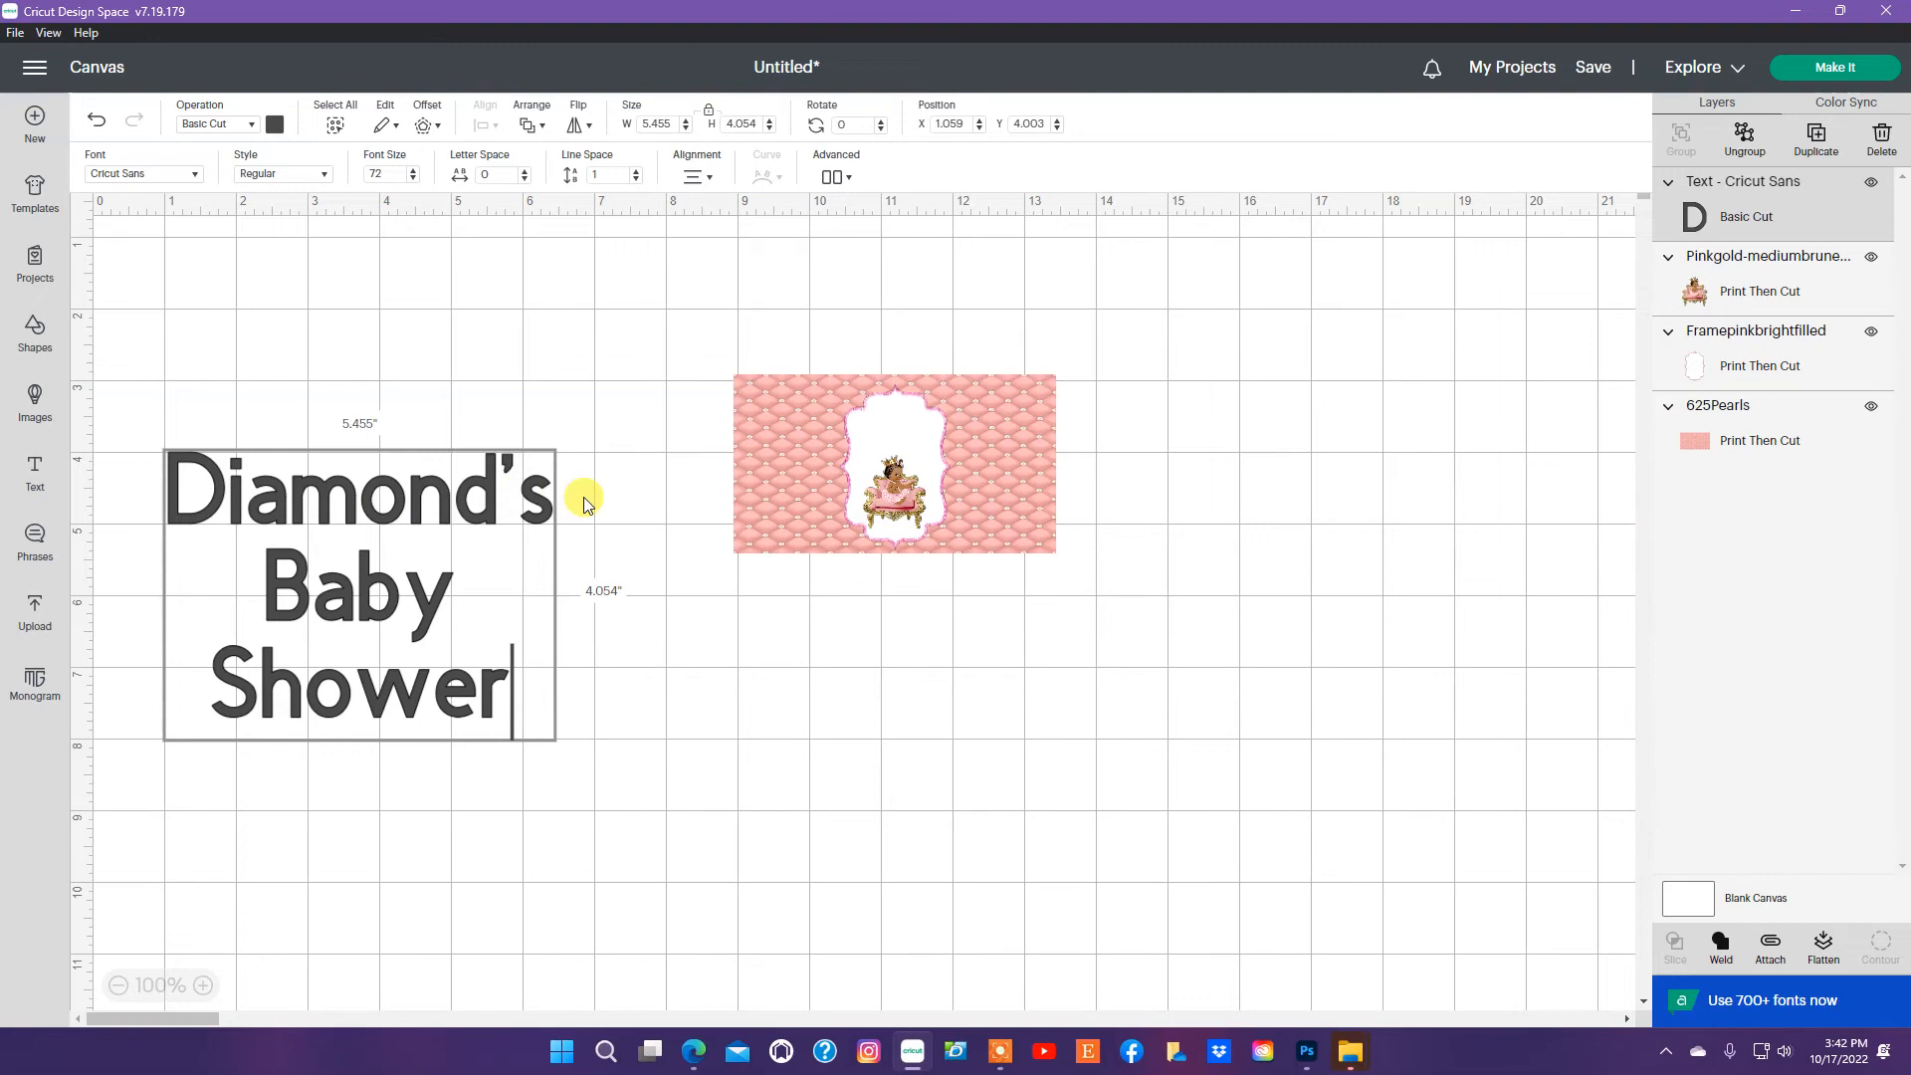
left_click(623, 459)
- Shrink the baby shower text to about 0.84 by 0.58 inches and centre it above the baby inside the frame
left_click_drag(551, 447, 221, 691)
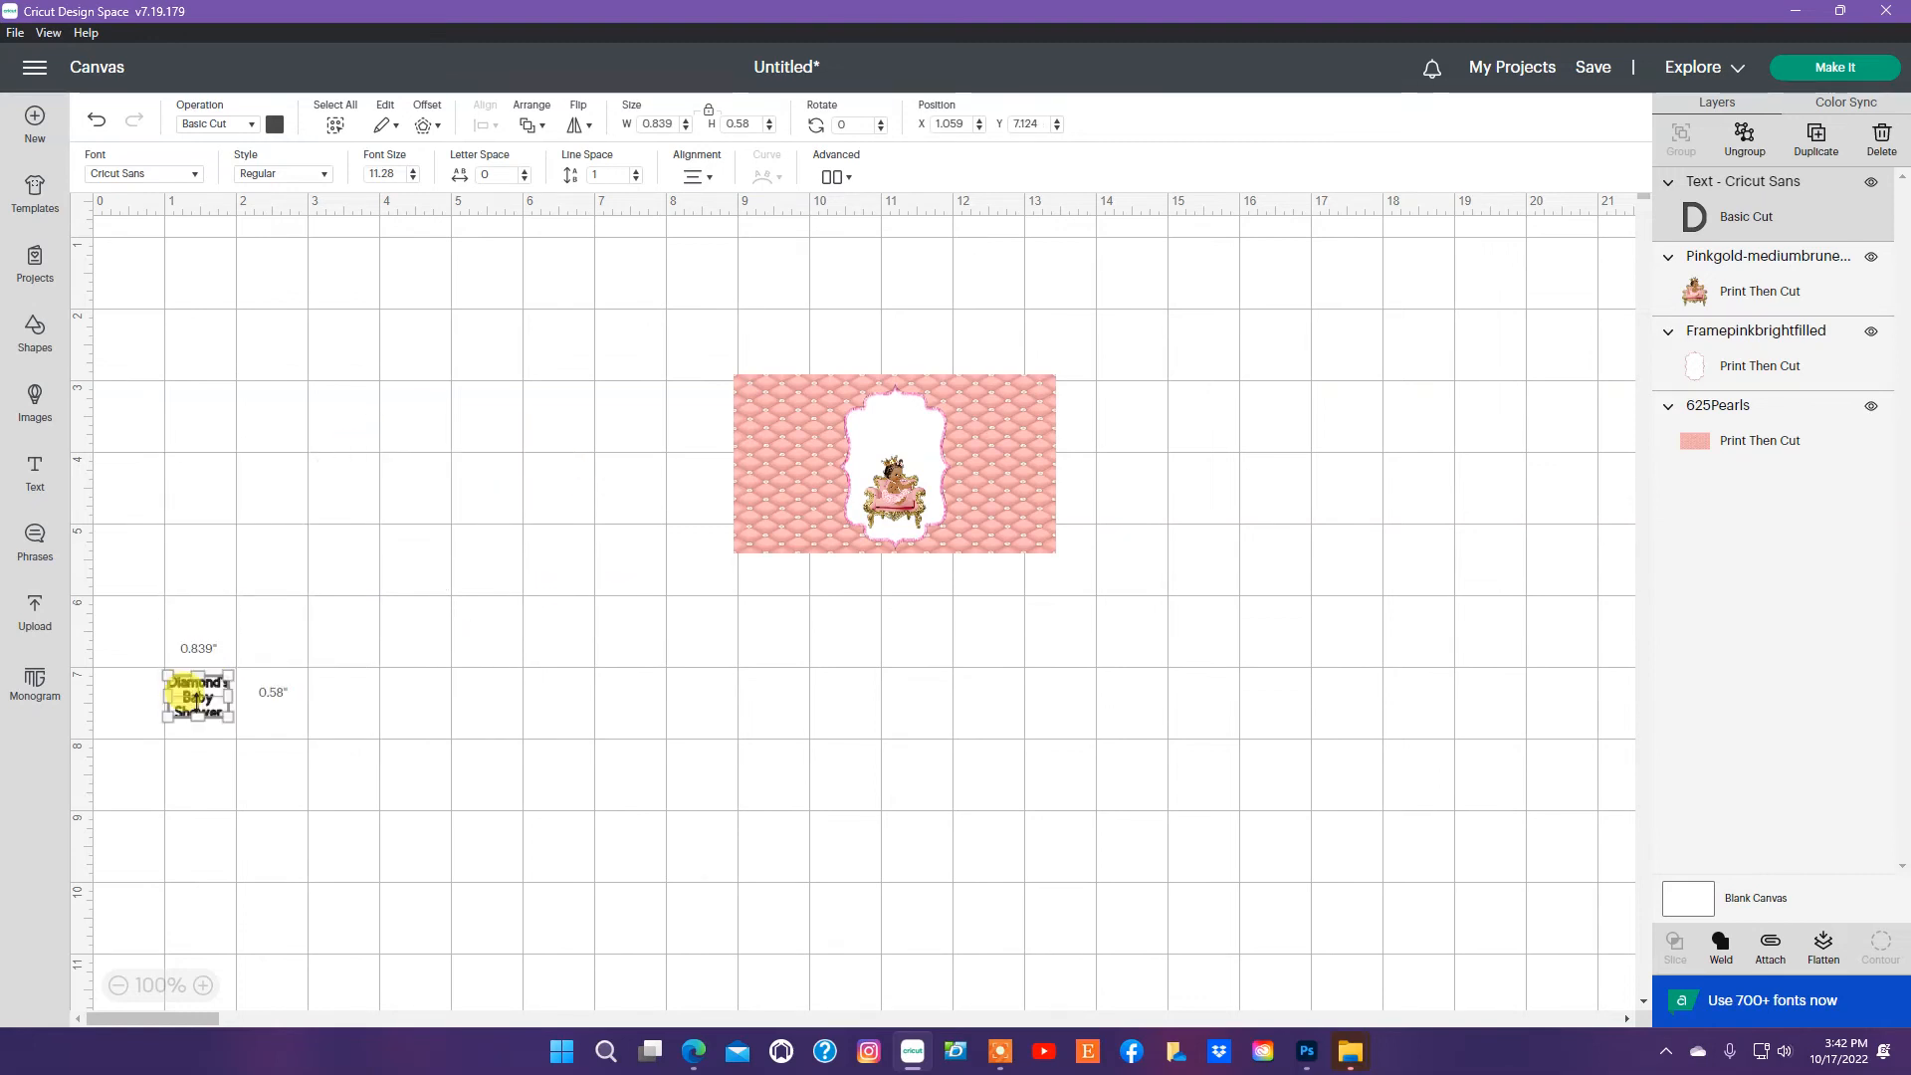
left_click(405, 610)
left_click_drag(205, 699, 893, 432)
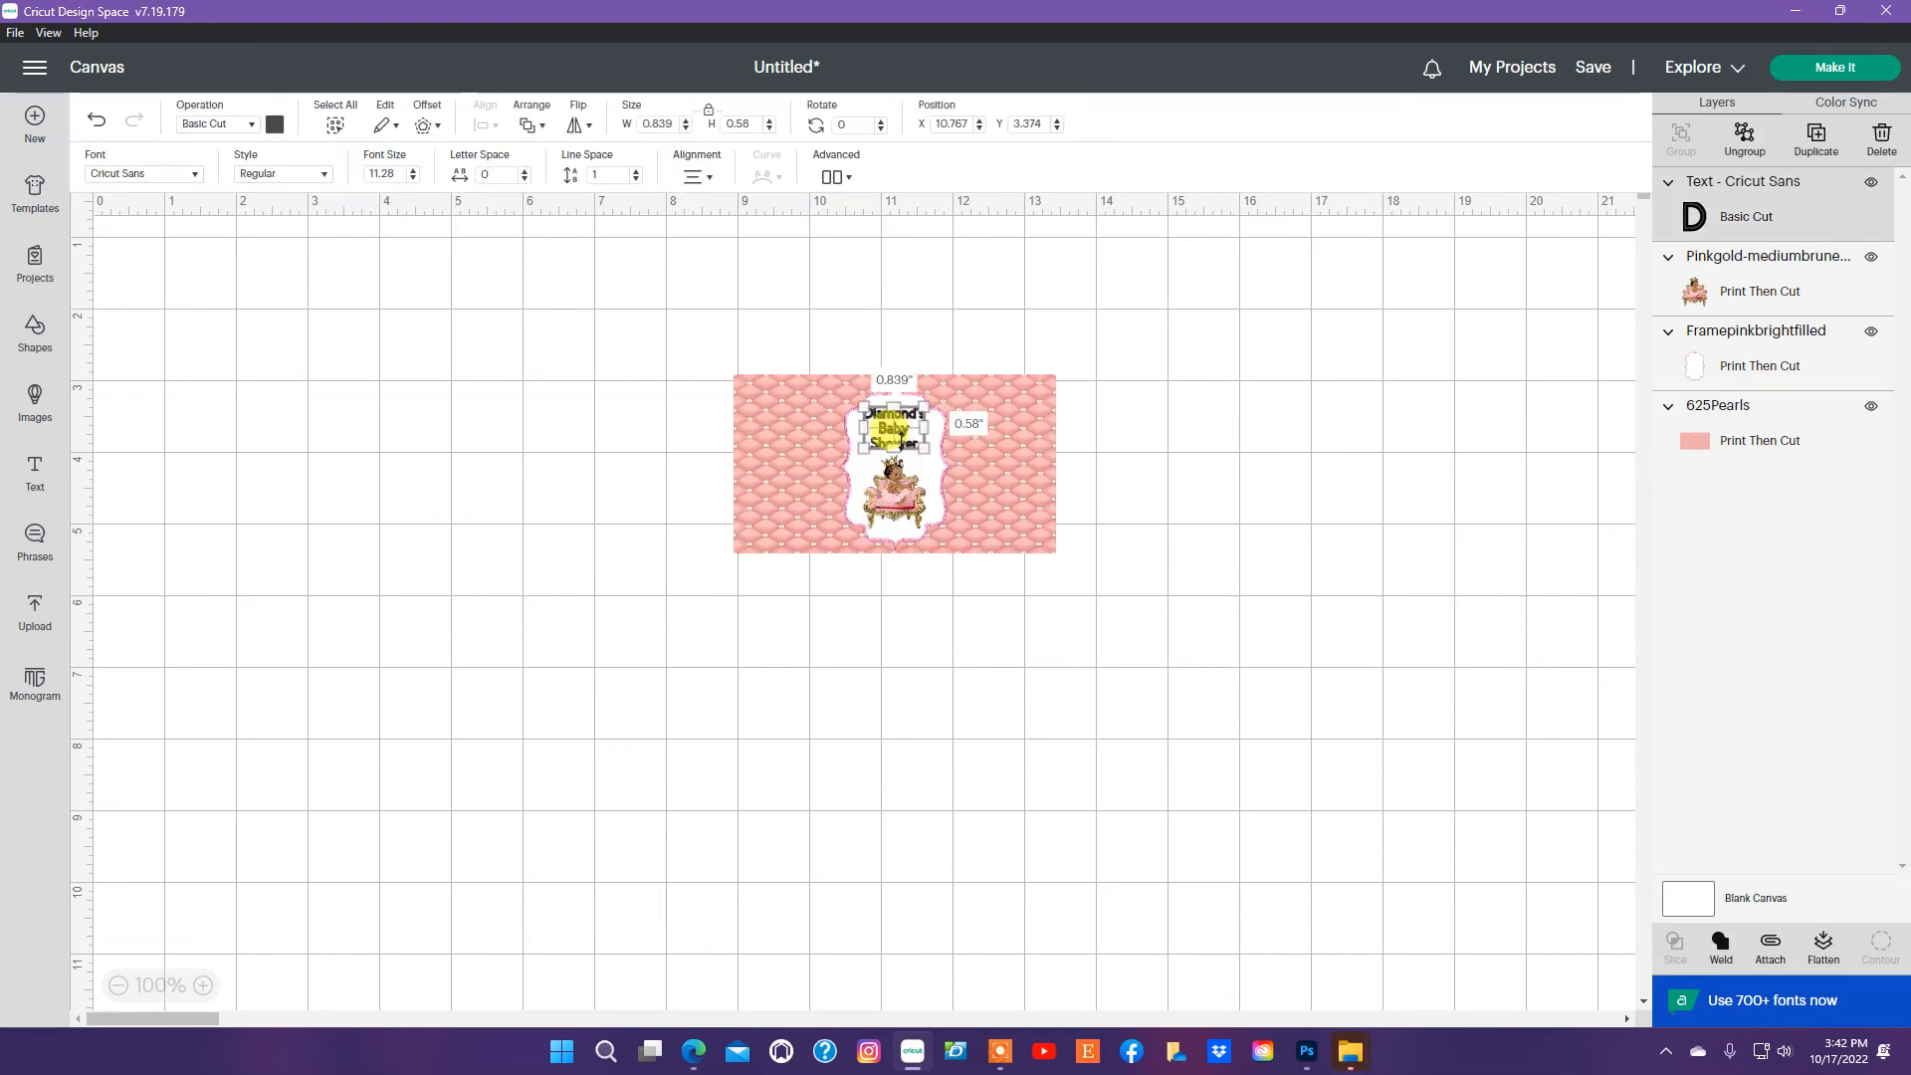
left_click(549, 344)
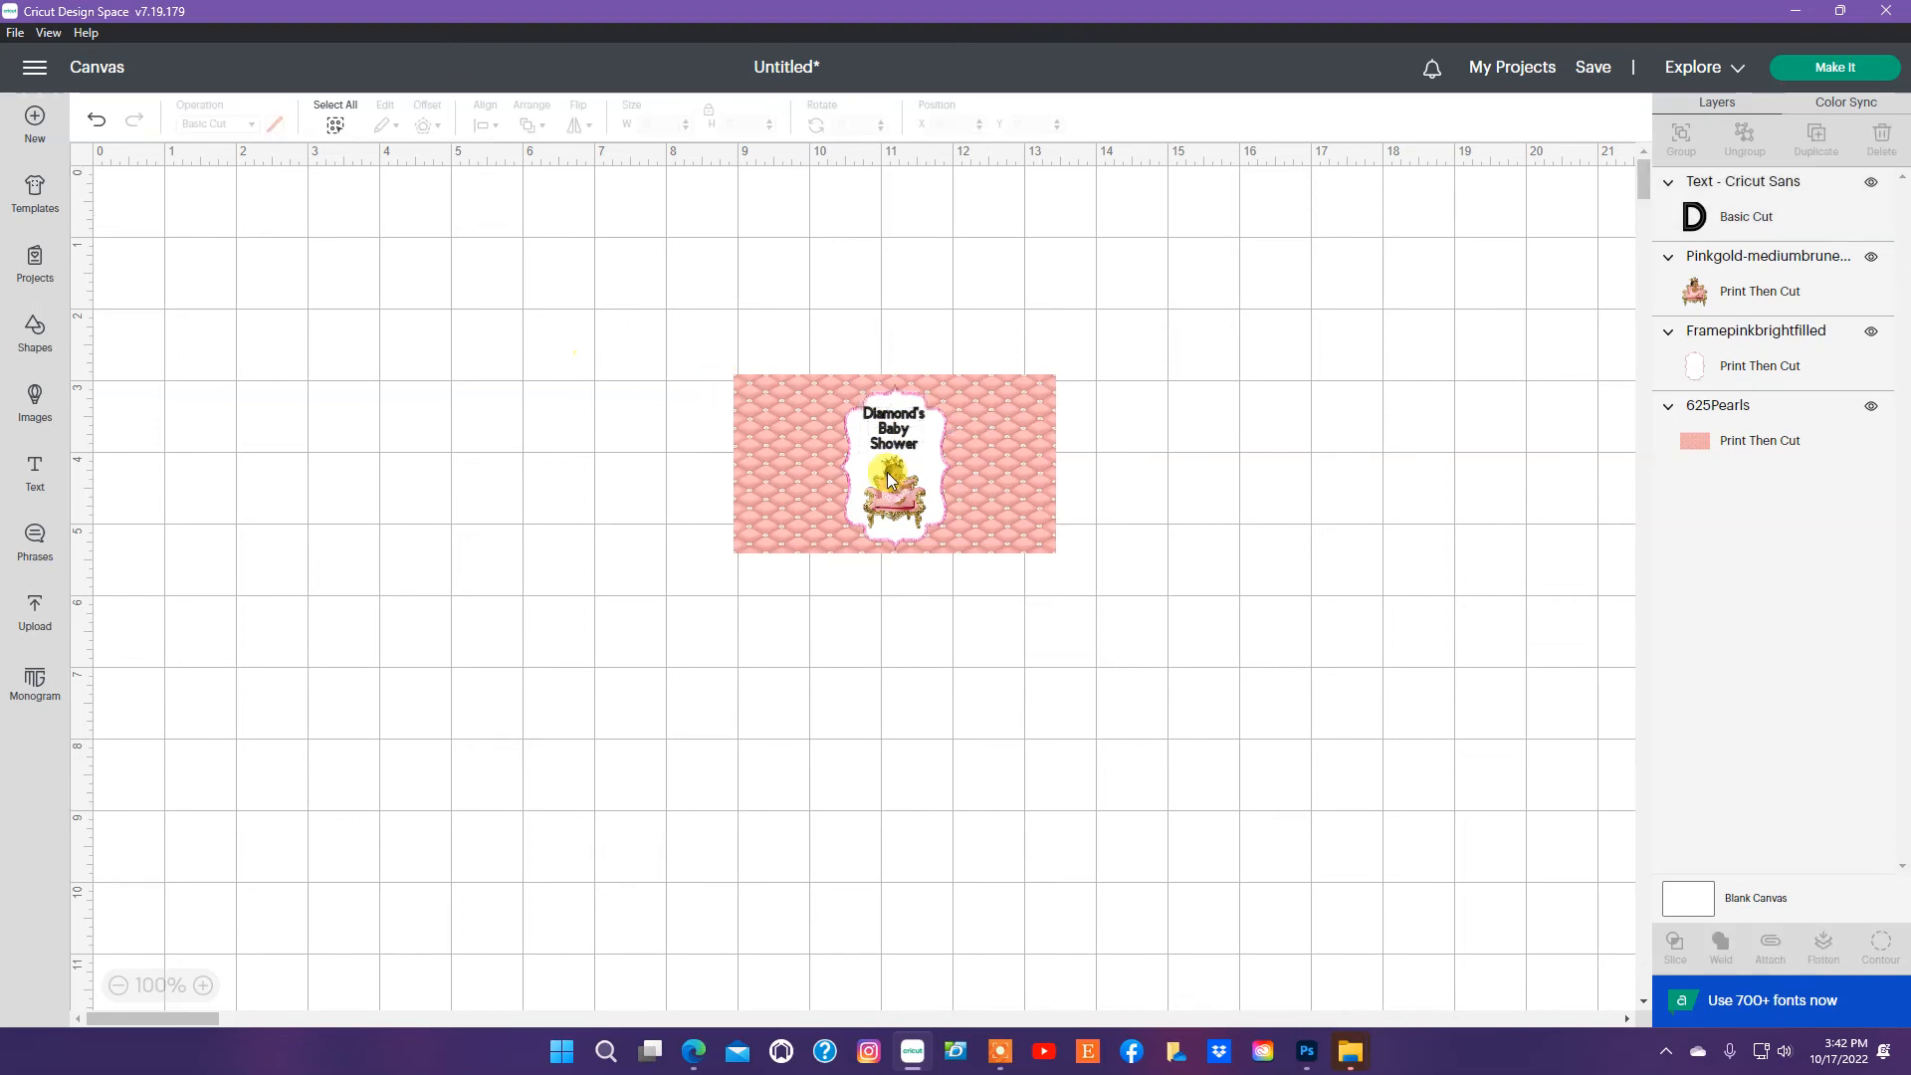
left_click_drag(898, 436, 899, 434)
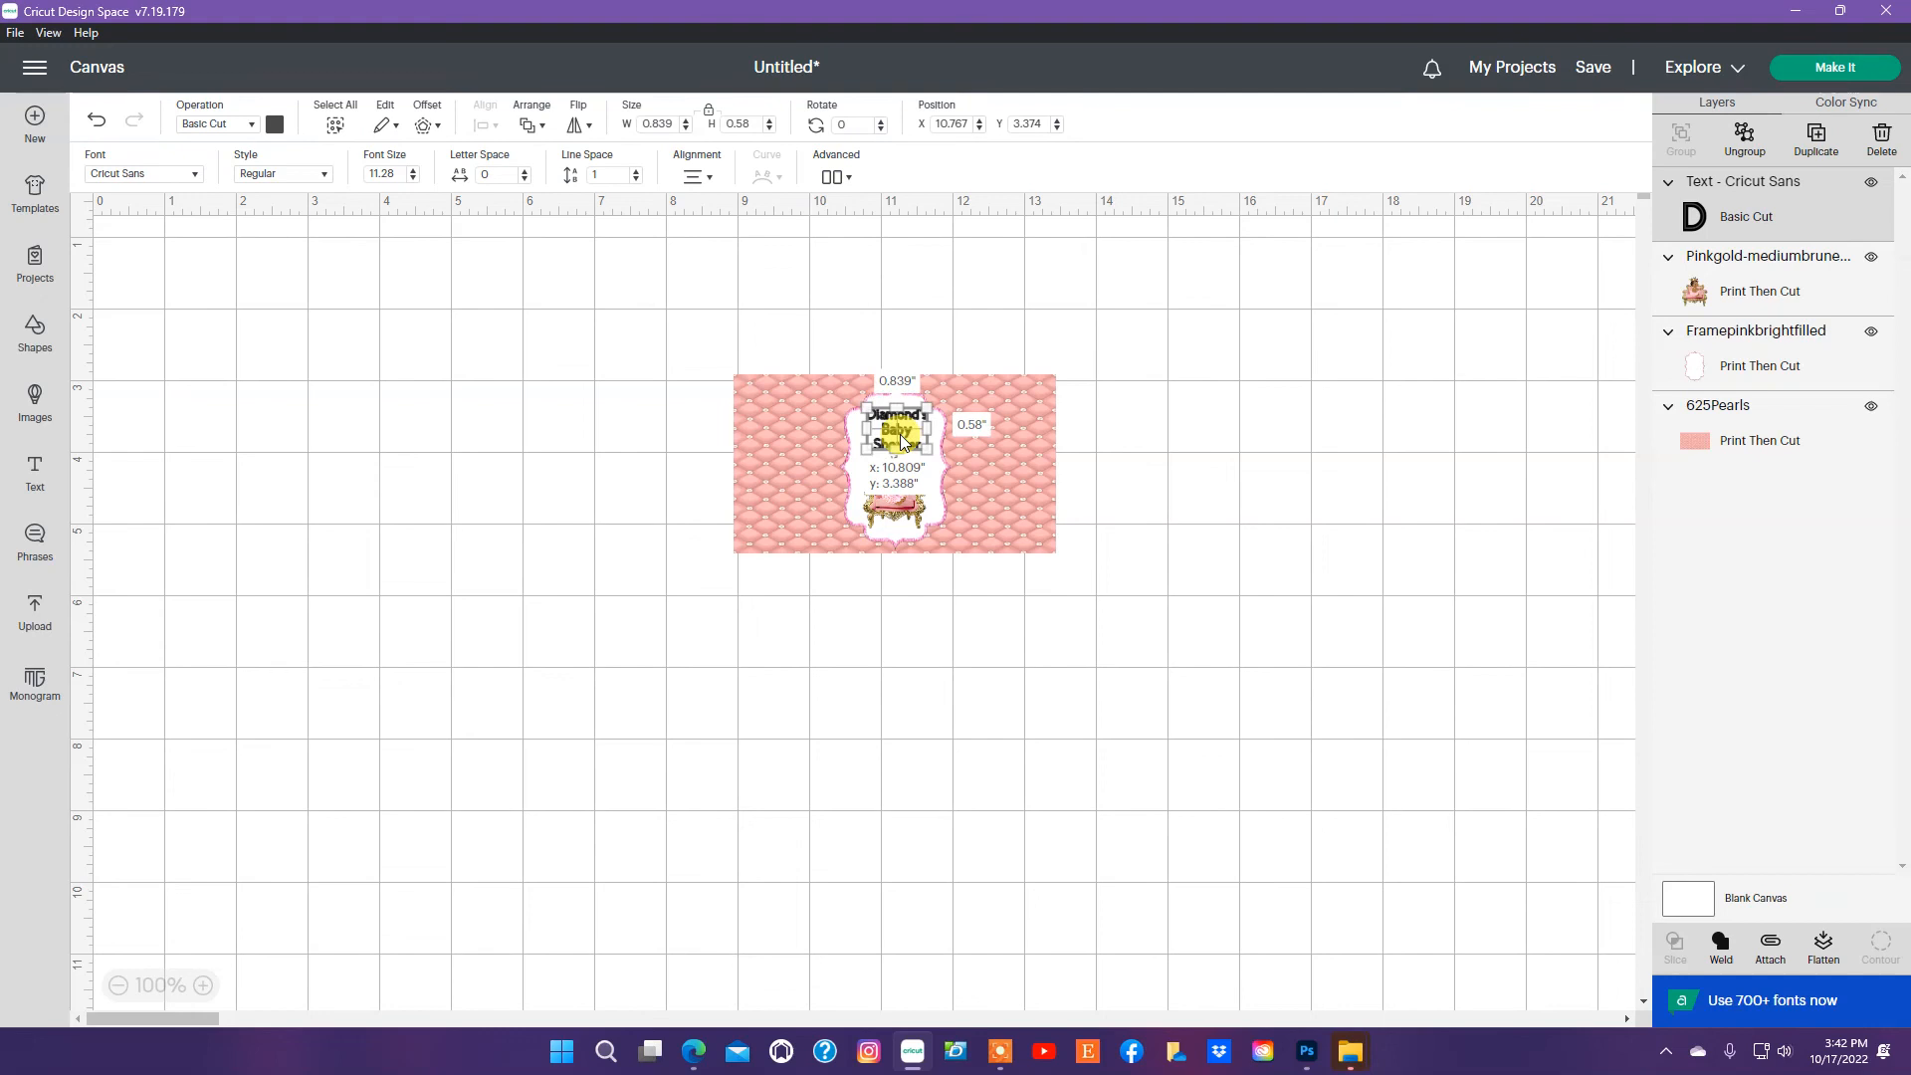
left_click(1160, 455)
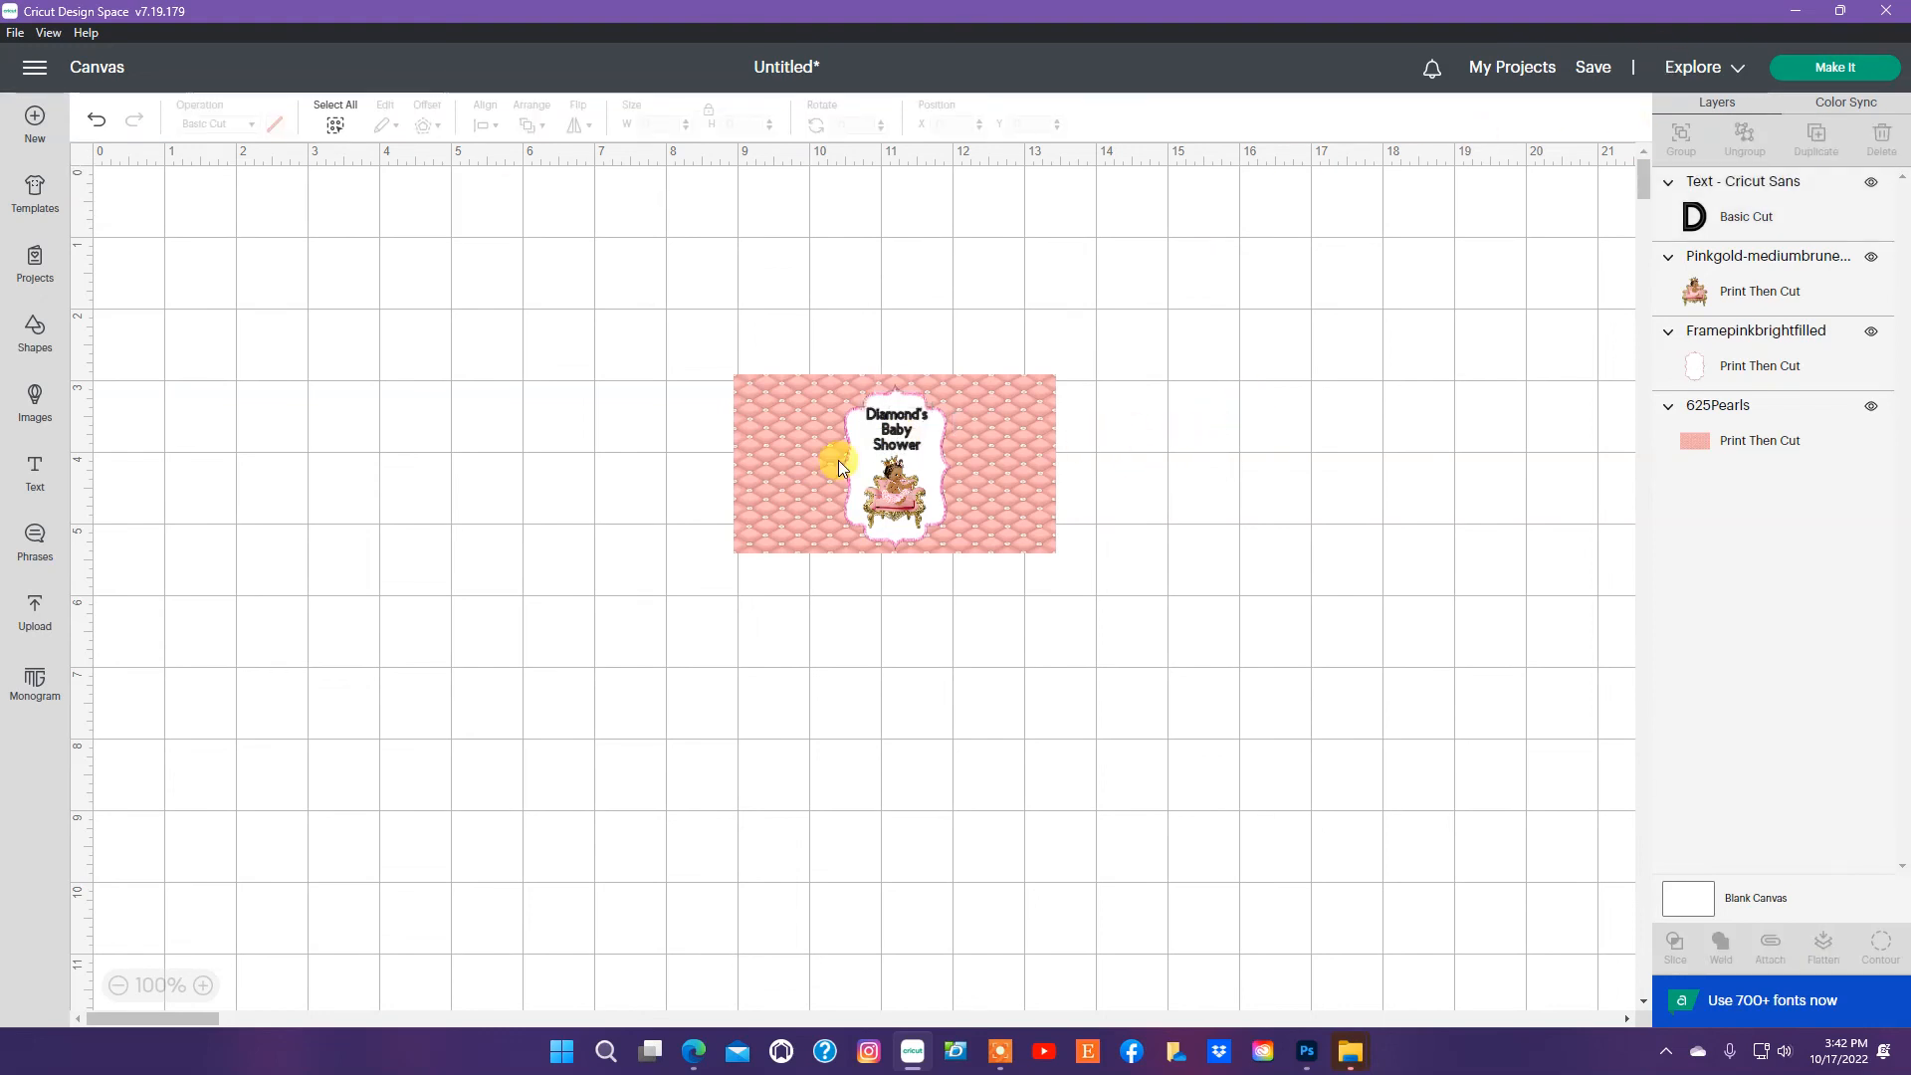
- Set the text's operation to Print Then Cut and colour it light salmon pink
left_click(896, 444)
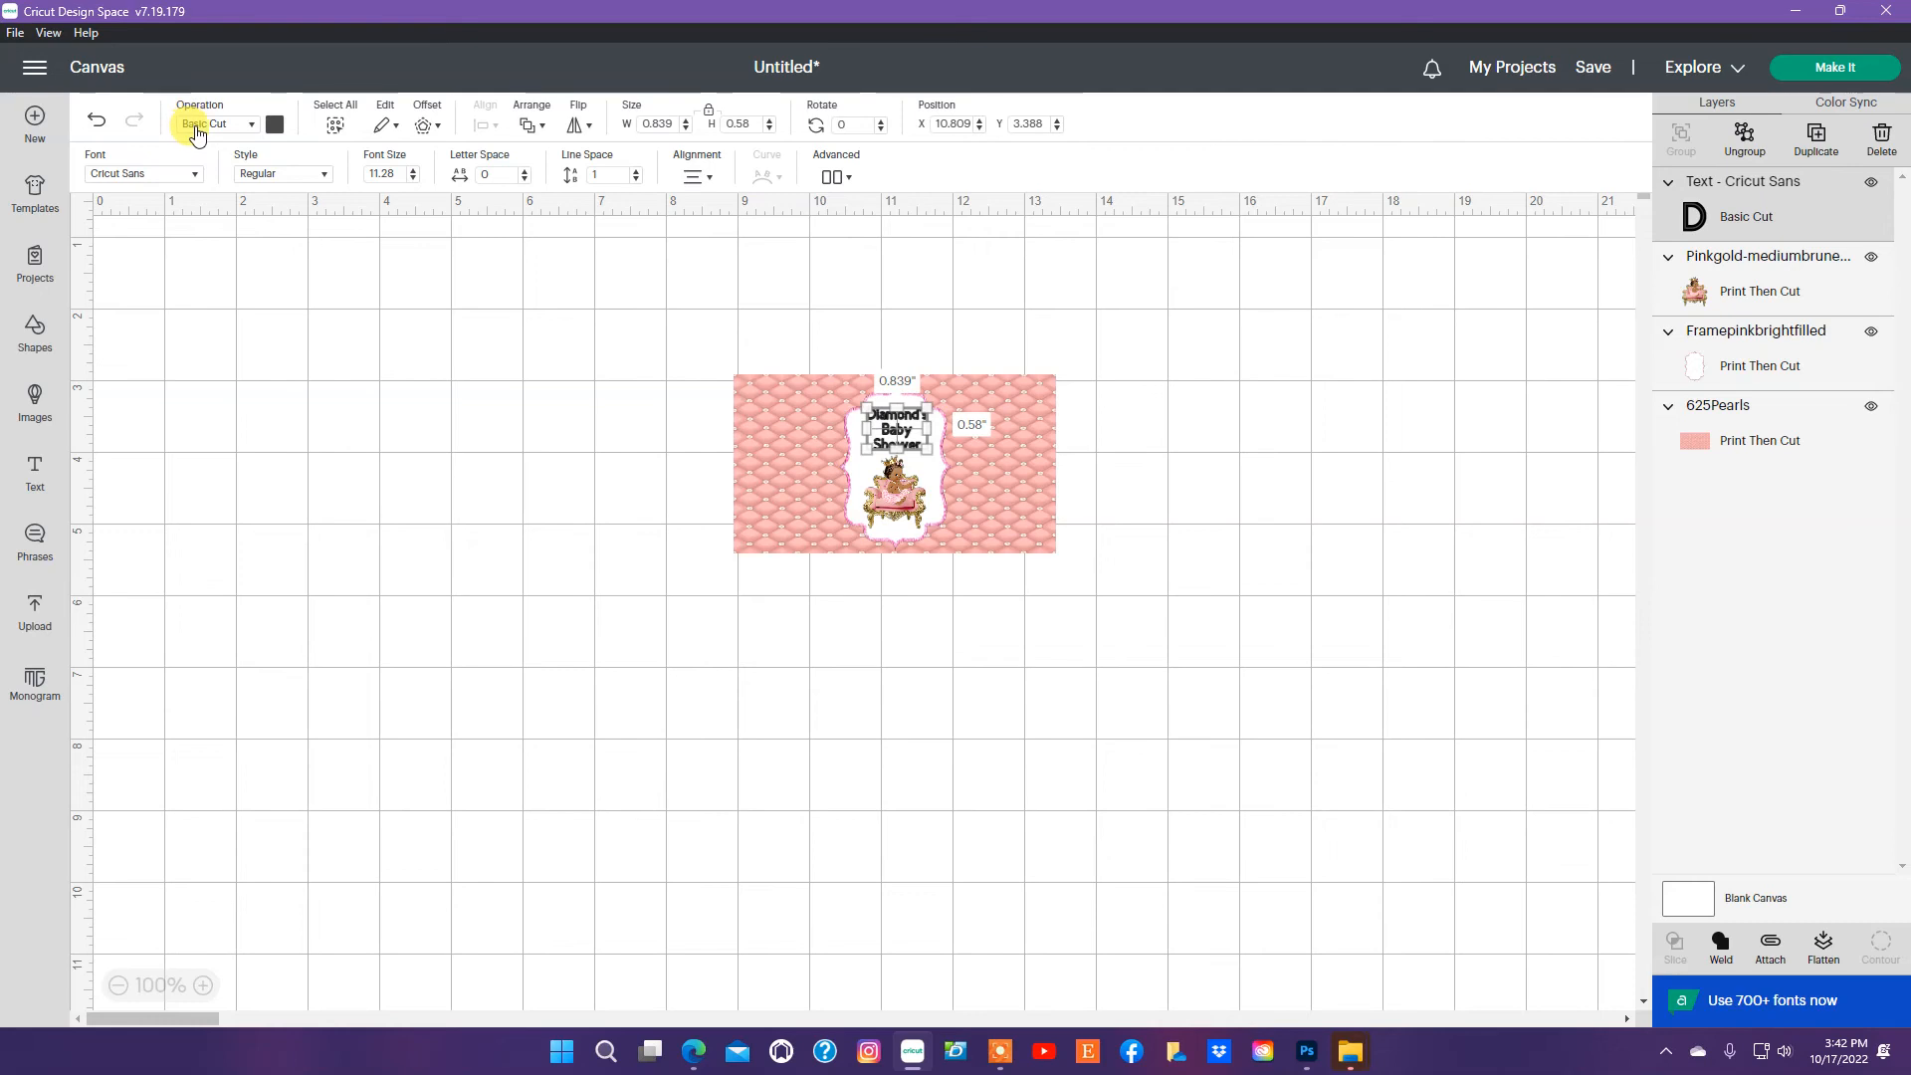
left_click(254, 127)
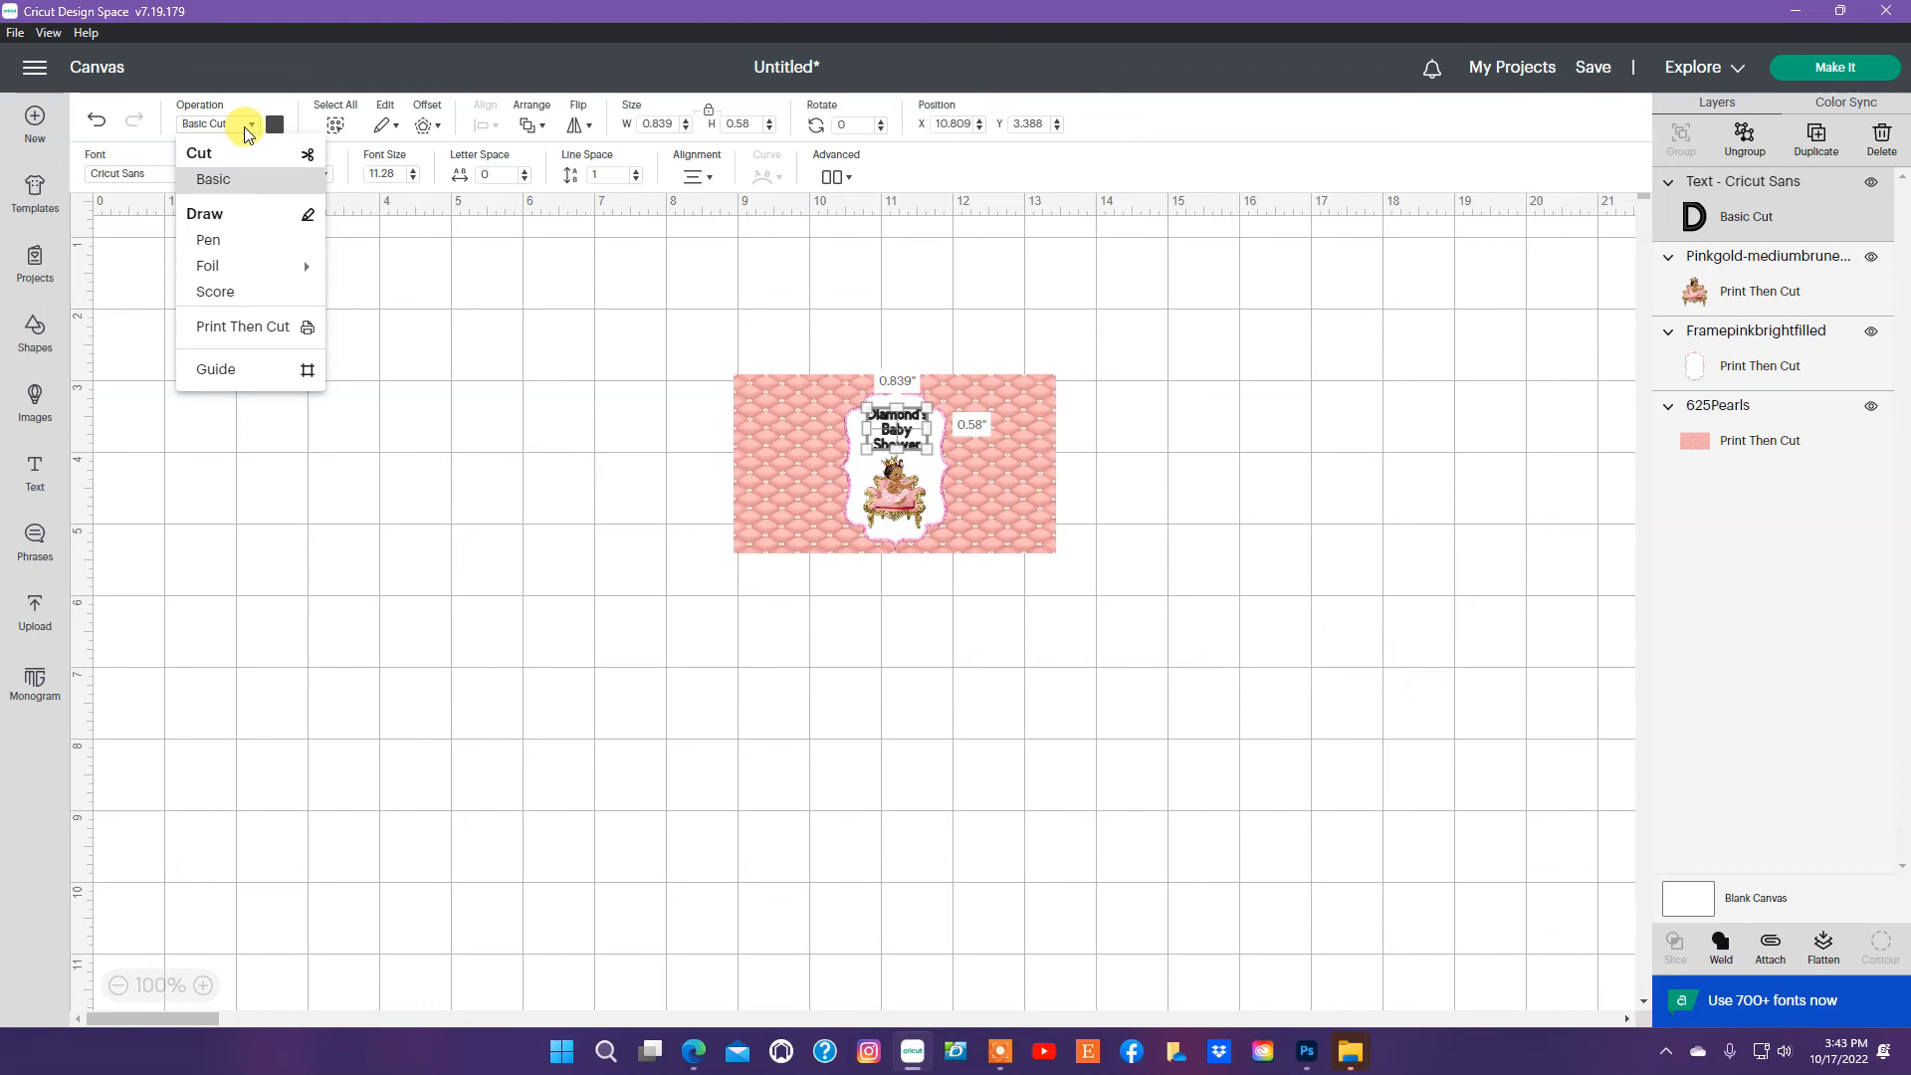
left_click(258, 326)
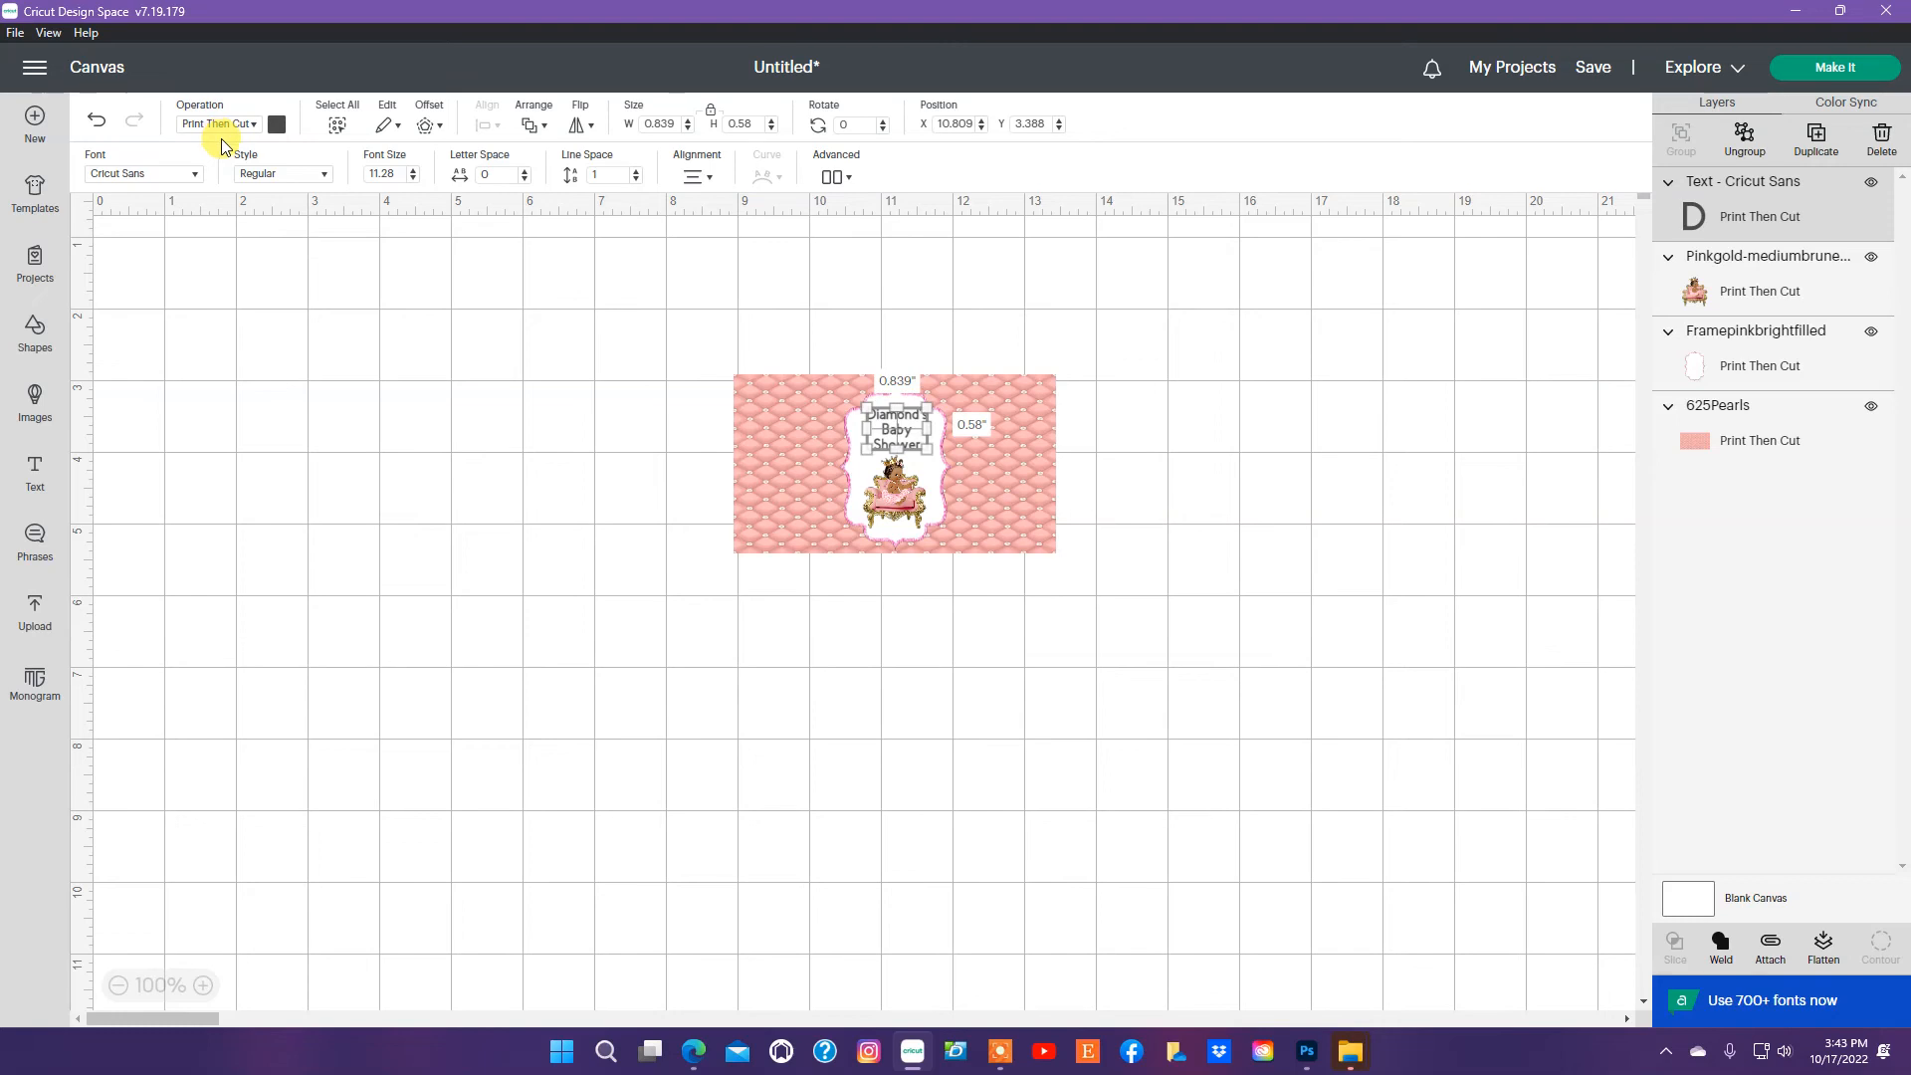
left_click(277, 125)
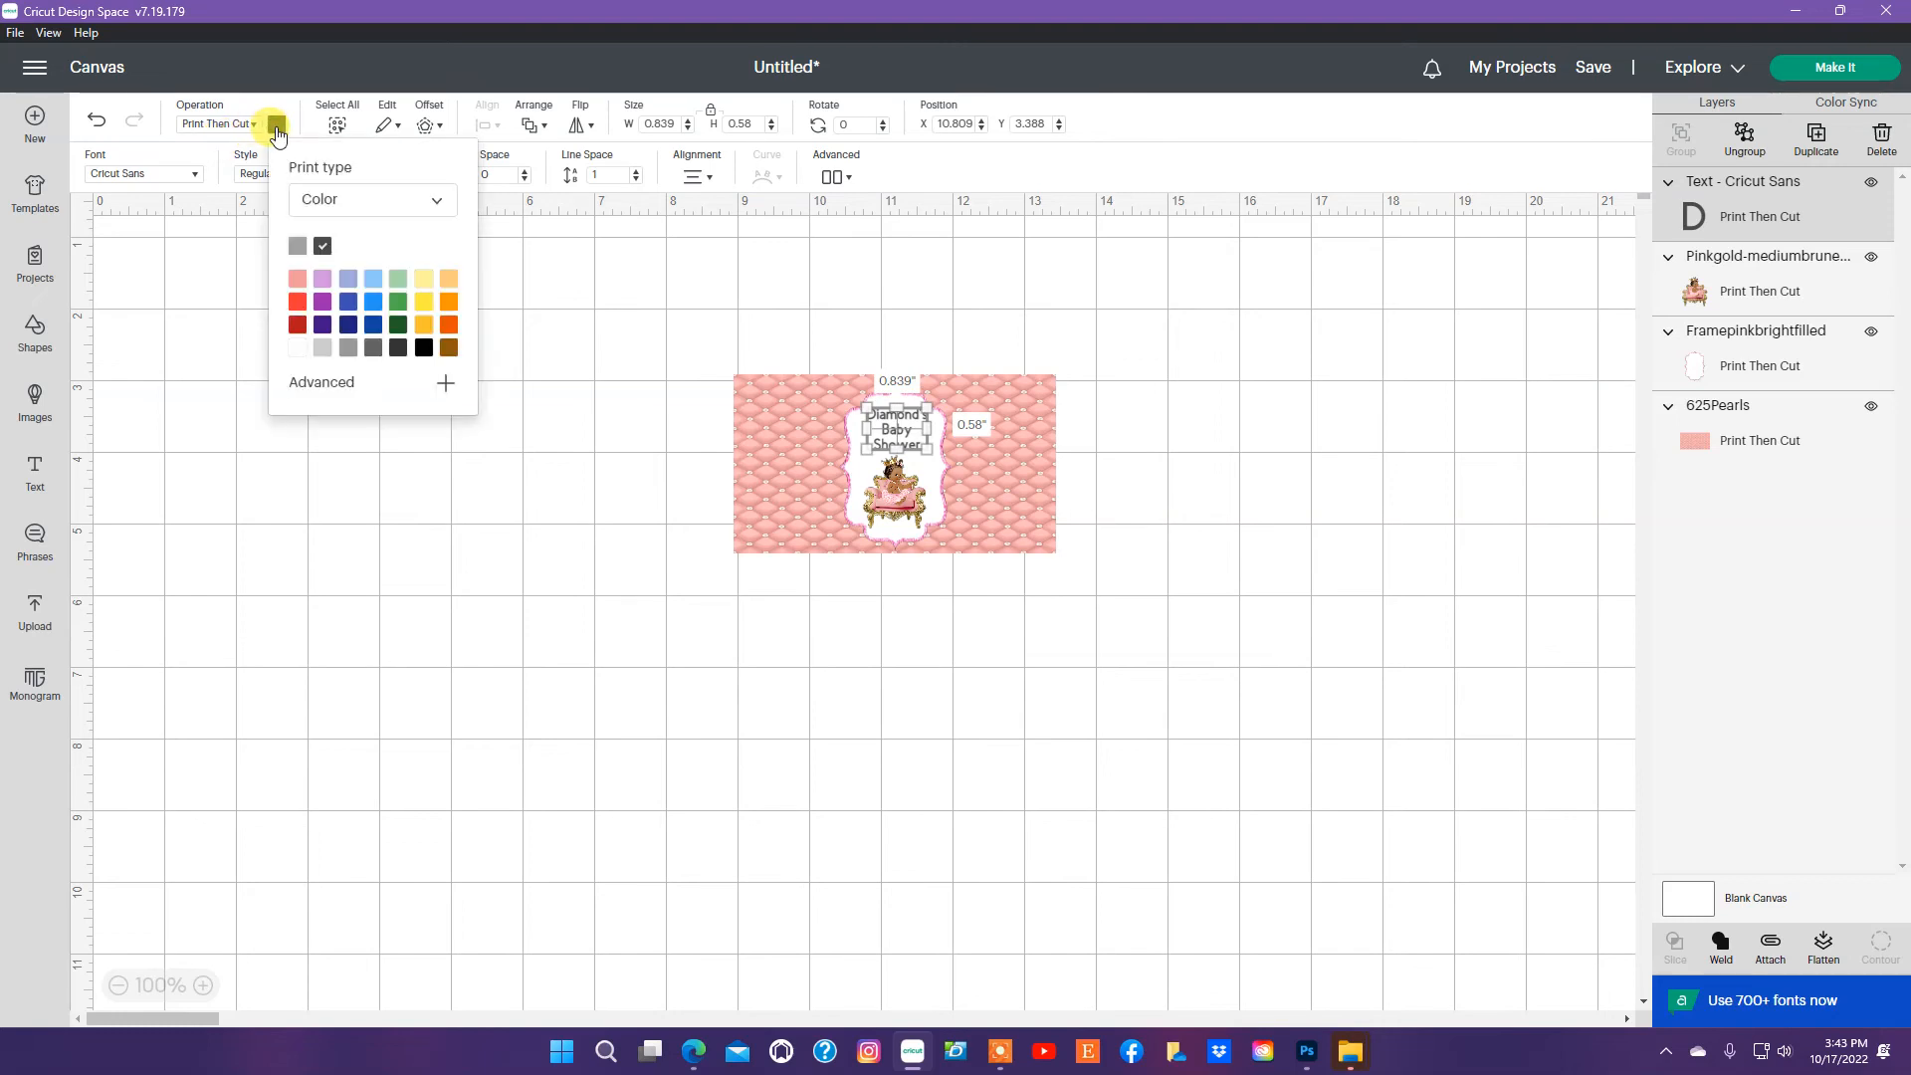
left_click(296, 279)
left_click(1167, 404)
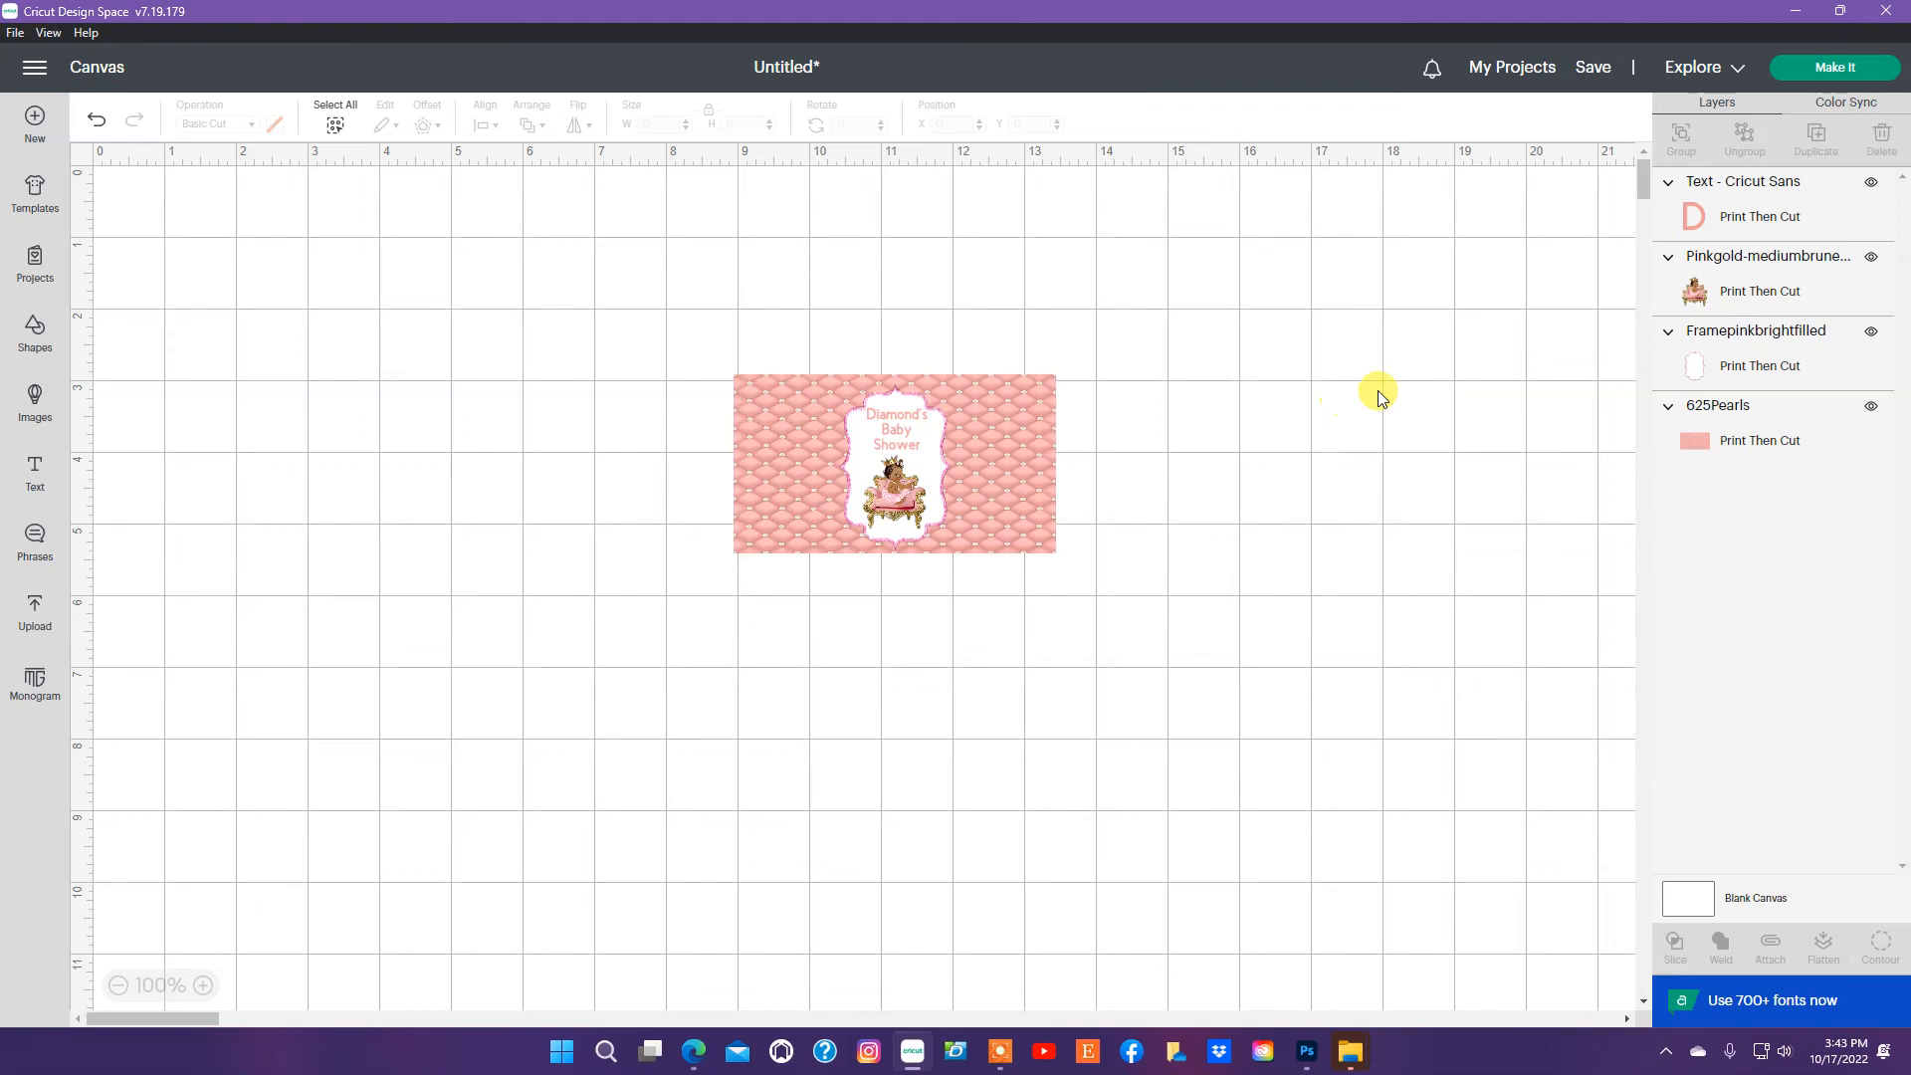
- Preview how the unflattened design is laid out on the cutting mat, and return to the canvas
left_click(1836, 68)
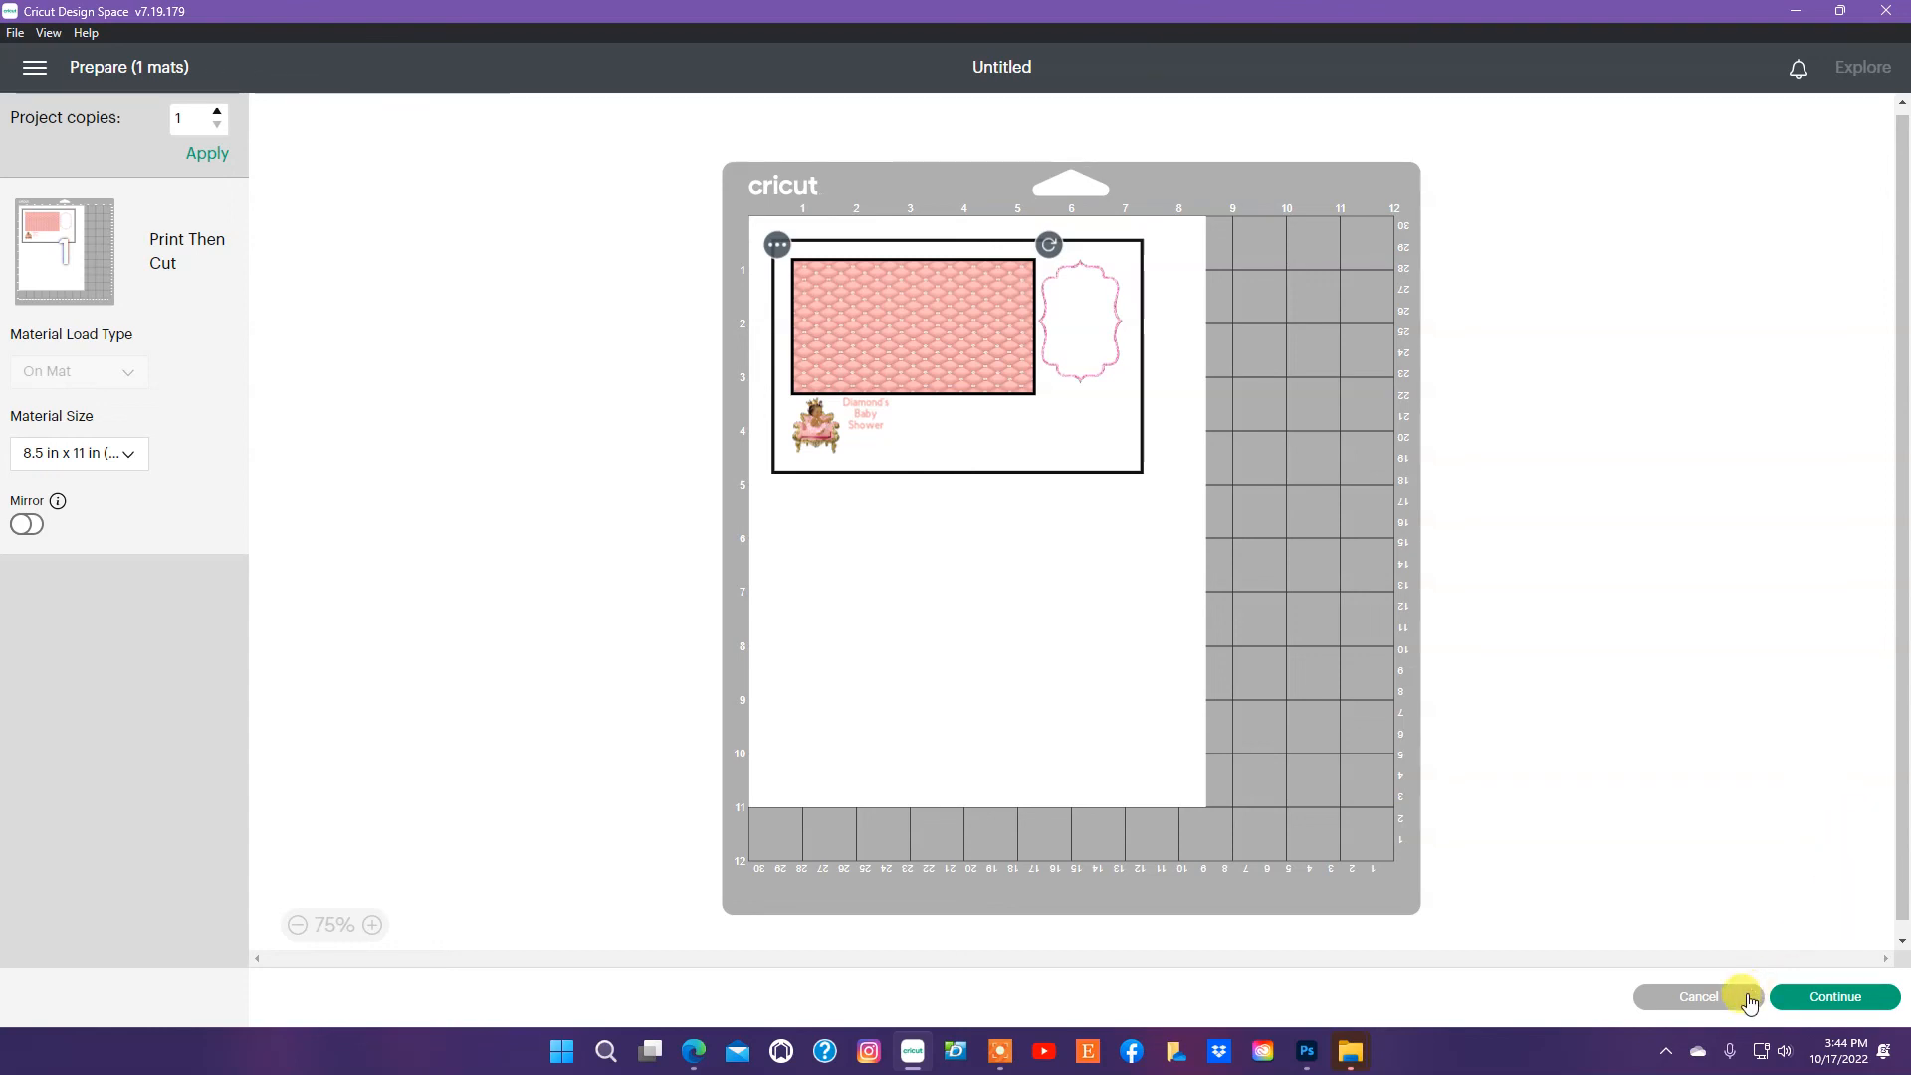
left_click(1699, 999)
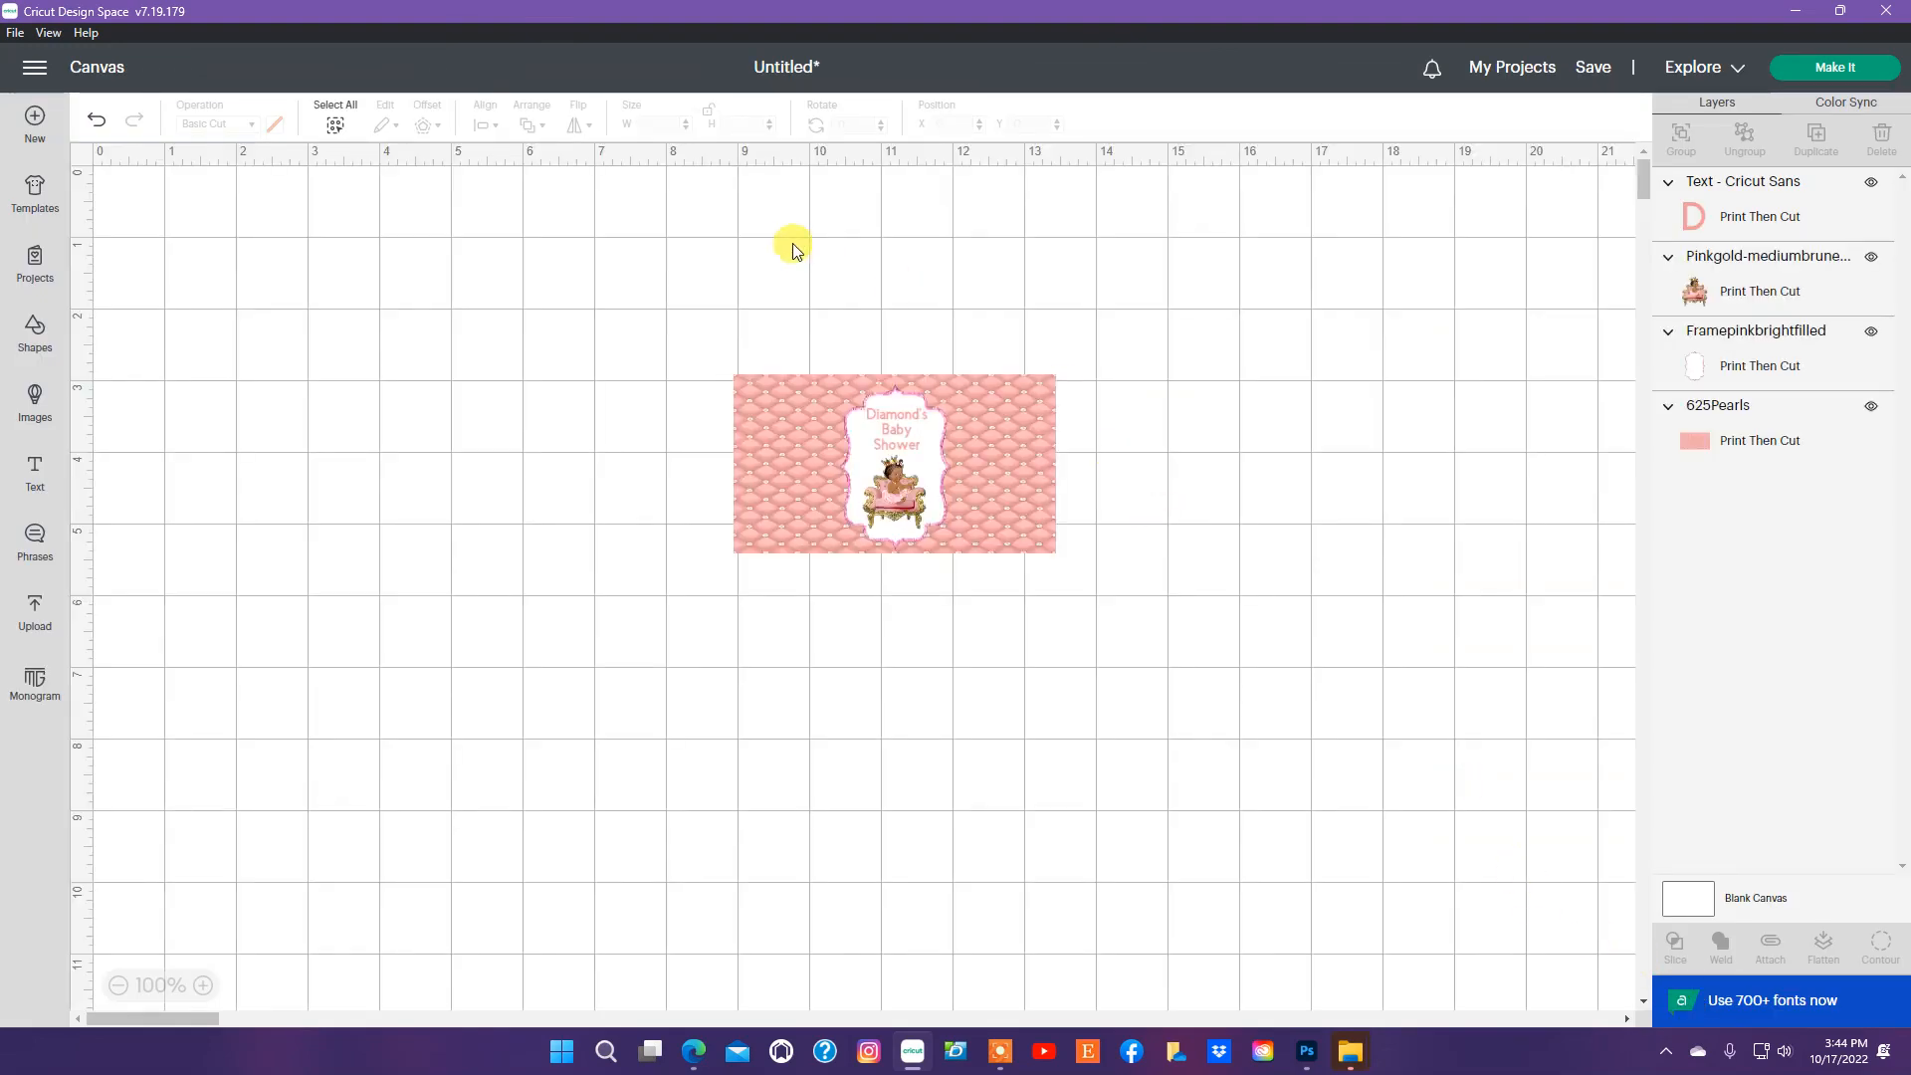
- Flatten the pattern, frame, baby image and text together, preview the flattened label on the cutting mat, and return to the canvas
left_click(673, 312)
left_click_drag(674, 324, 1300, 799)
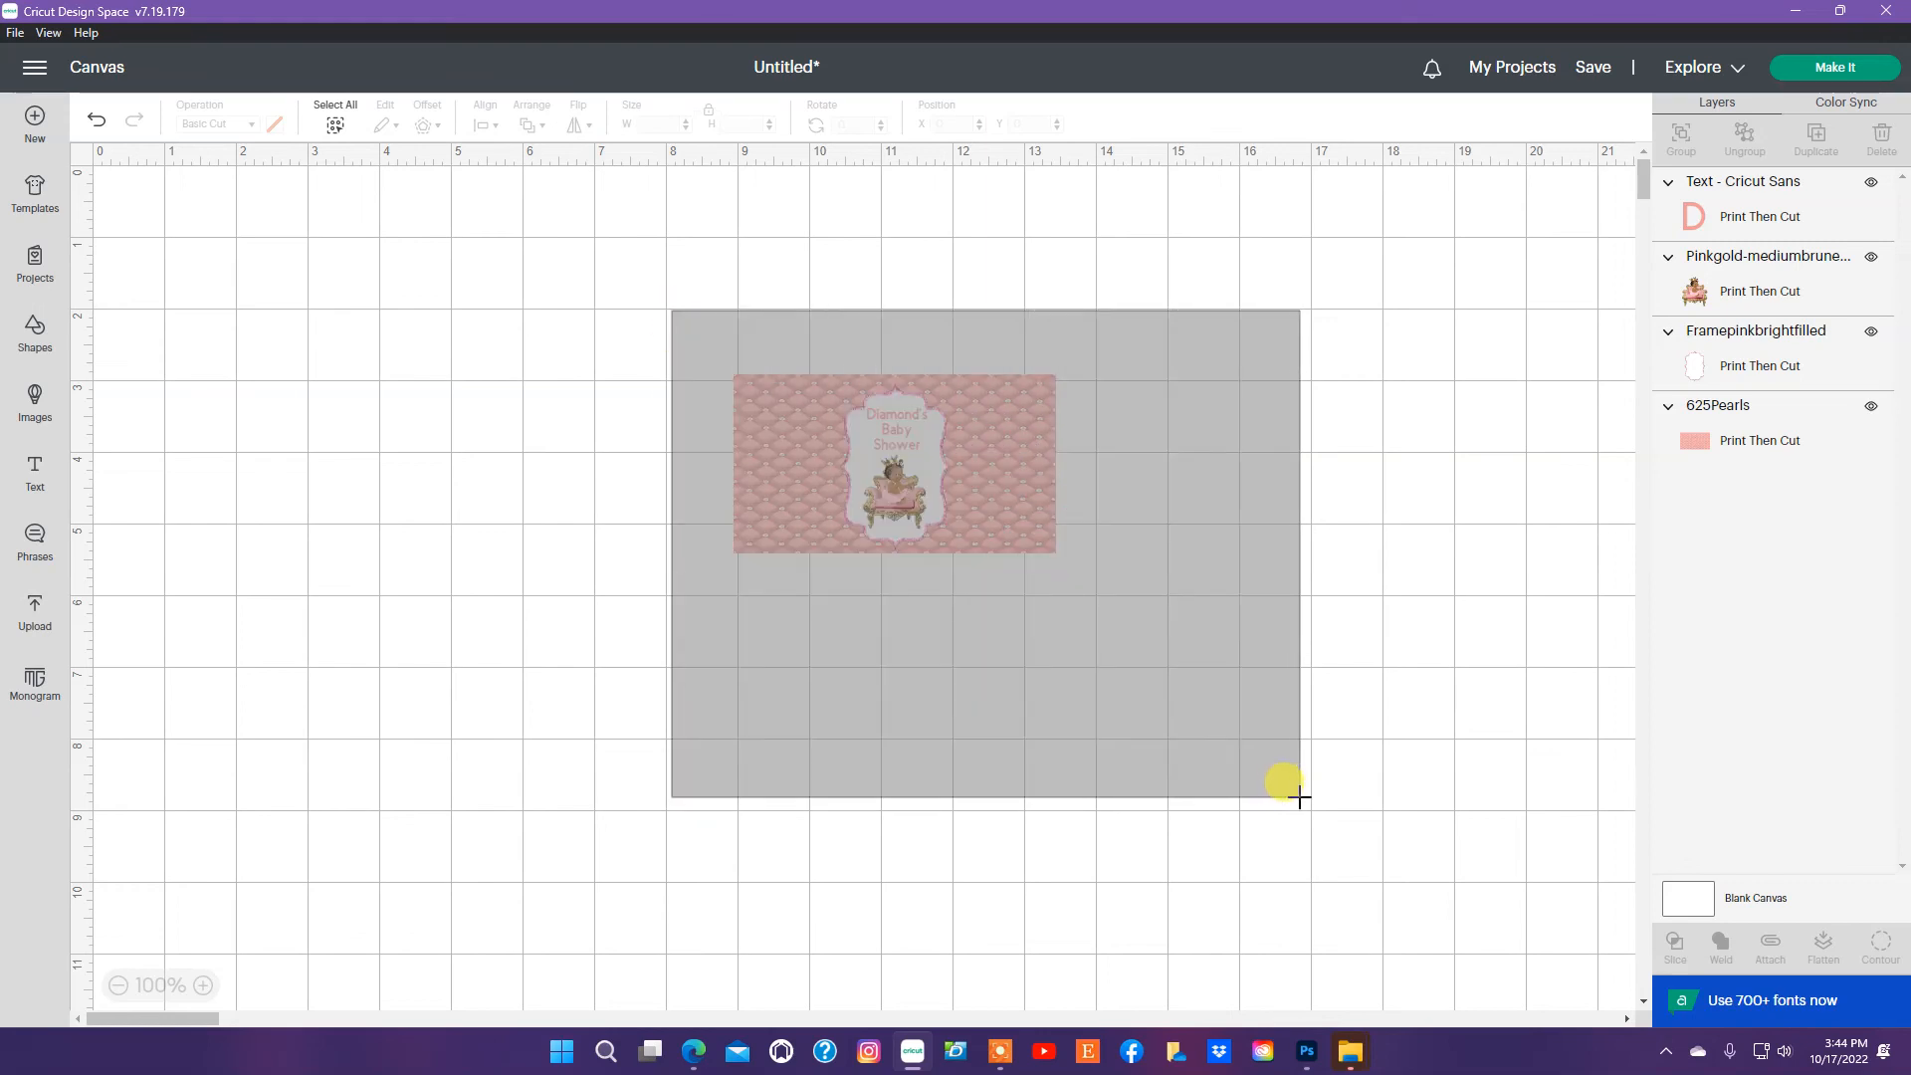
left_click_drag(1300, 799, 1300, 799)
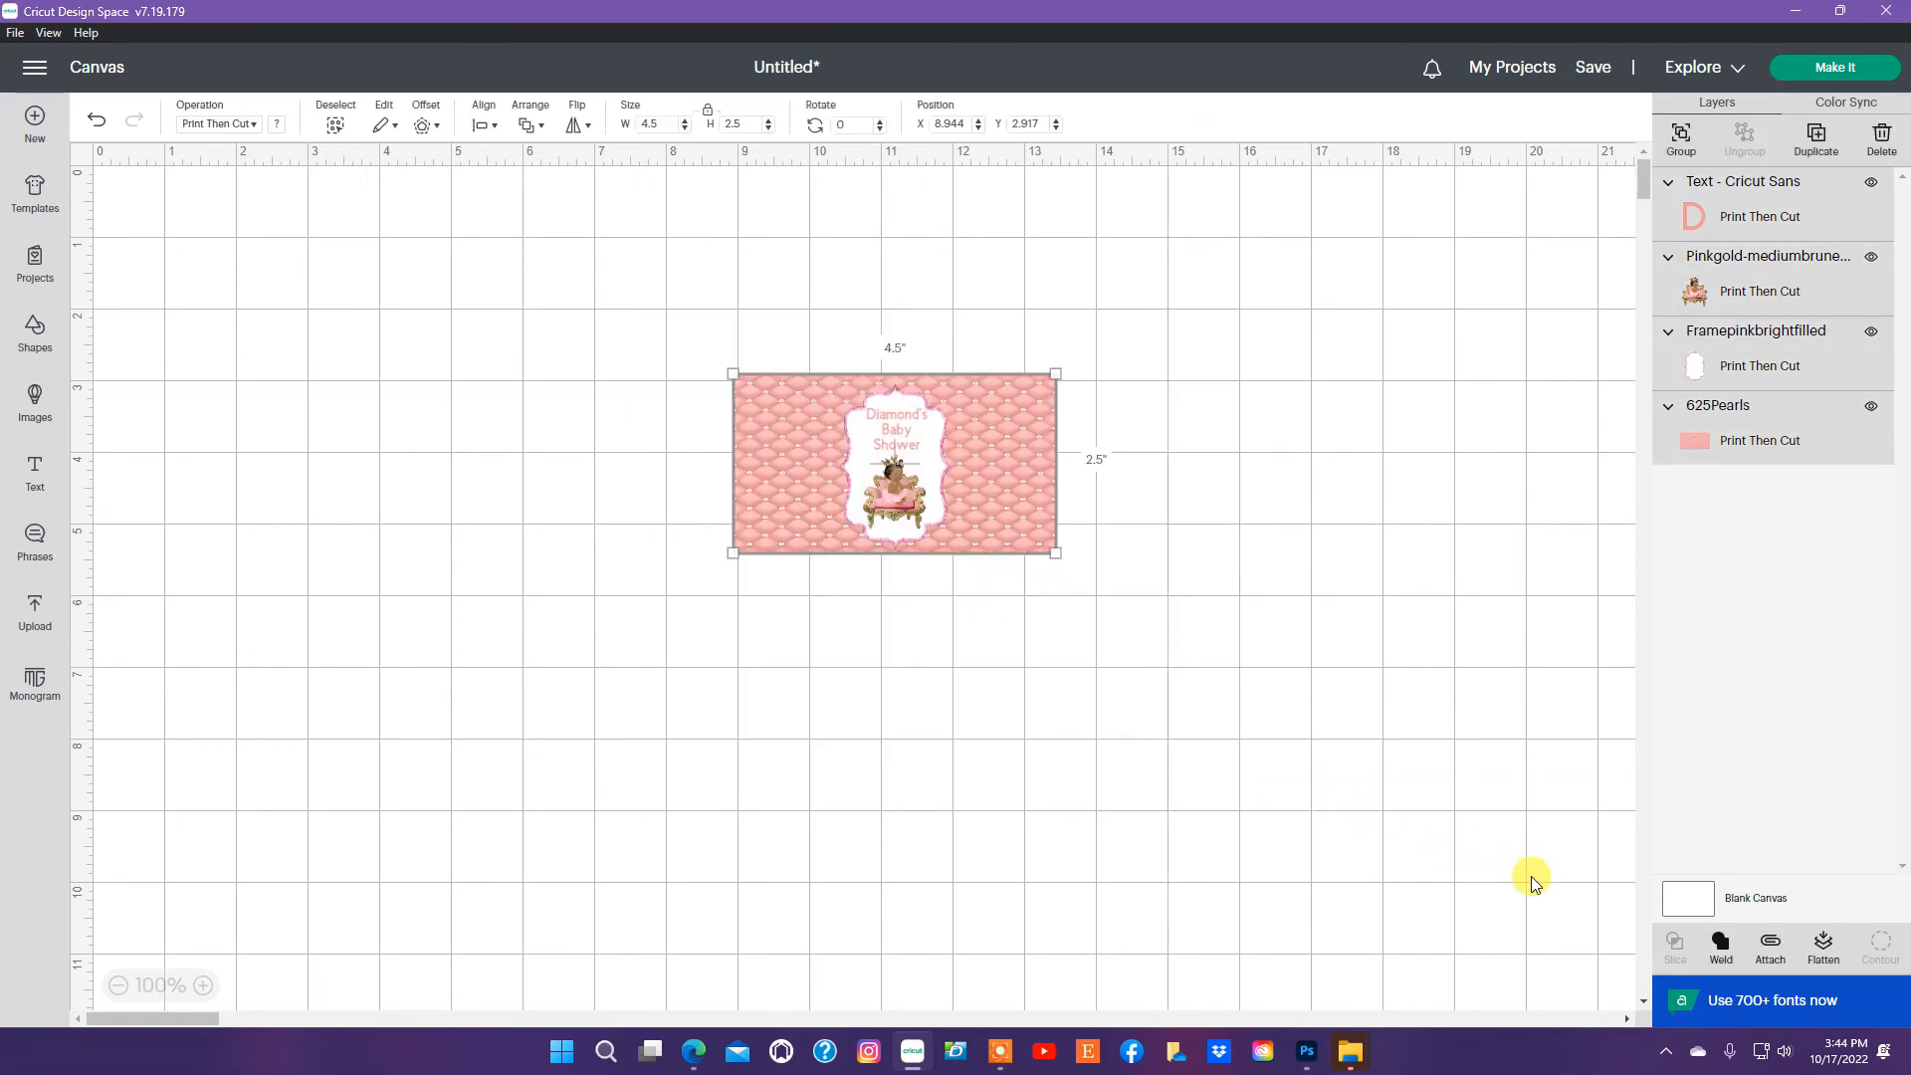
left_click(1824, 951)
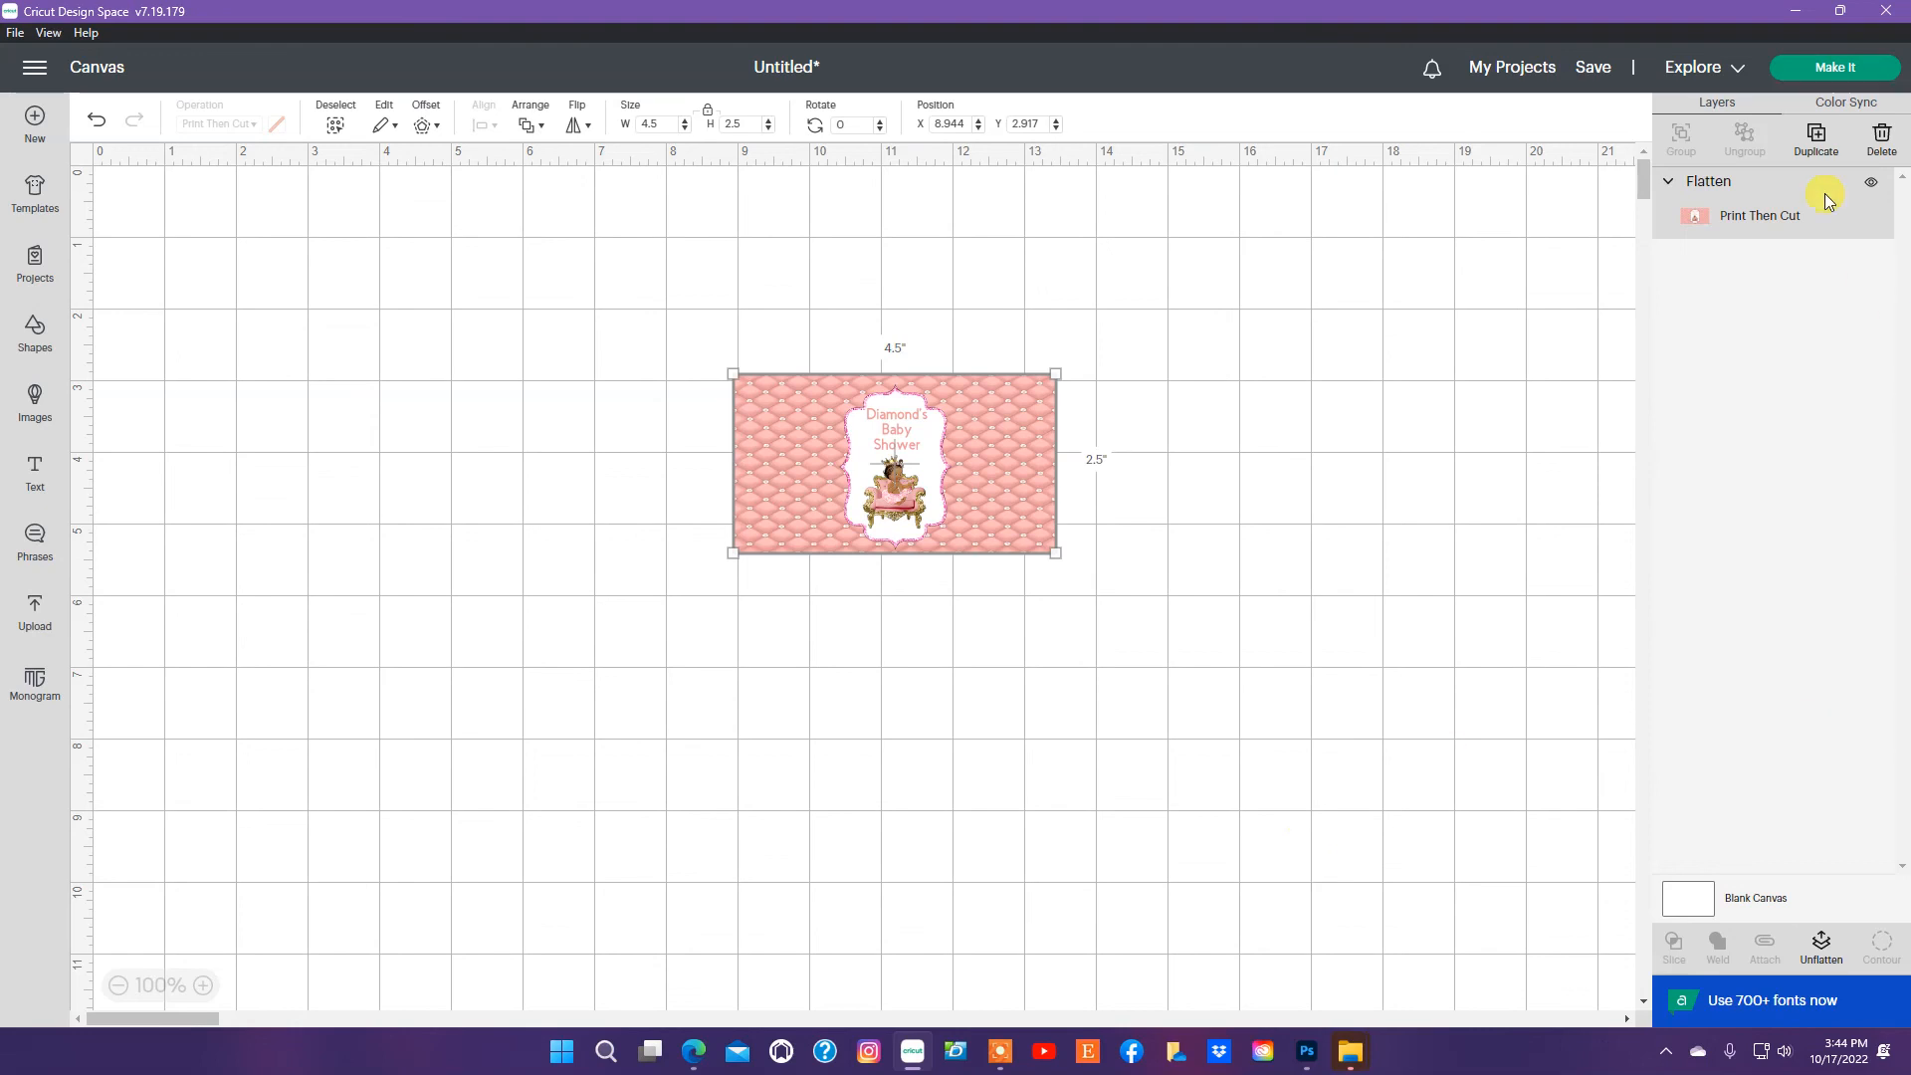
left_click(1837, 63)
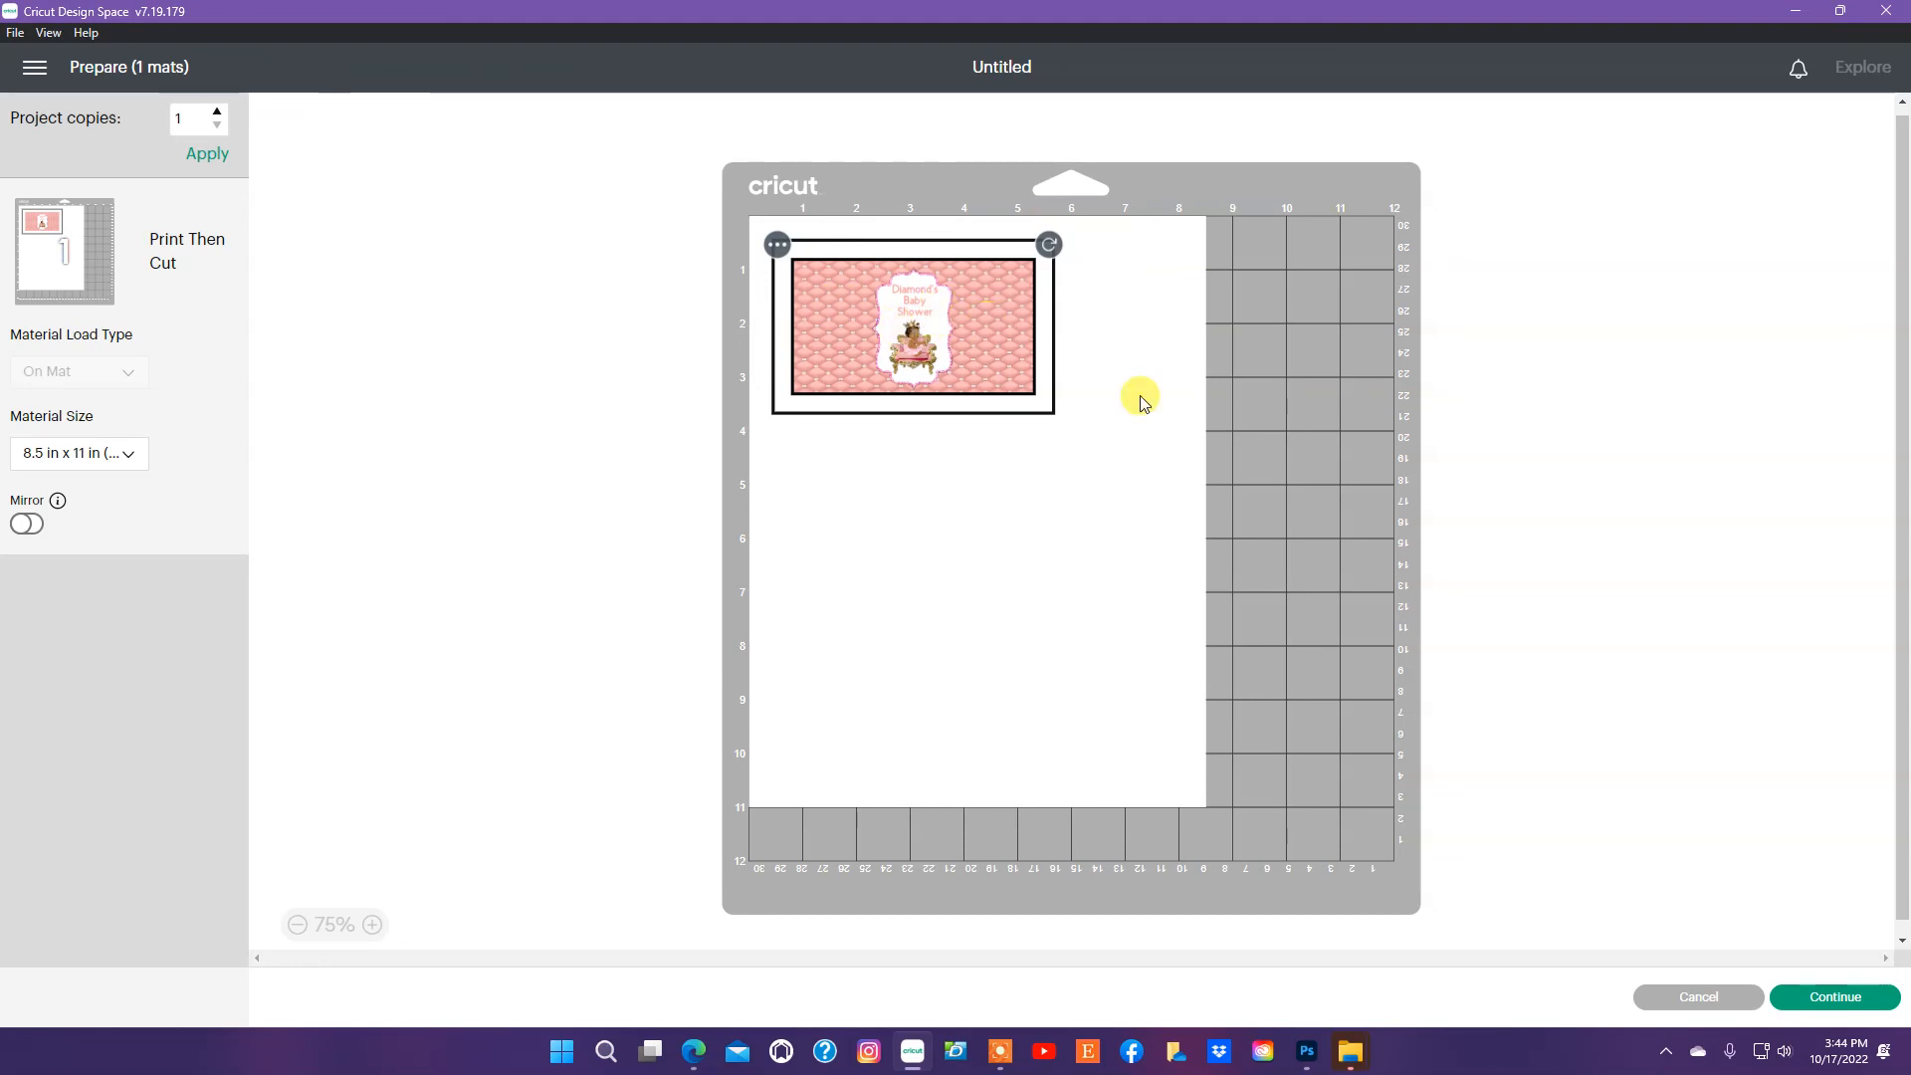
left_click(1692, 1000)
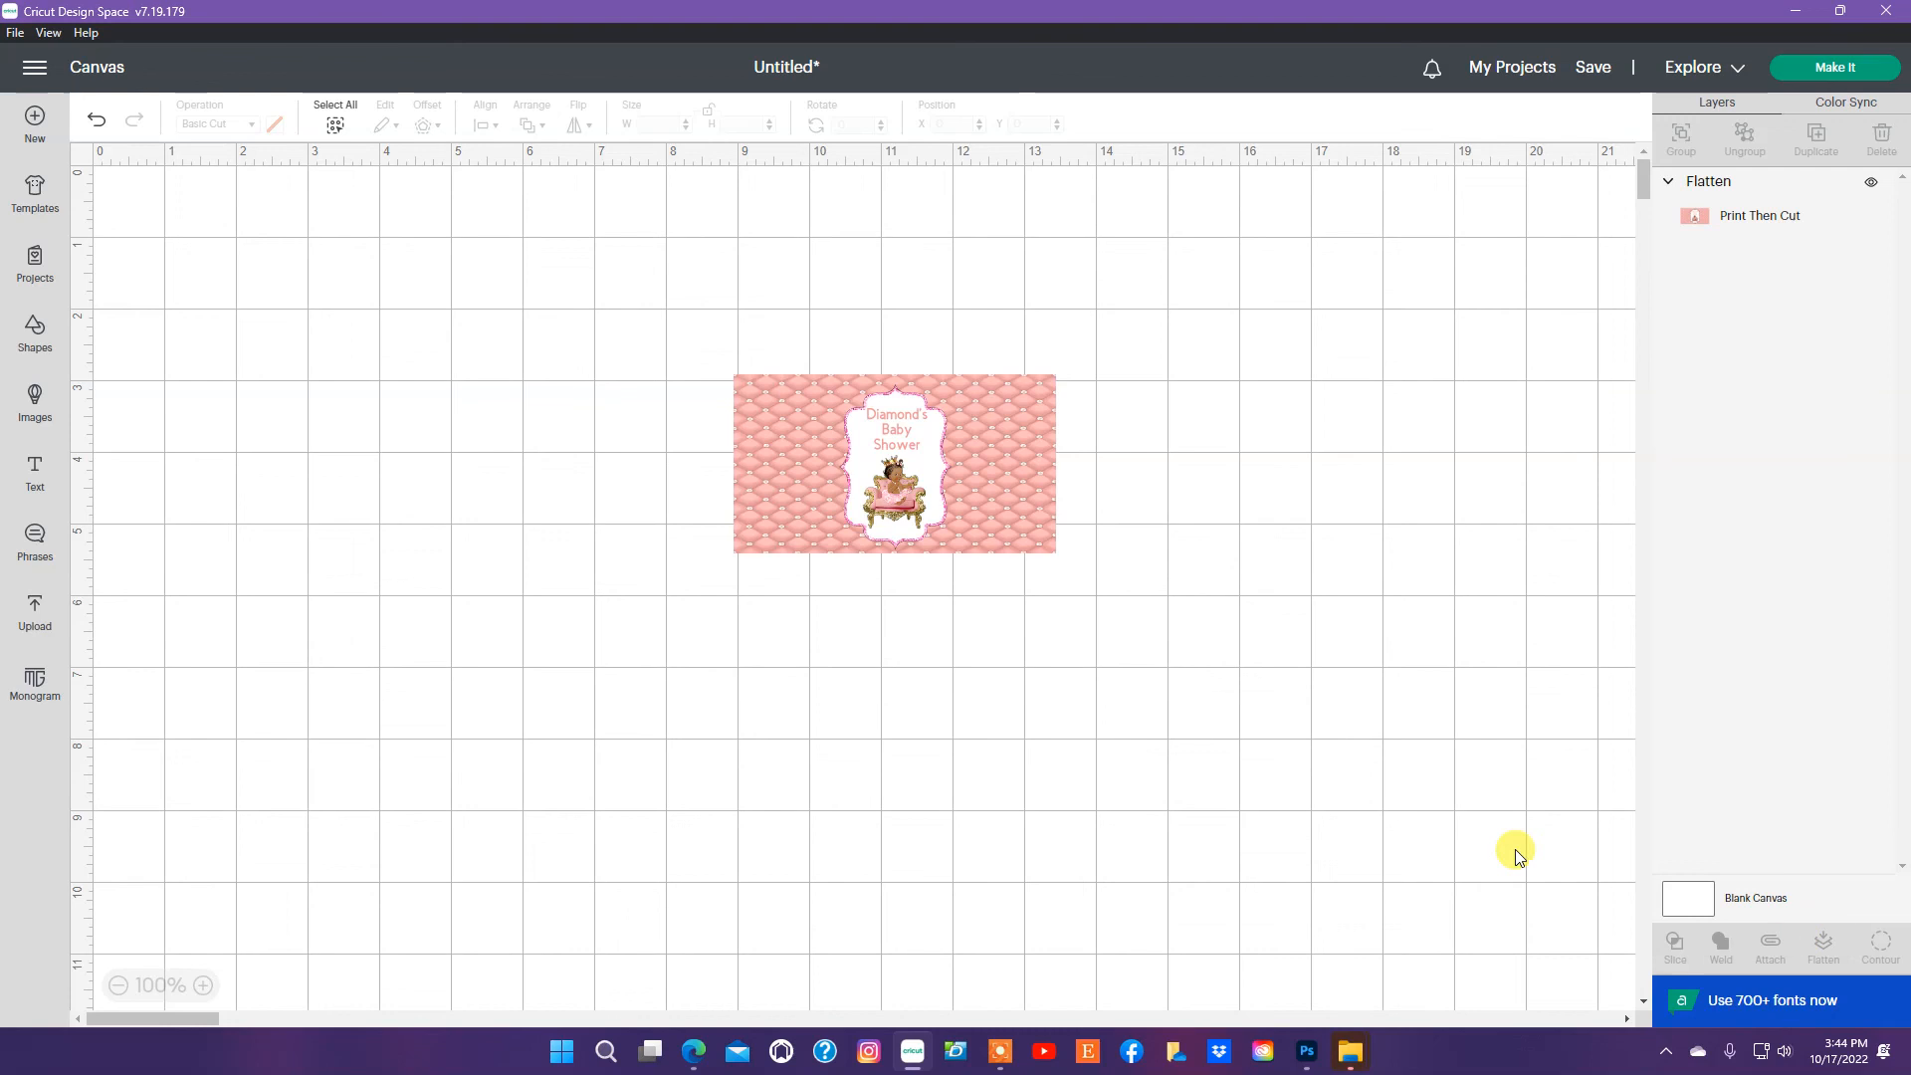
- Unflatten the label into its separate layers and select them all together with a selection box, then clear the selection
left_click(890, 463)
left_click(1823, 949)
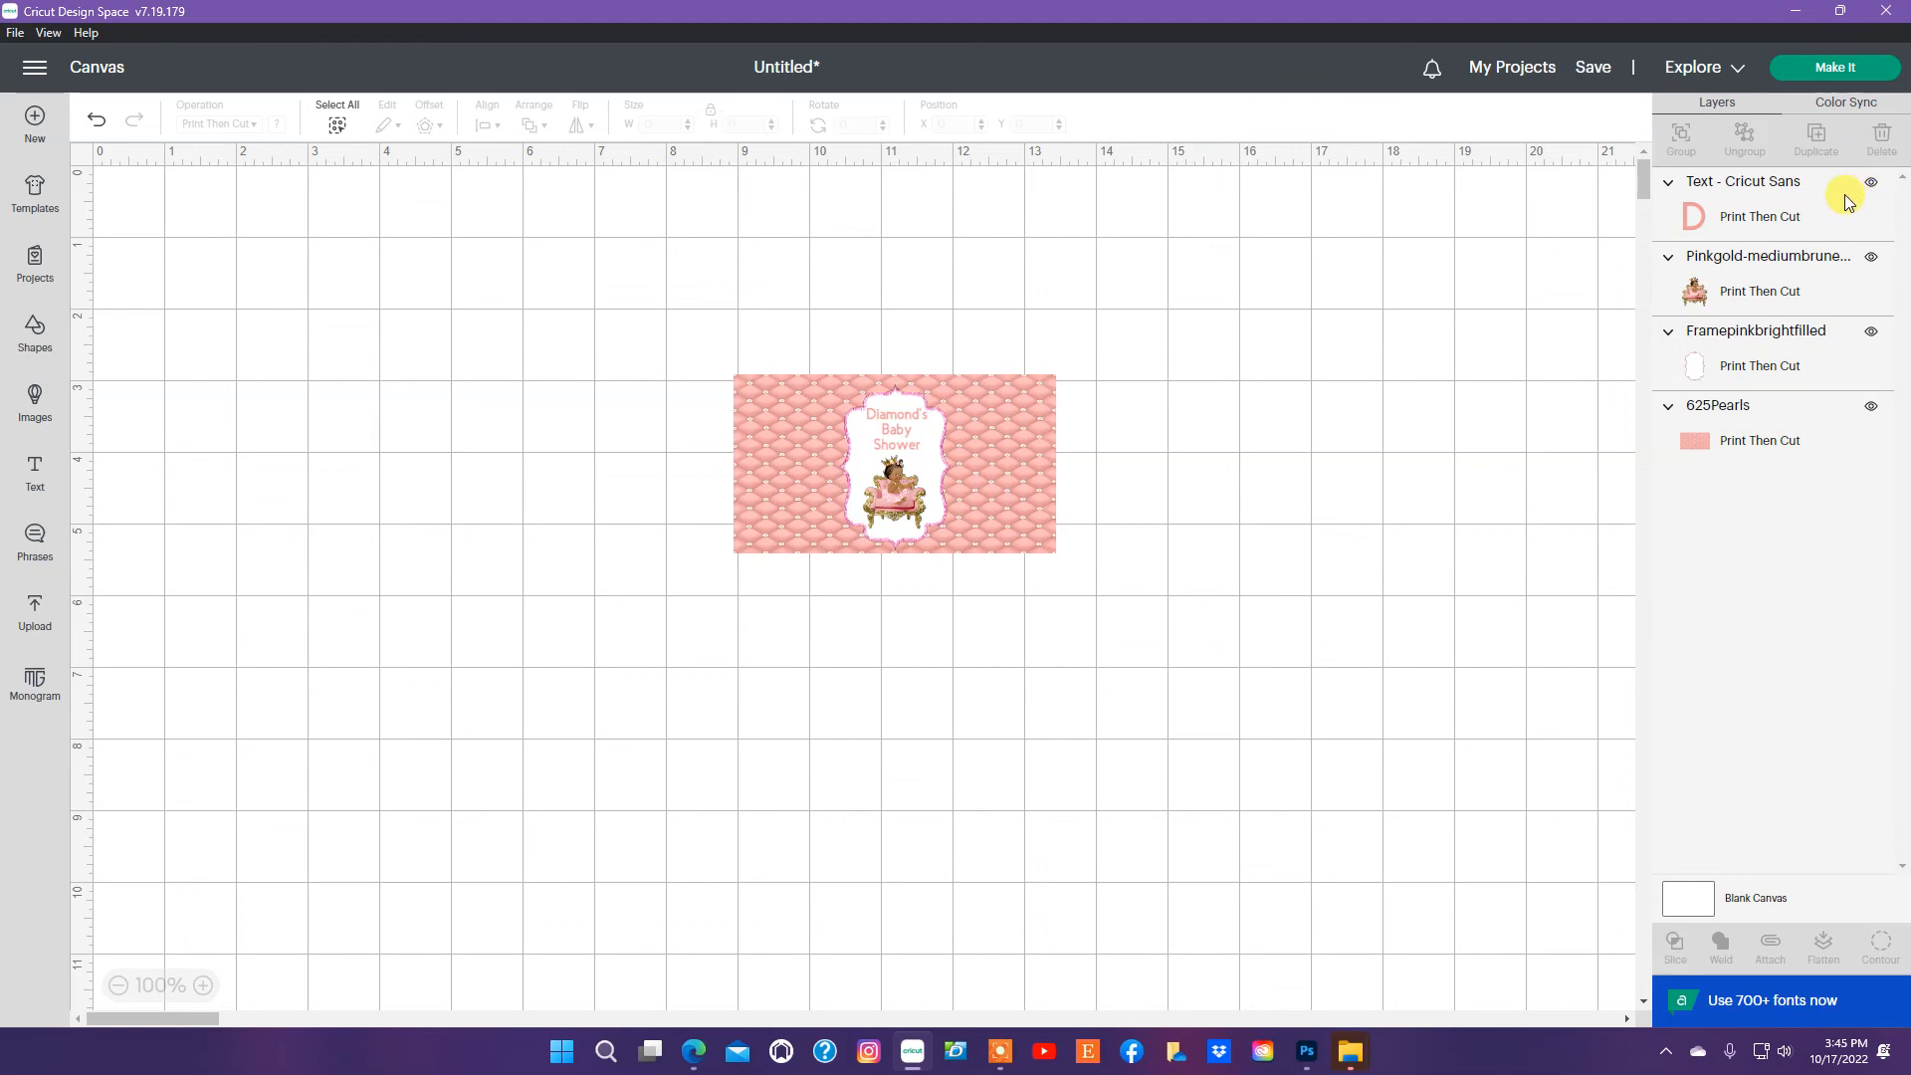
left_click(702, 324)
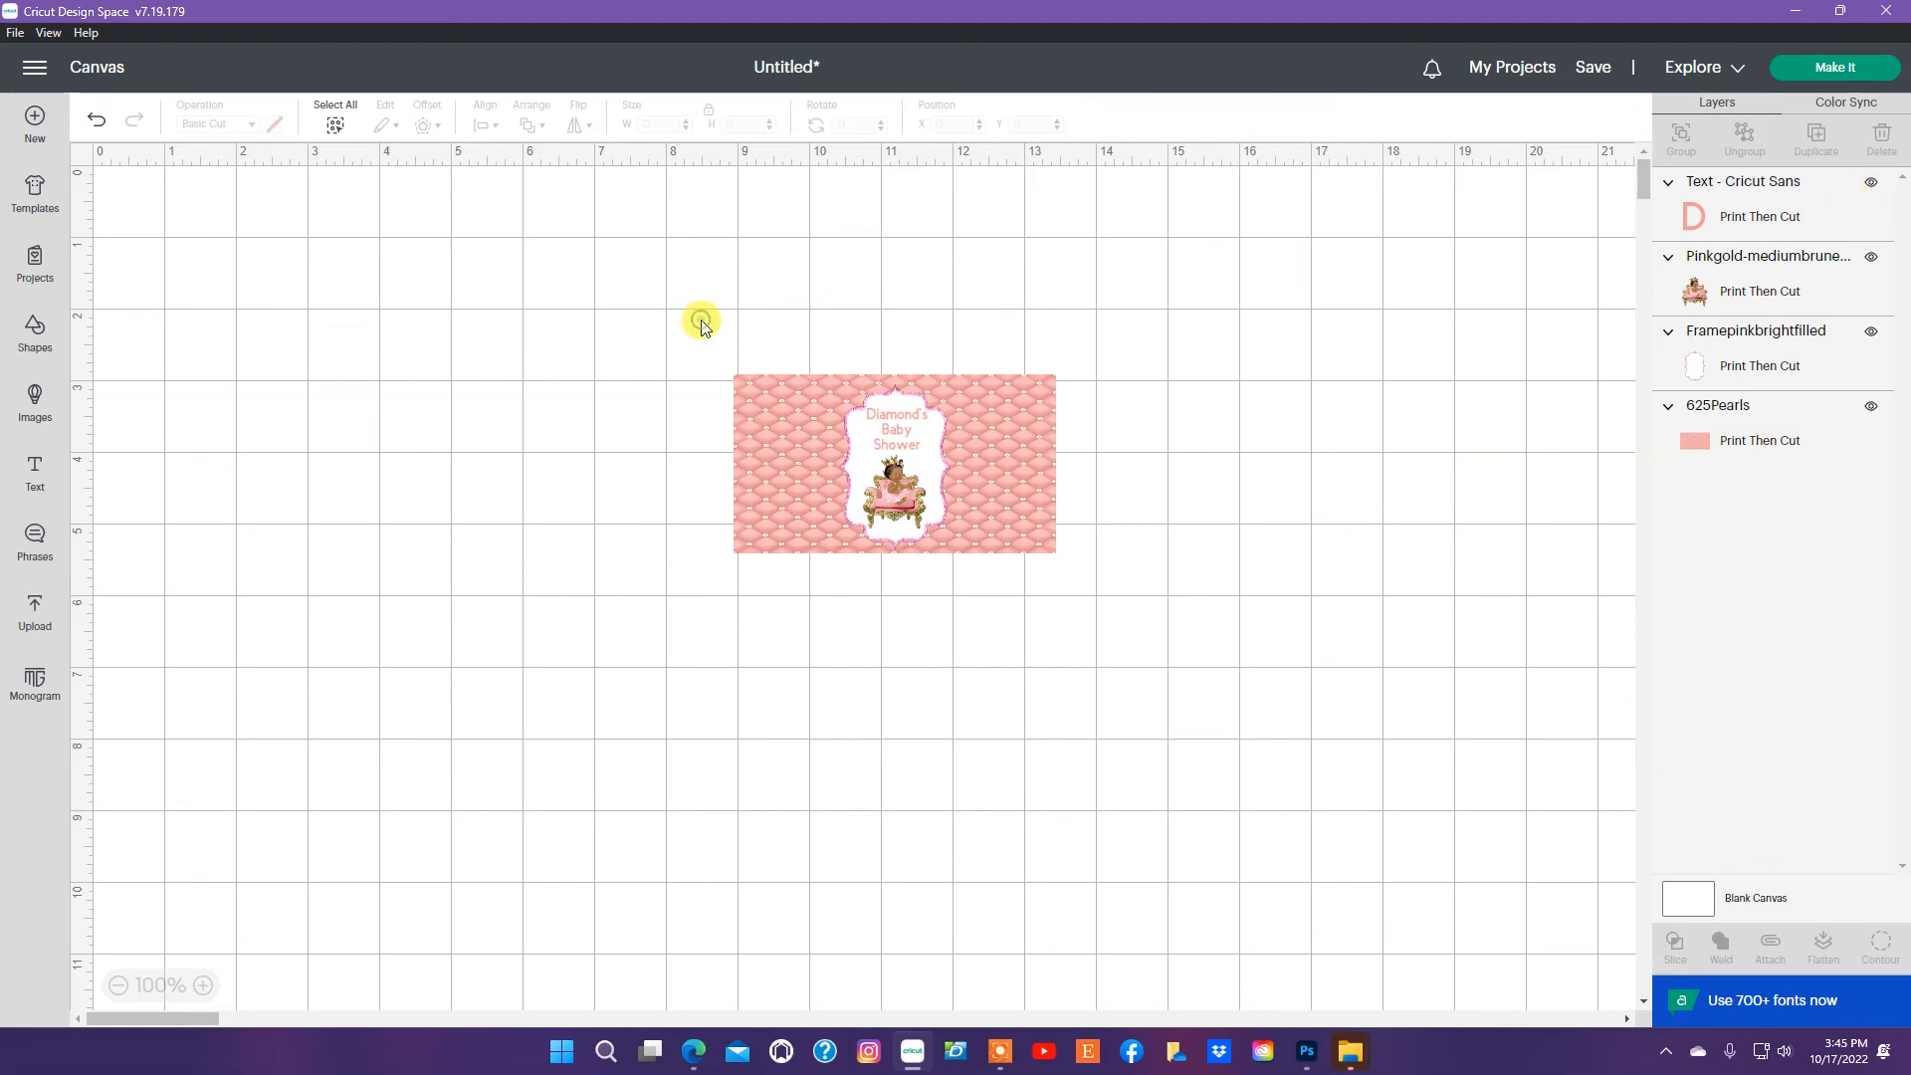
left_click_drag(701, 324, 1197, 620)
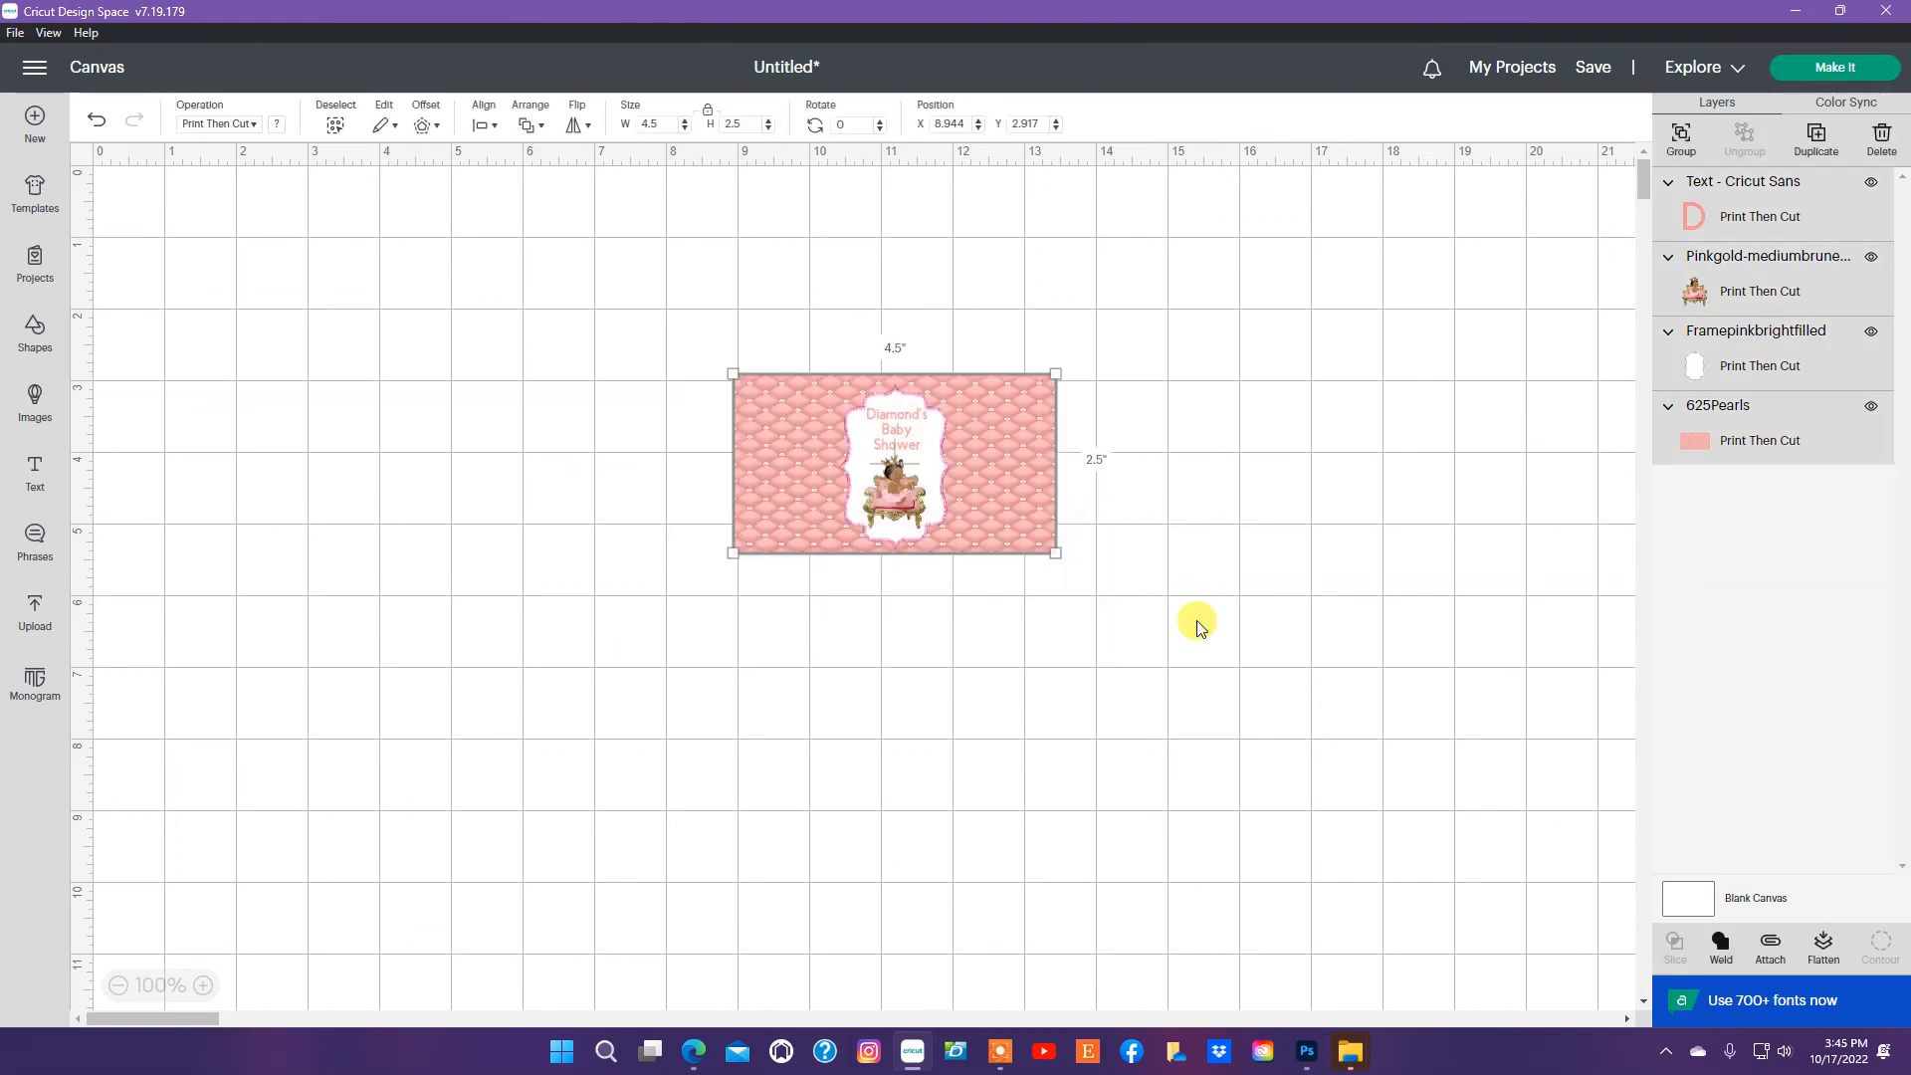
left_click(1178, 617)
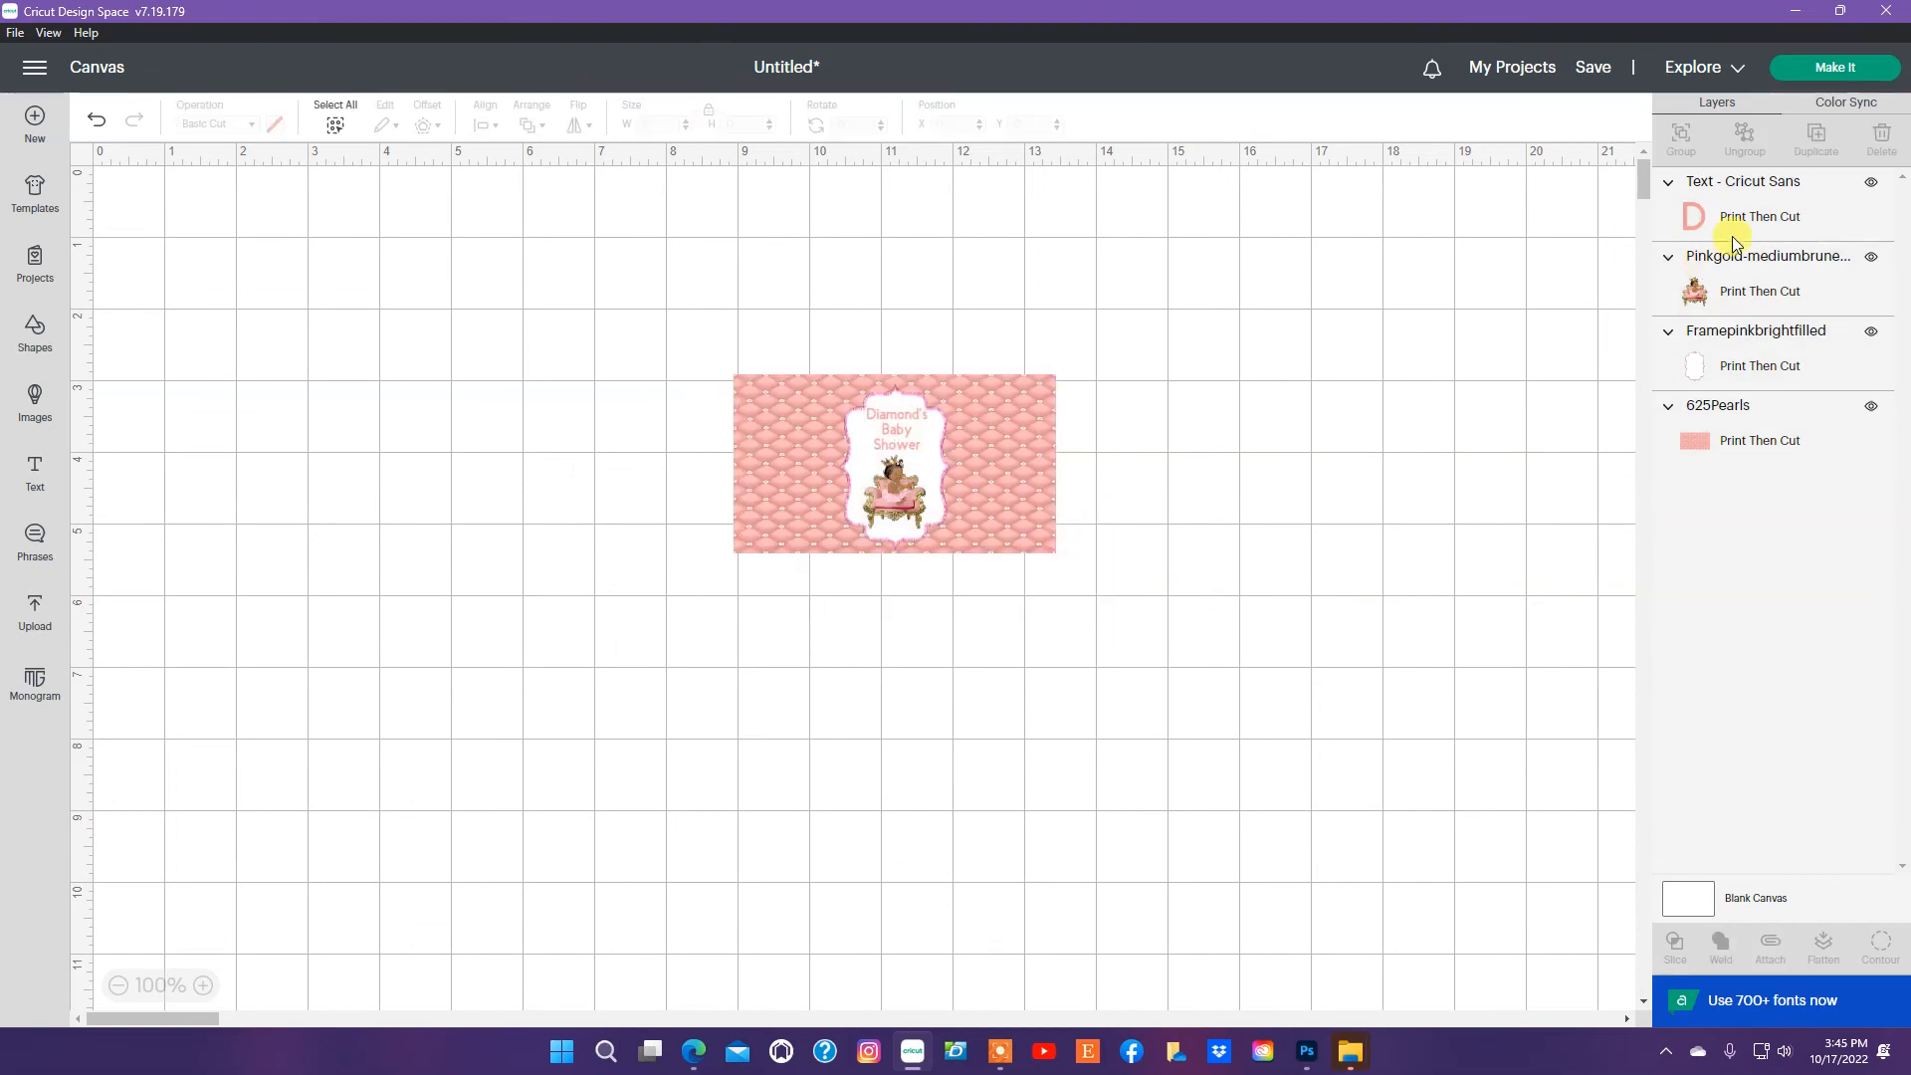
- Add the text, baby image, frame and pattern layers to the selection one by one and flatten them into one printable image
left_click(1775, 212)
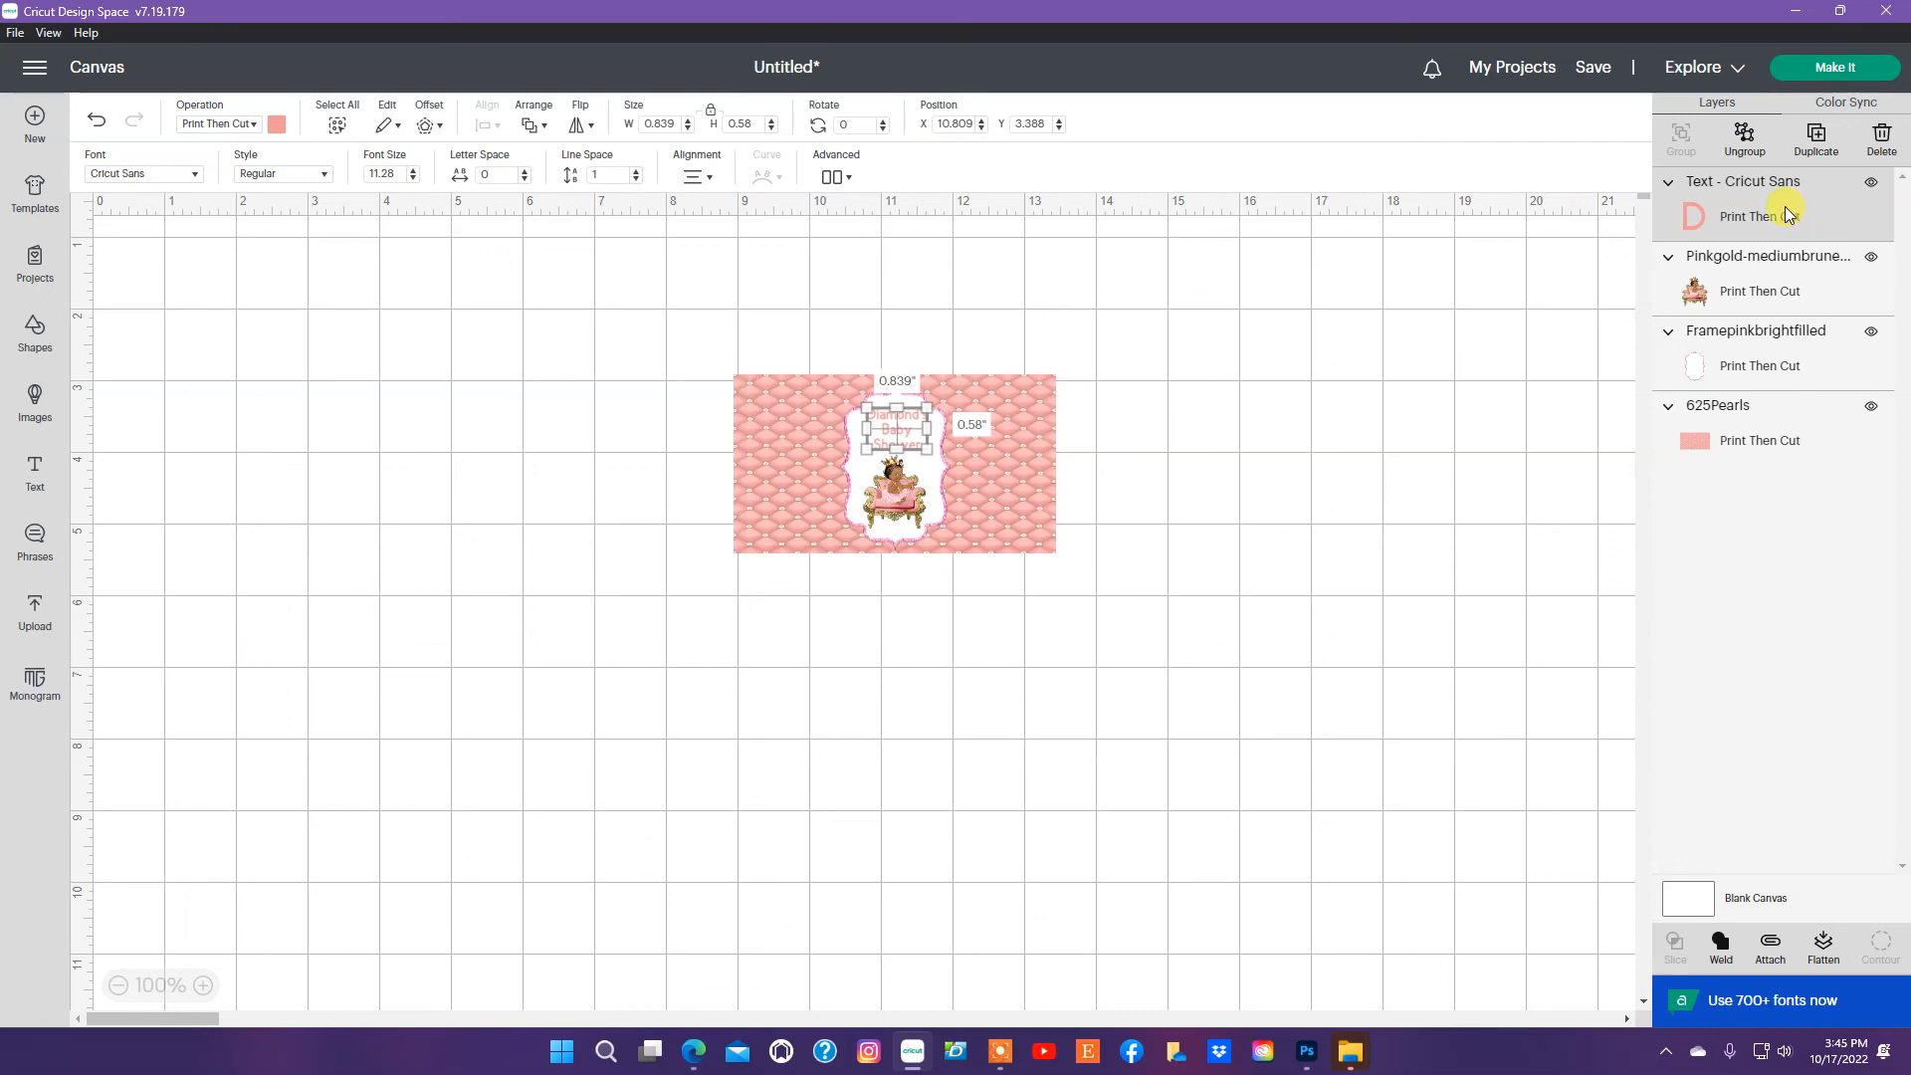
left_click(1770, 294, "shift")
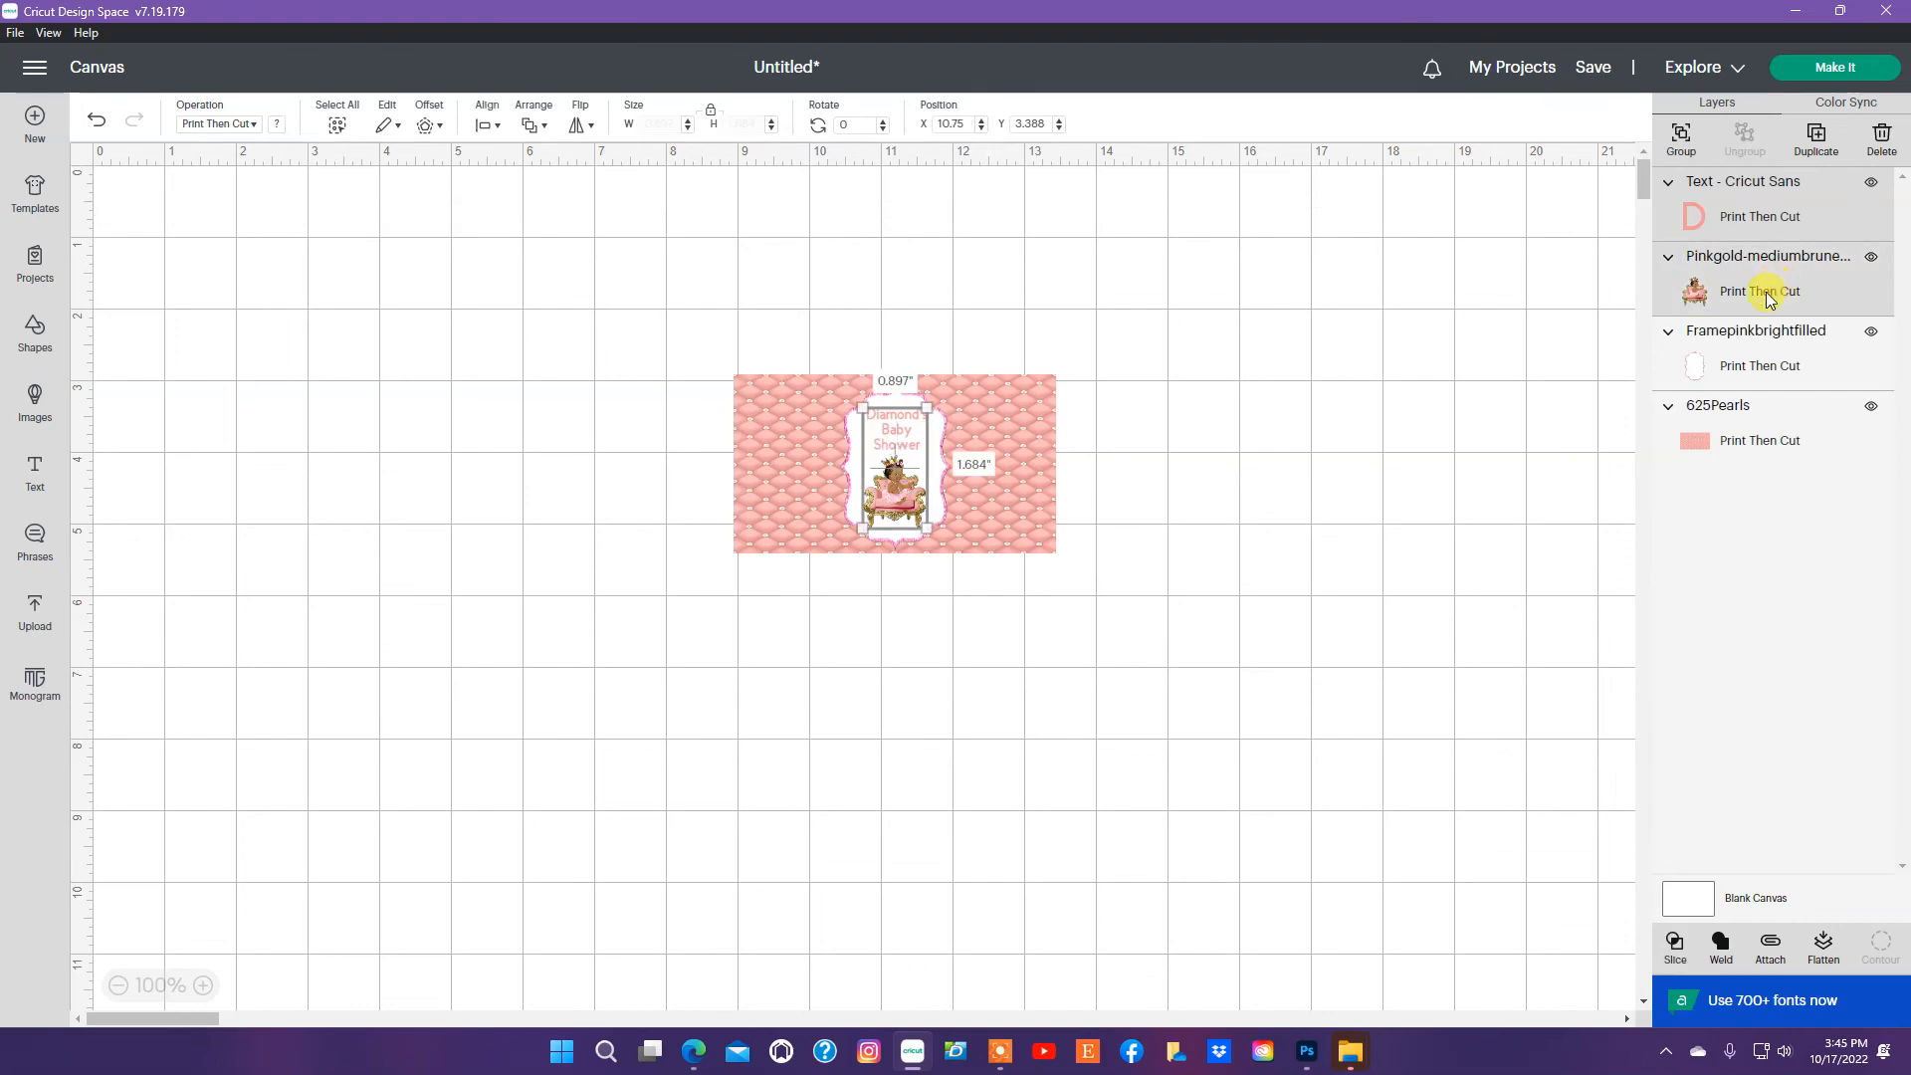
left_click(1750, 352, "shift")
left_click(1758, 431, "shift")
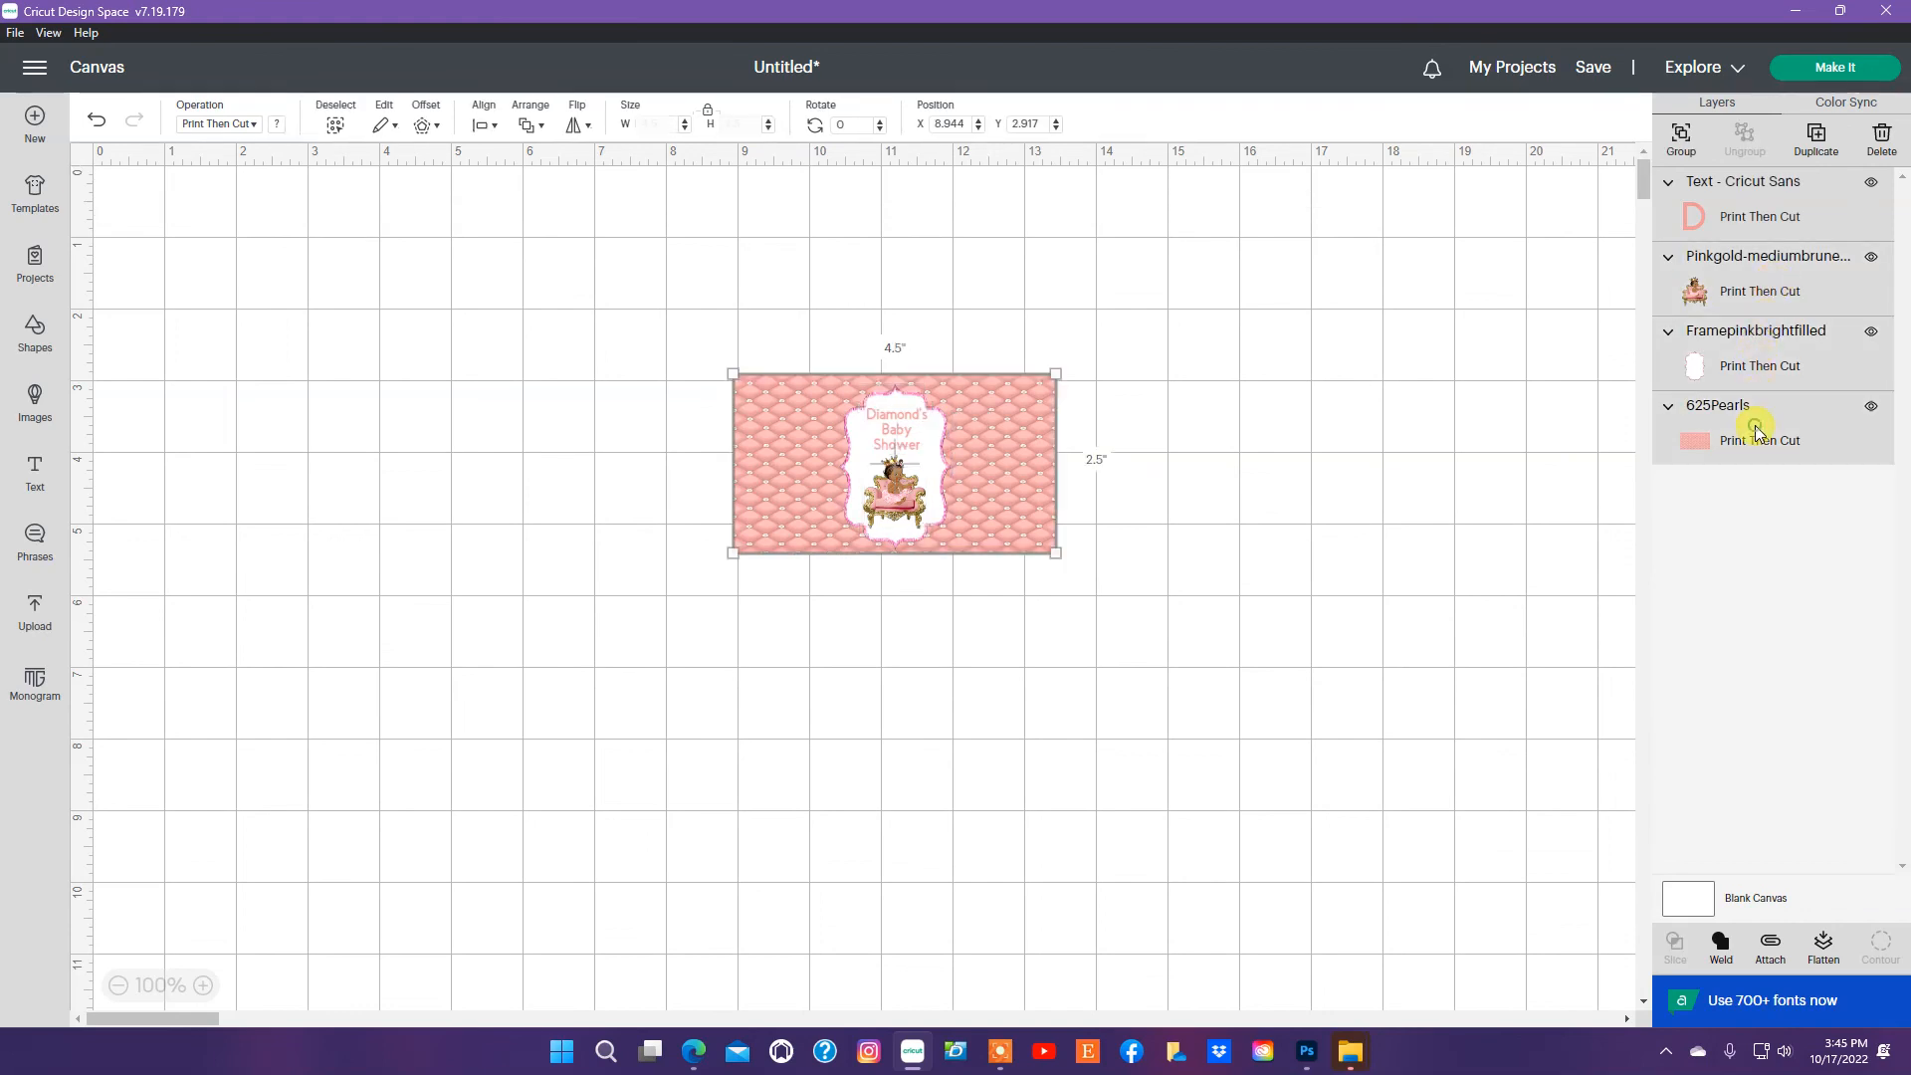
left_click(1823, 950)
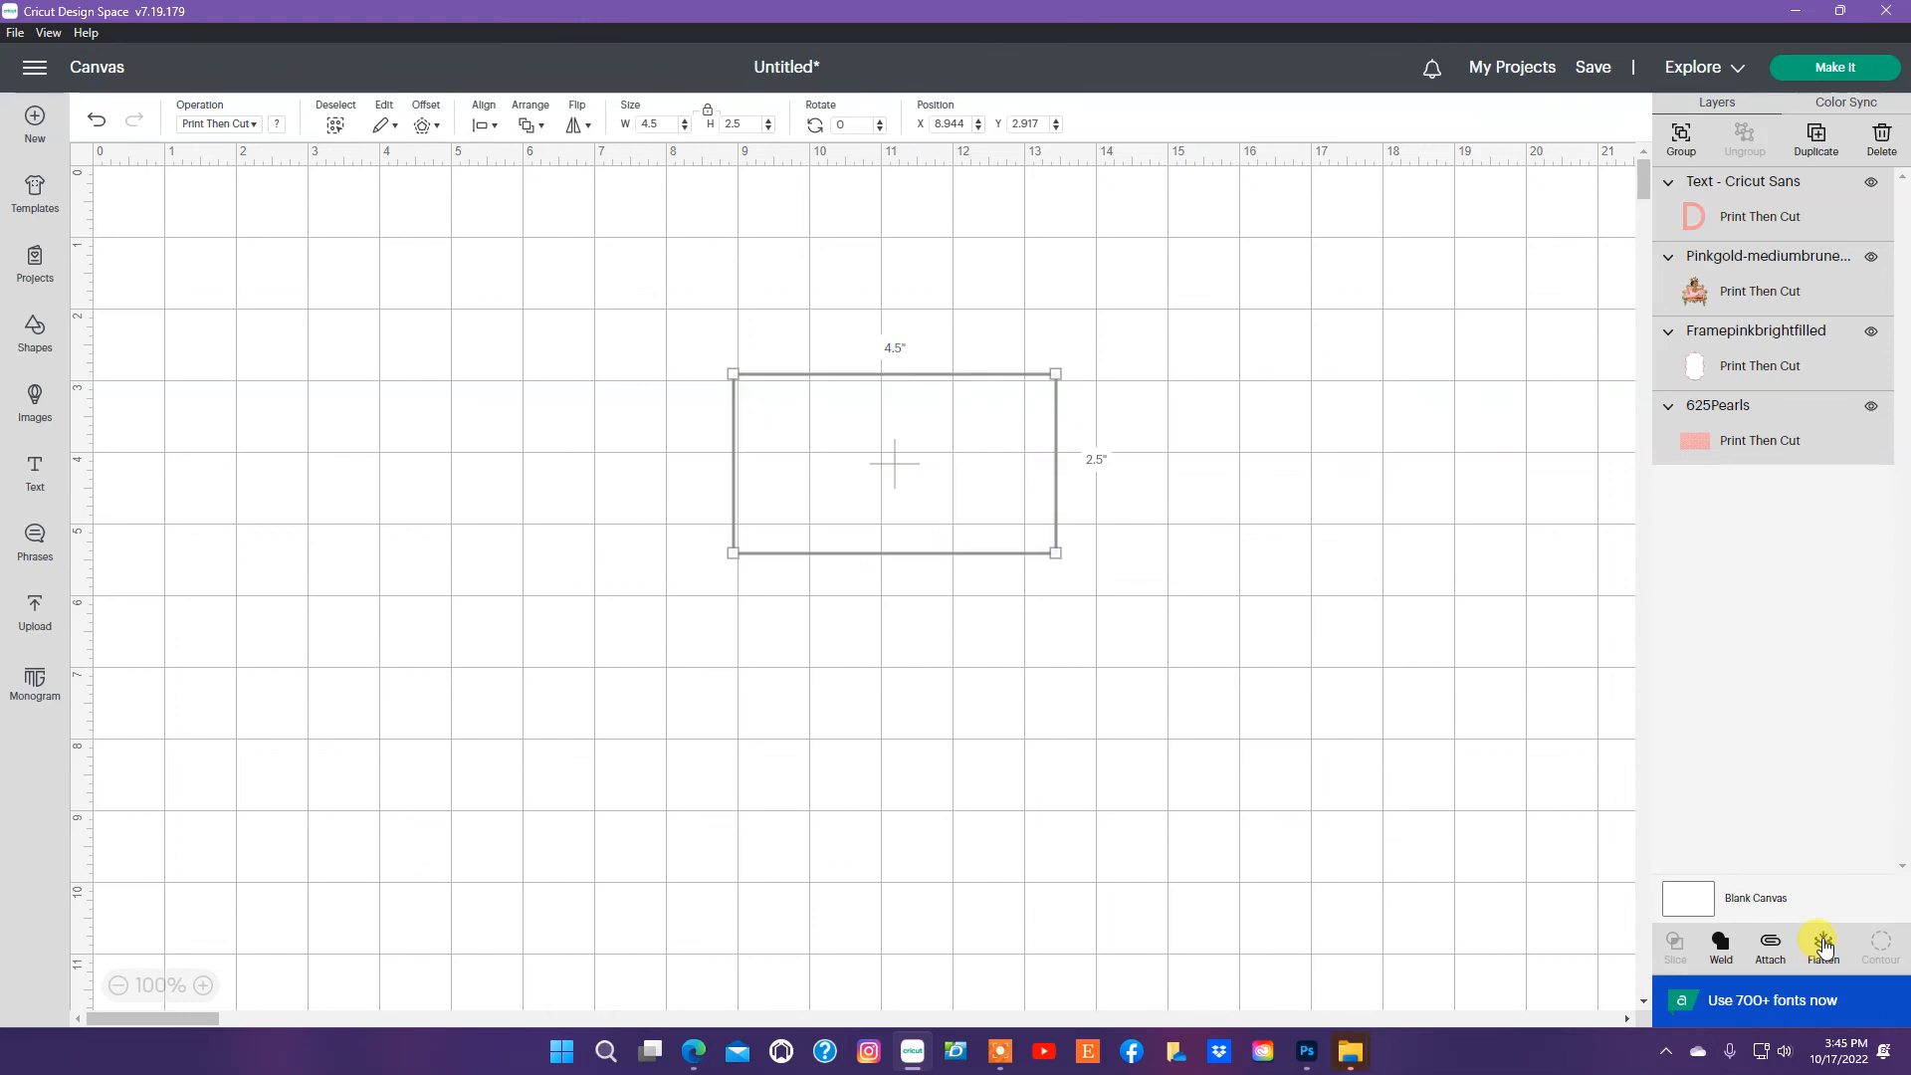
- Send the flattened label to mat preparation and apply 3 project copies
left_click(1322, 821)
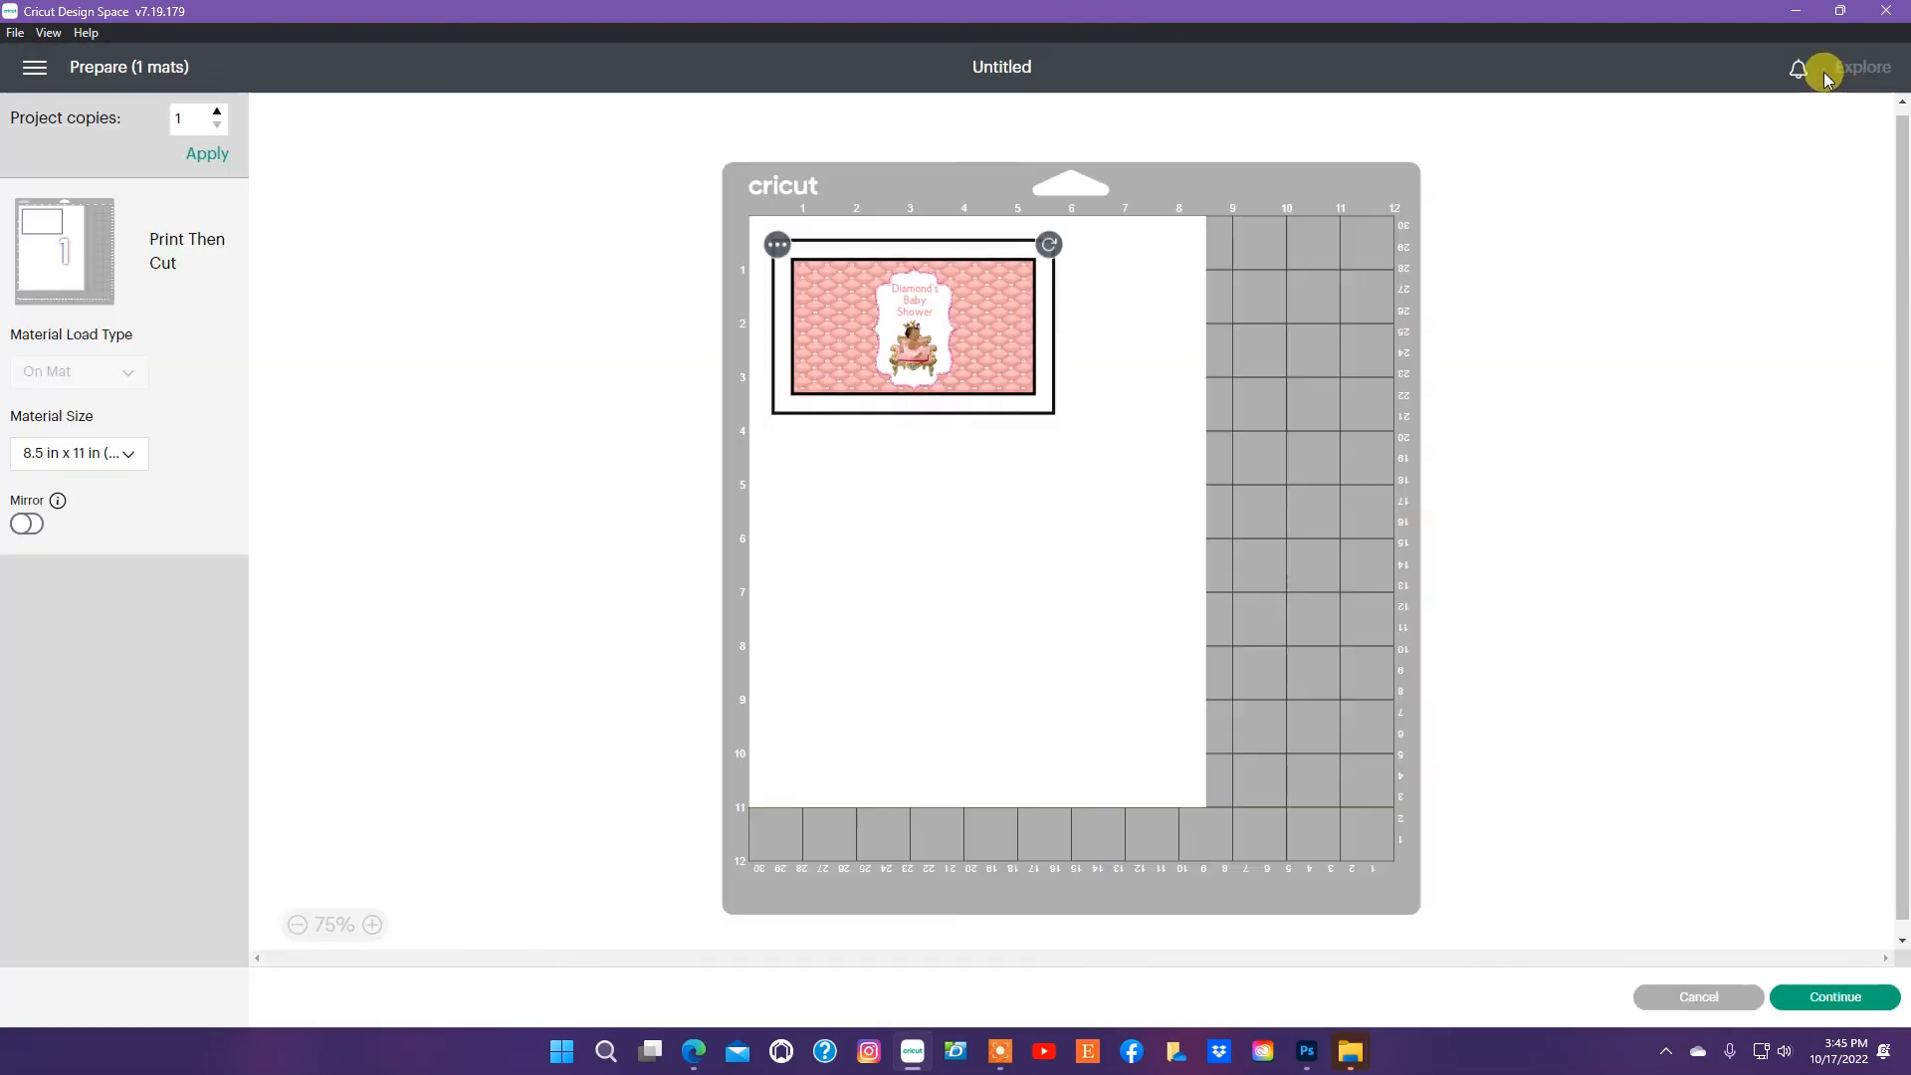
left_click(208, 154)
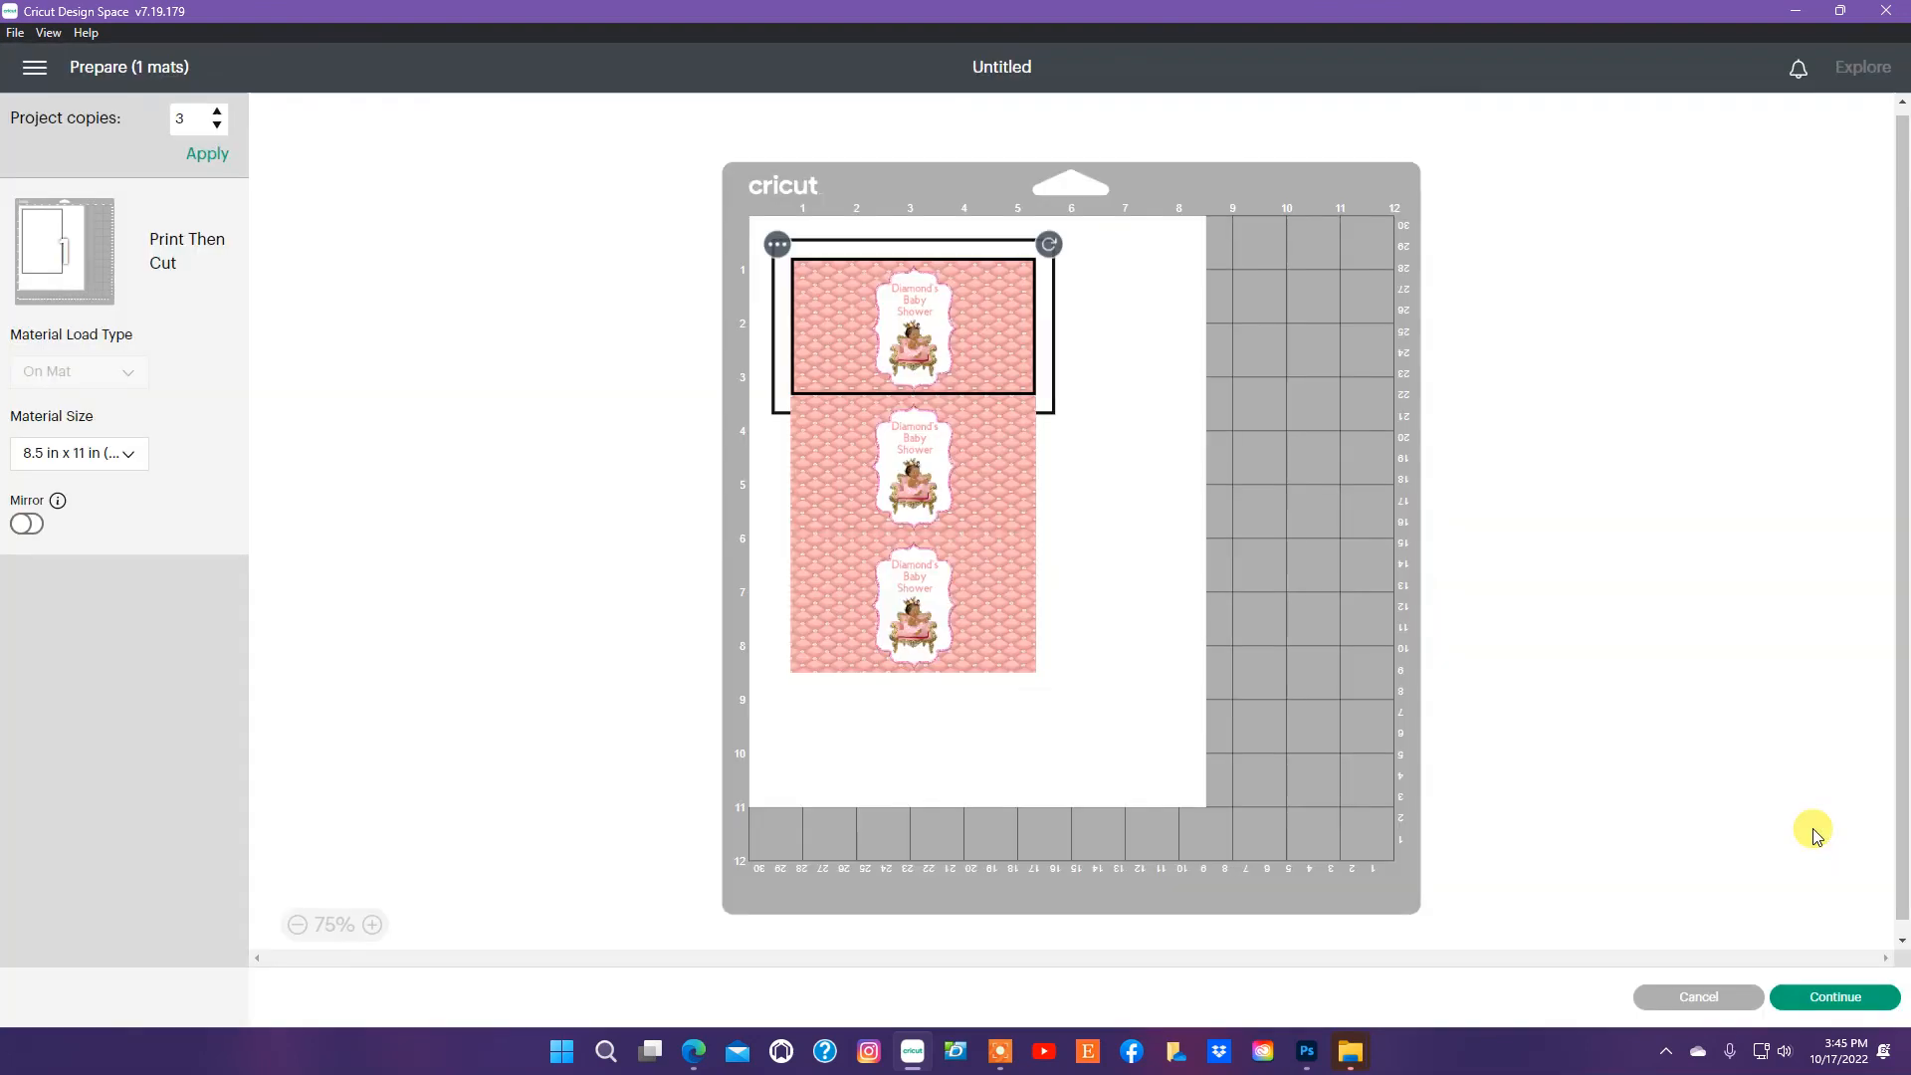